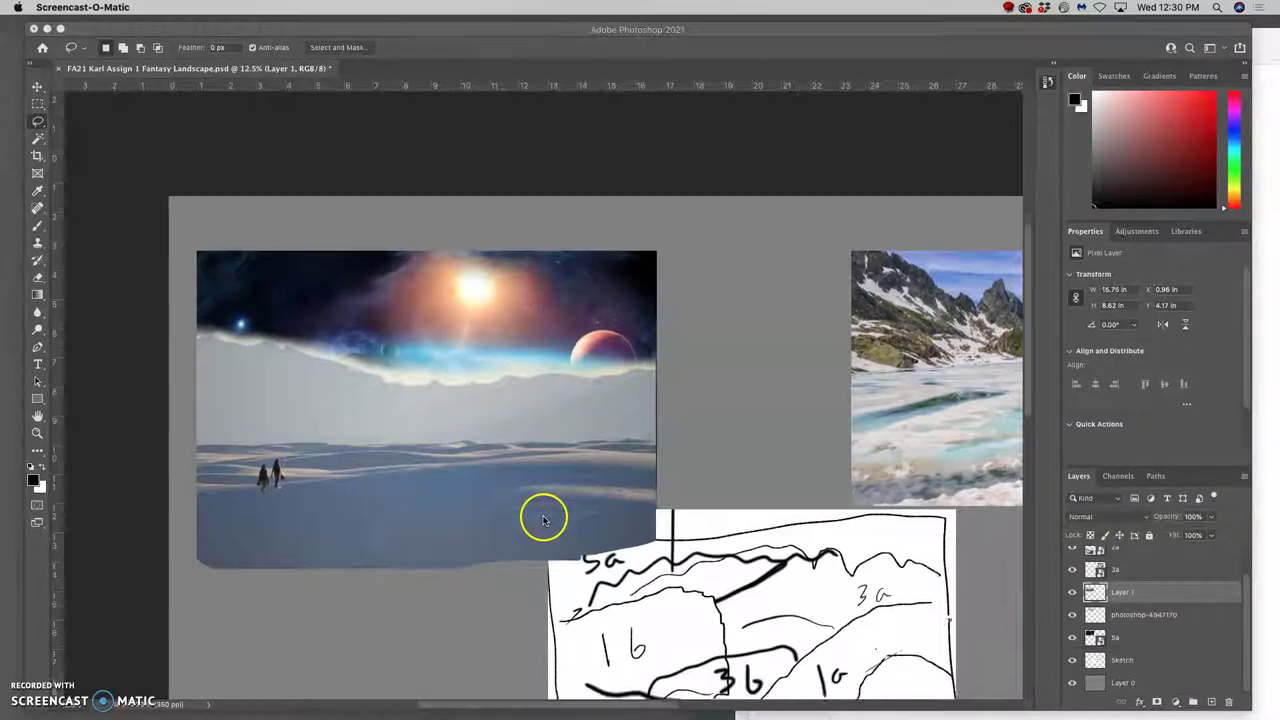
scroll(543, 519, "down", 4)
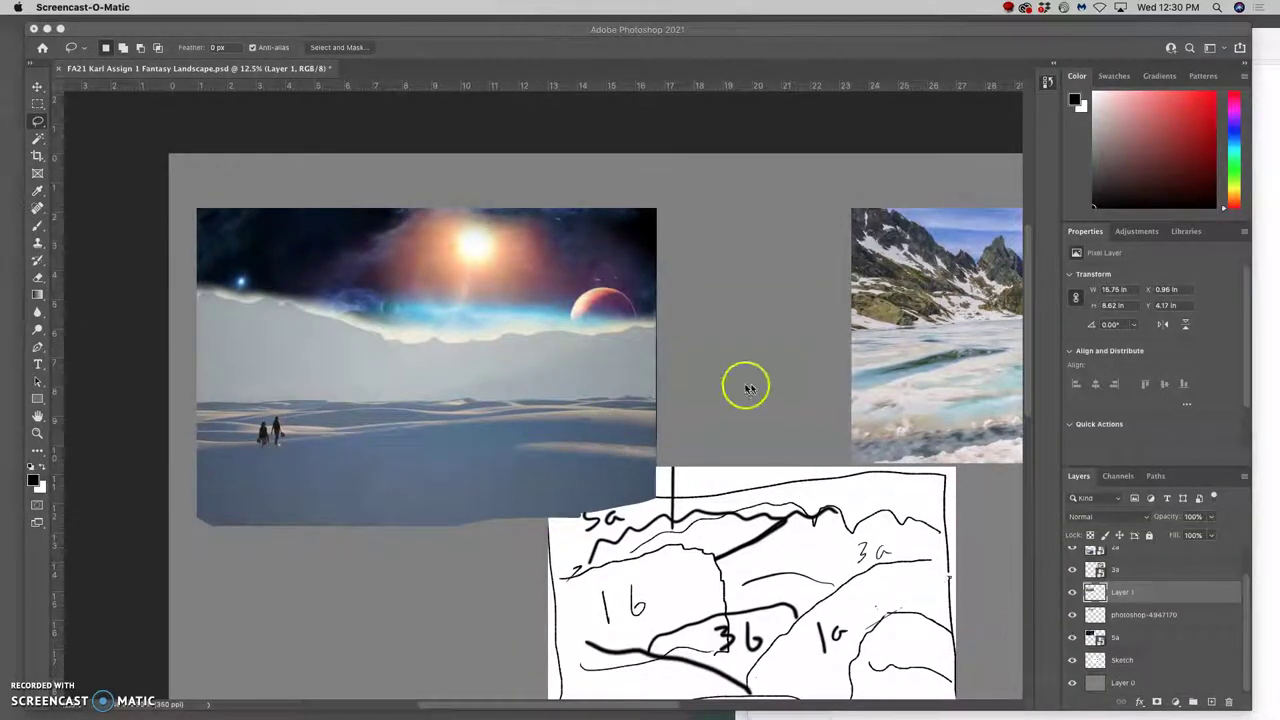
- Toggle Layer 1 and the sun-and-planet sky layer off and on to check the space scene
left_click(1072, 592)
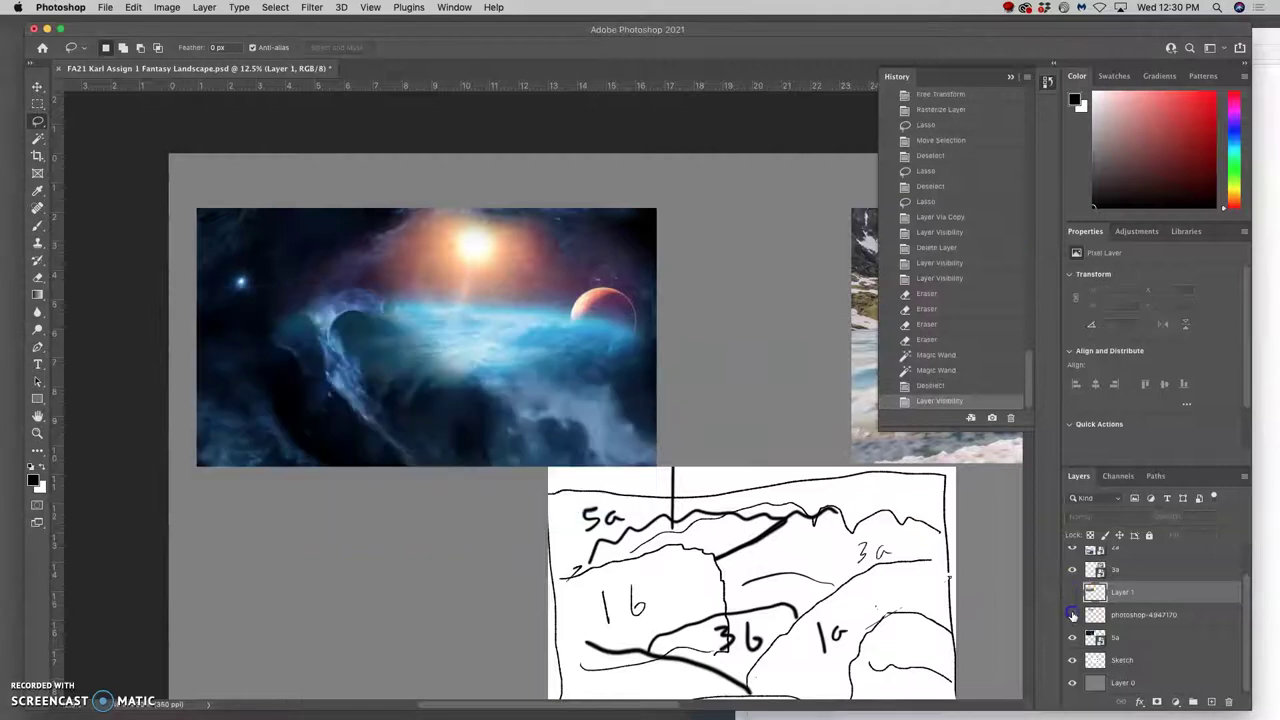
left_click(1072, 614)
left_click(1072, 614)
left_click(1072, 592)
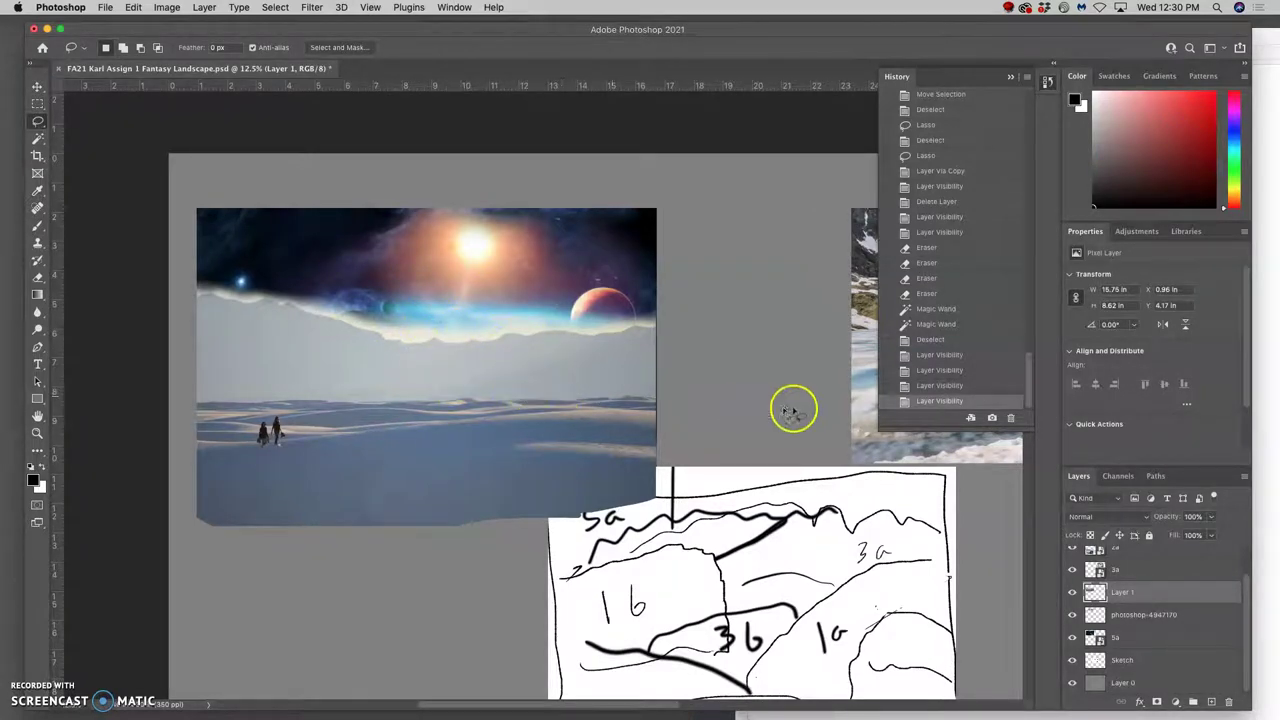
- Drag the 3a mountain-lake photo onto the composite with the Move tool
key("super+minus")
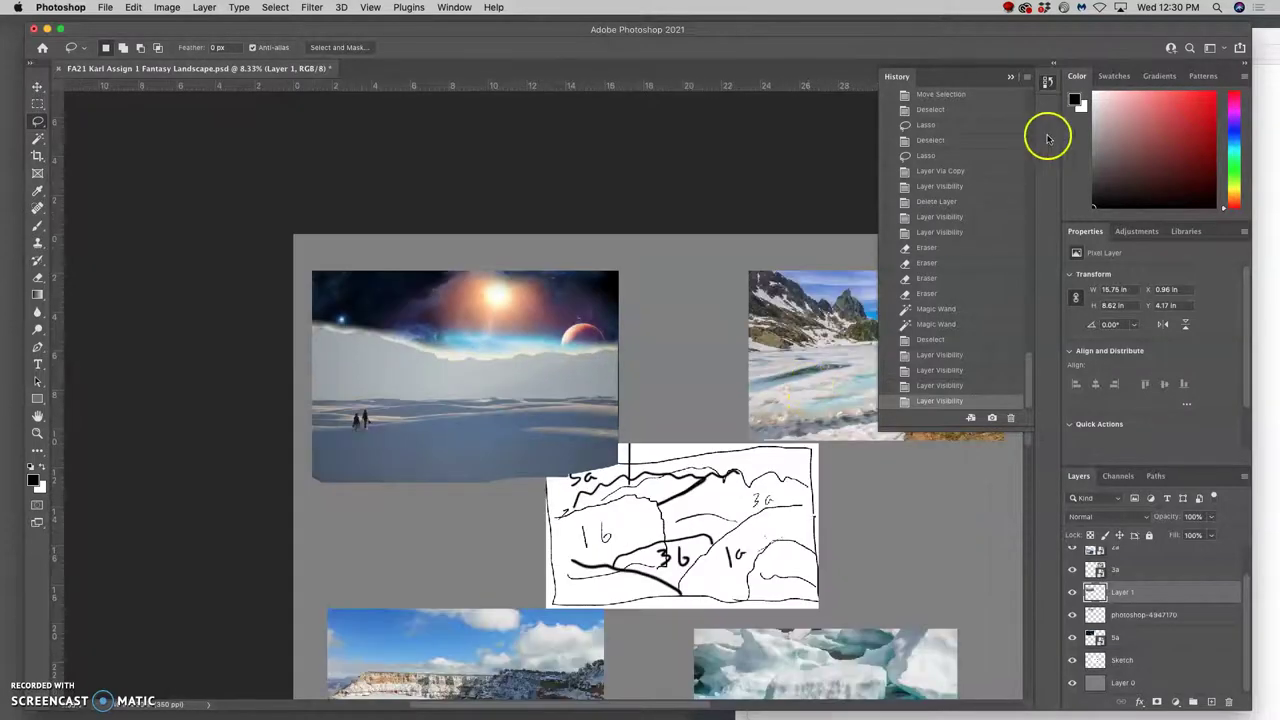
left_click(1010, 77)
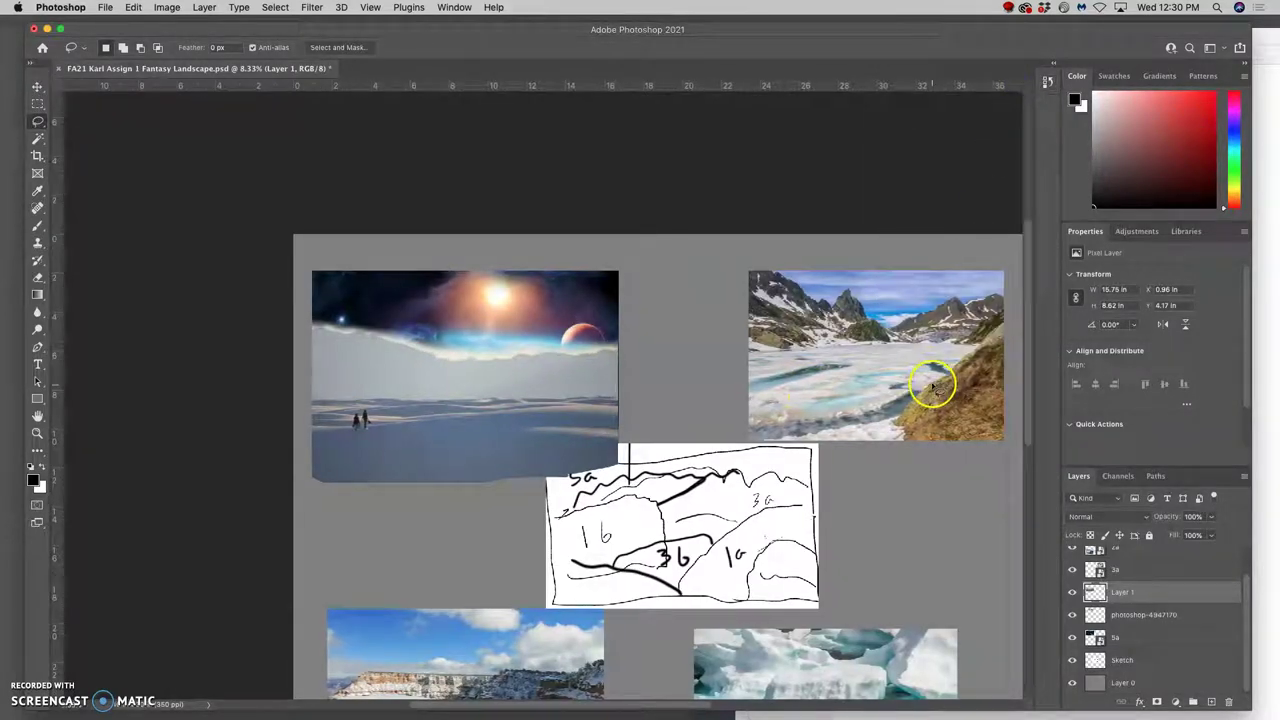
scroll(931, 382, "right", 3)
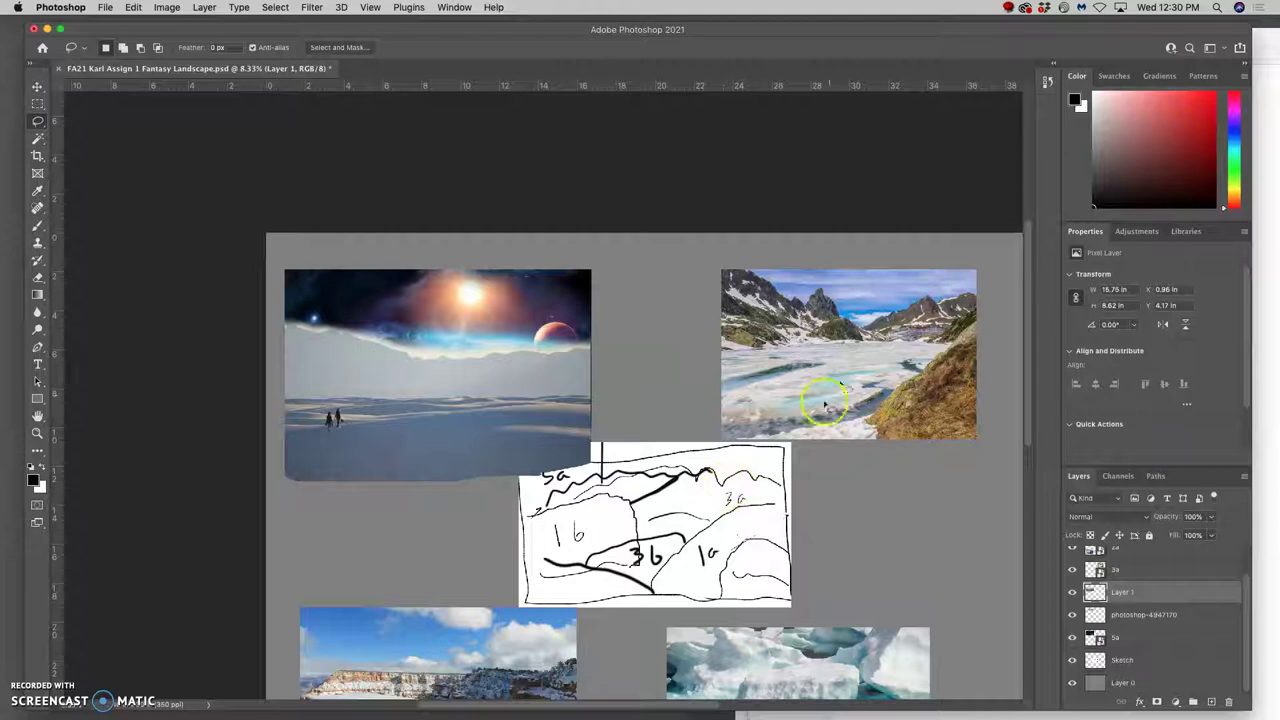
left_click(37, 87)
mouse_move(843, 340)
left_mouse_down()
mouse_move(560, 405)
mouse_move(410, 400)
mouse_move(452, 378)
left_mouse_up()
- Flip layer 3a horizontally, scale it to 90.01% and place it below the cosmic sky
right_click(476, 378)
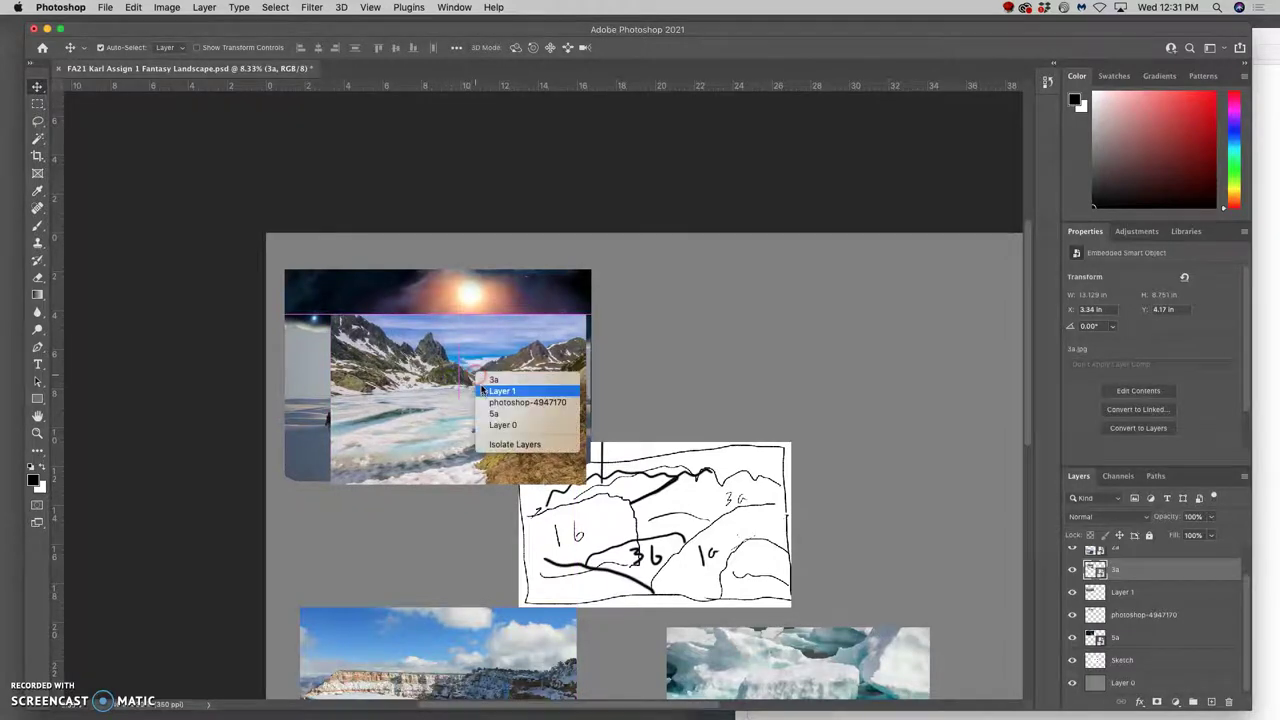
left_click(477, 358)
key("super+t")
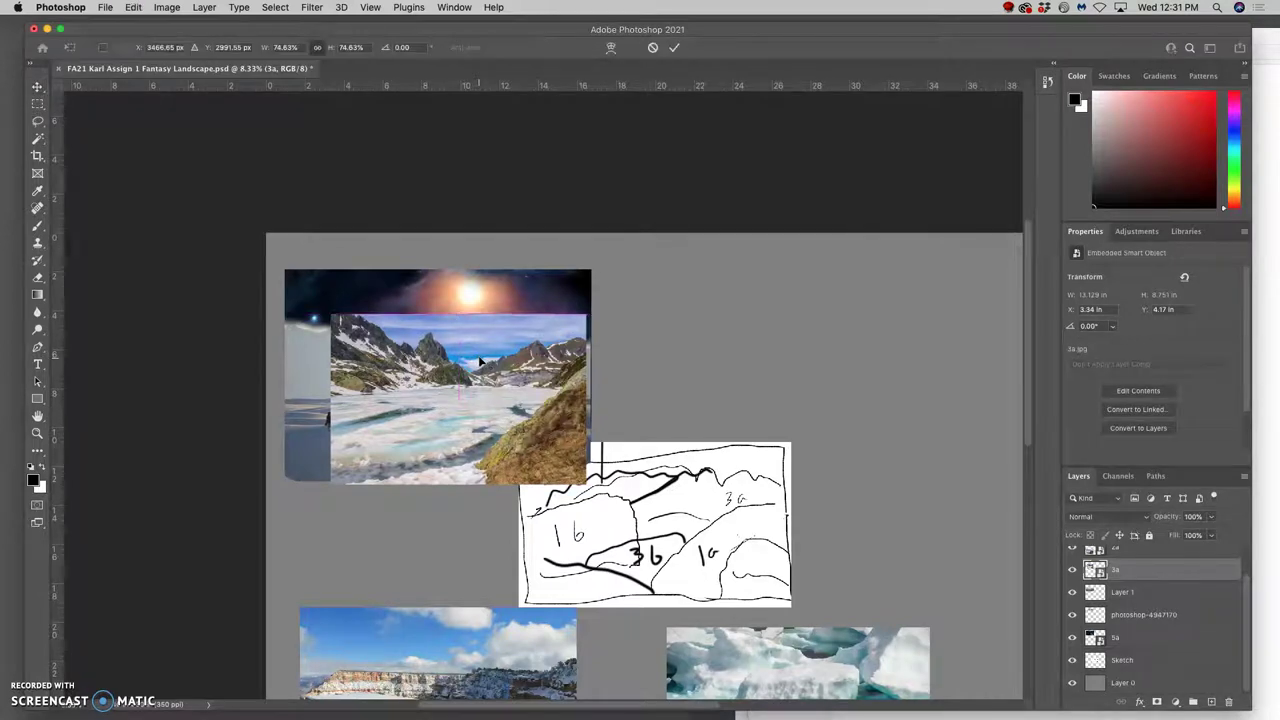
right_click(486, 358)
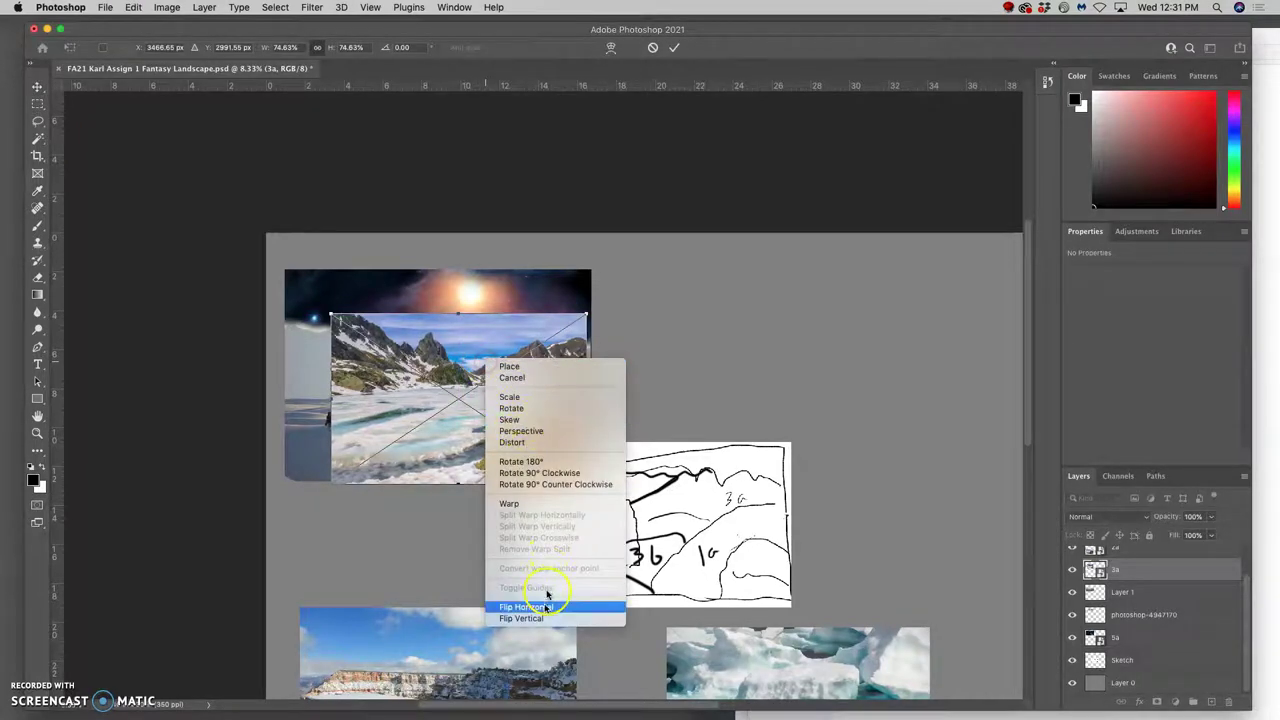
left_click(545, 607)
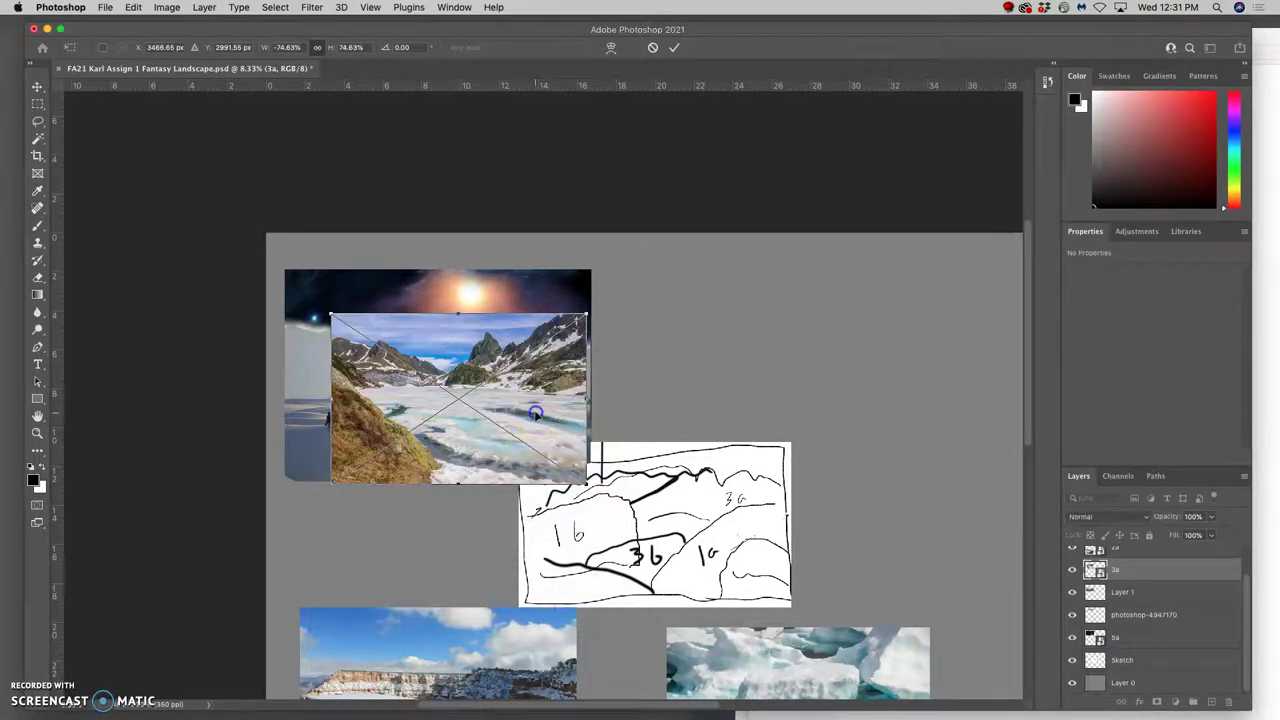
left_click_drag(535, 412, 540, 419)
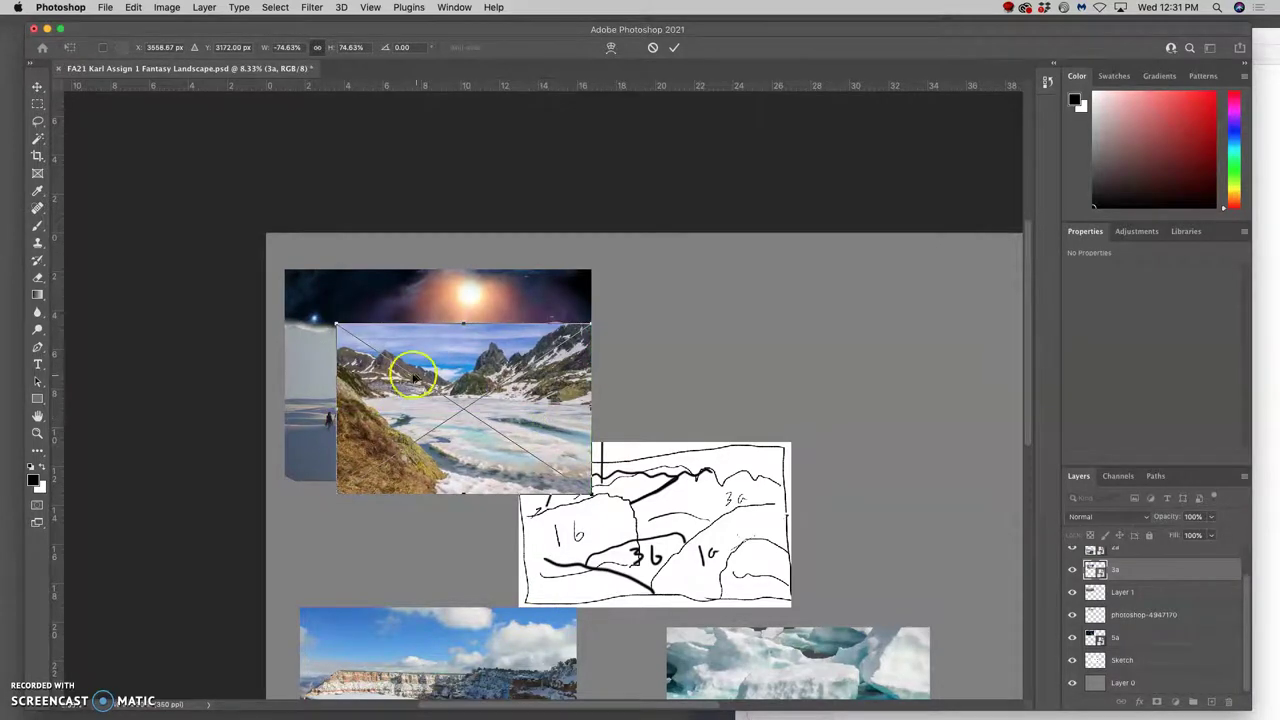
left_click_drag(336, 323, 280, 291)
left_click_drag(383, 319, 387, 369)
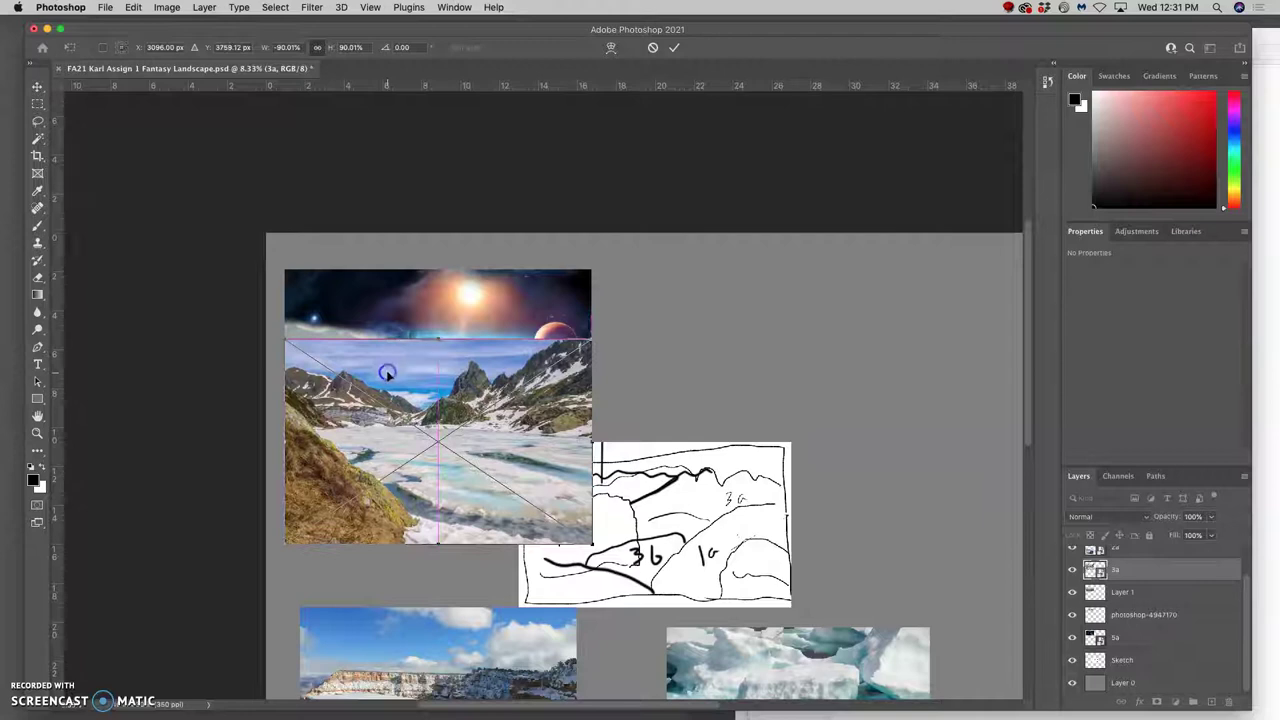
double_click(470, 375)
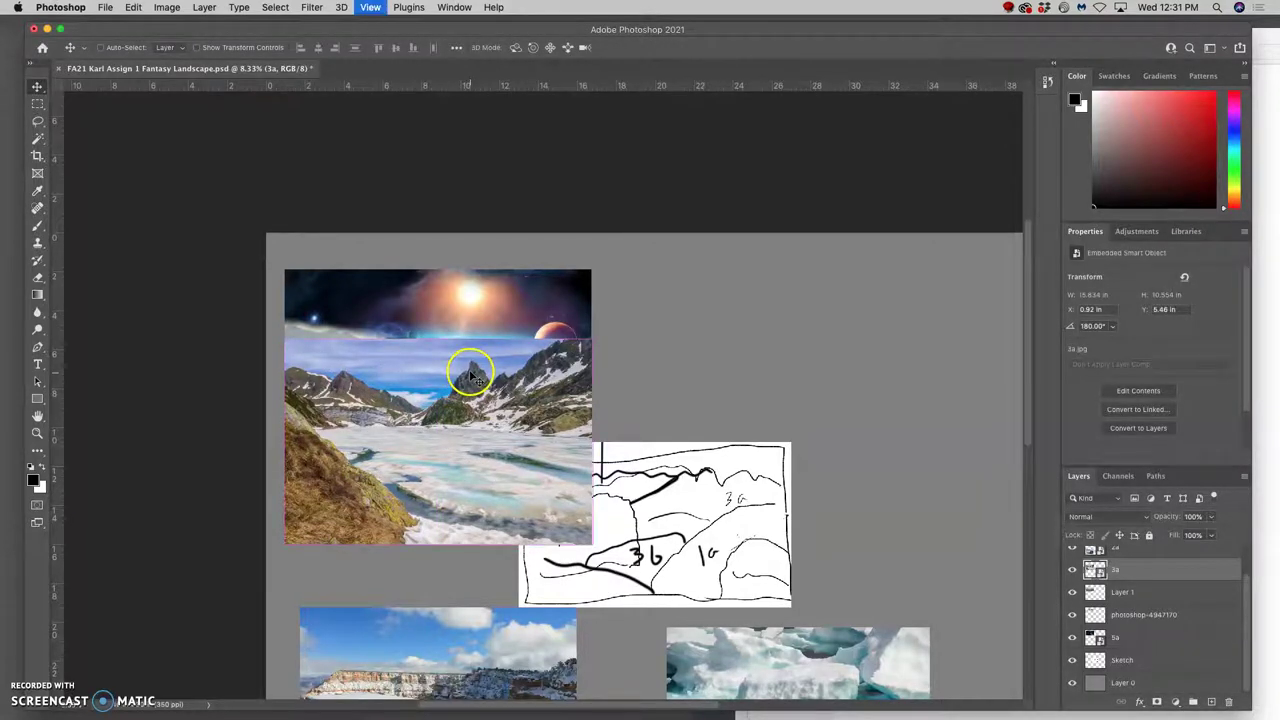
- Raise layer 3a until its top edge meets the bottom of the space sky strip
key("super+equal")
key("super+equal")
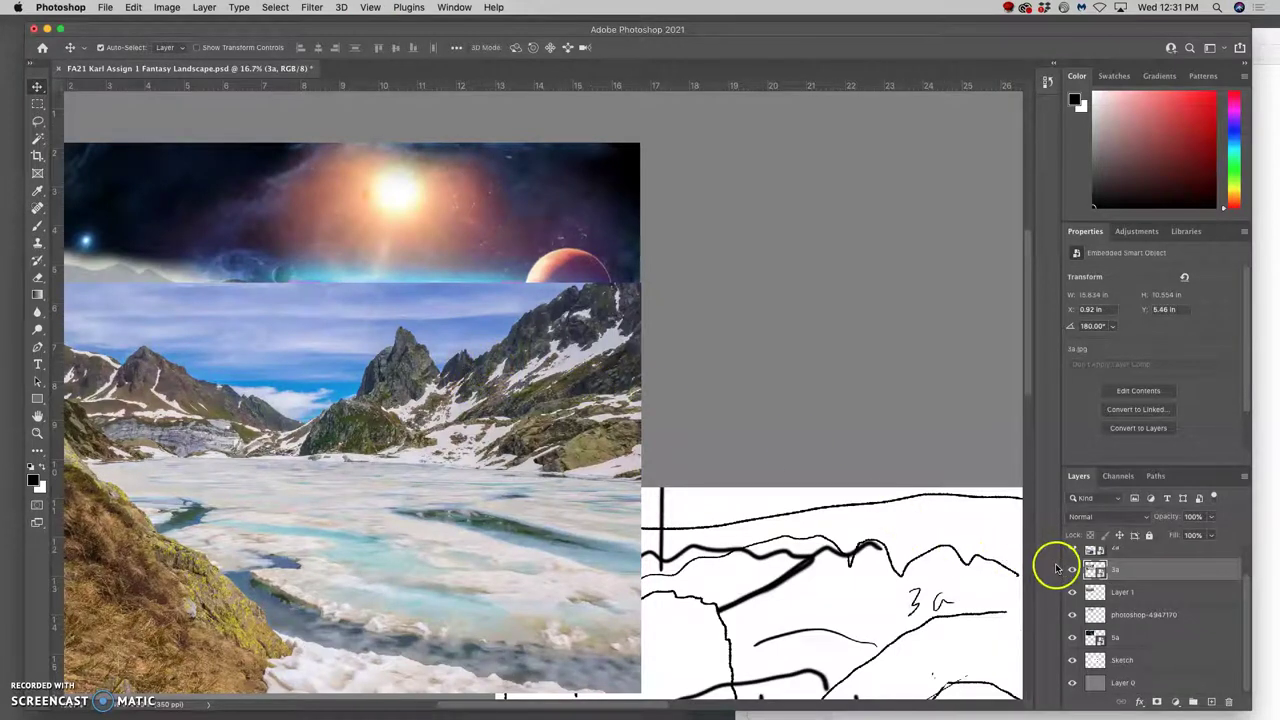
left_click(1071, 570)
left_click(1070, 570)
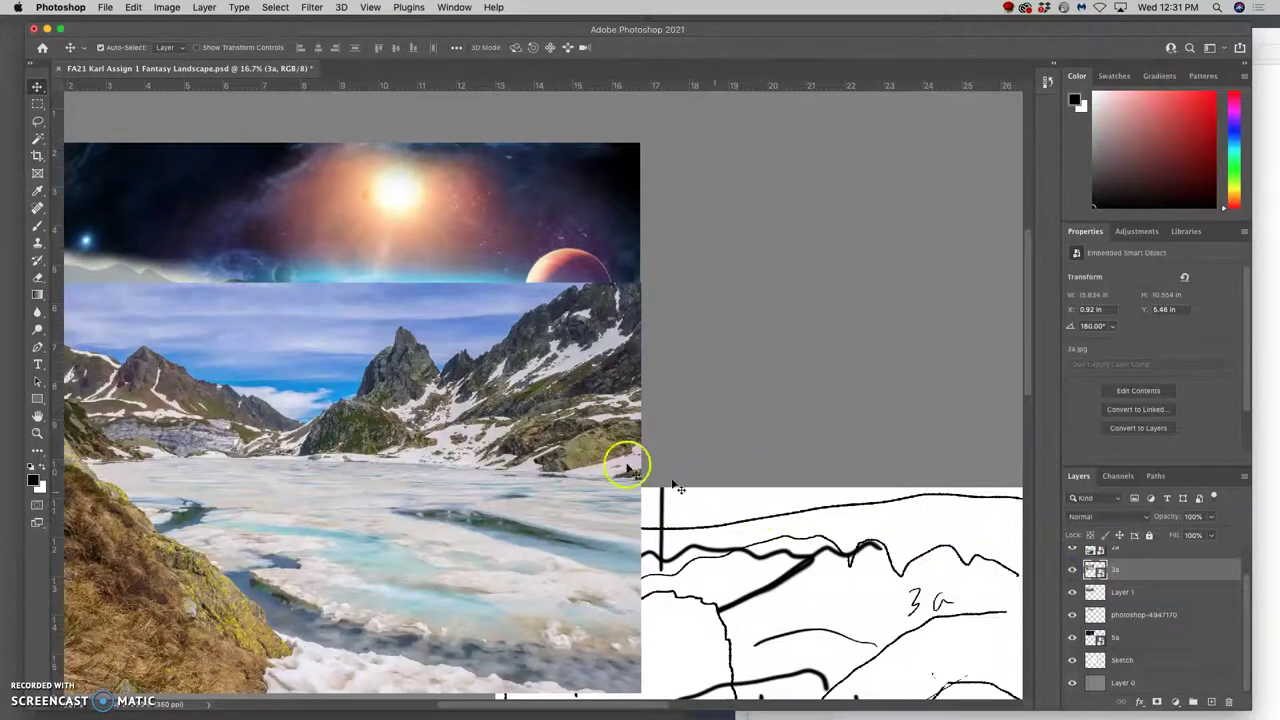
left_click_drag(612, 451, 612, 420)
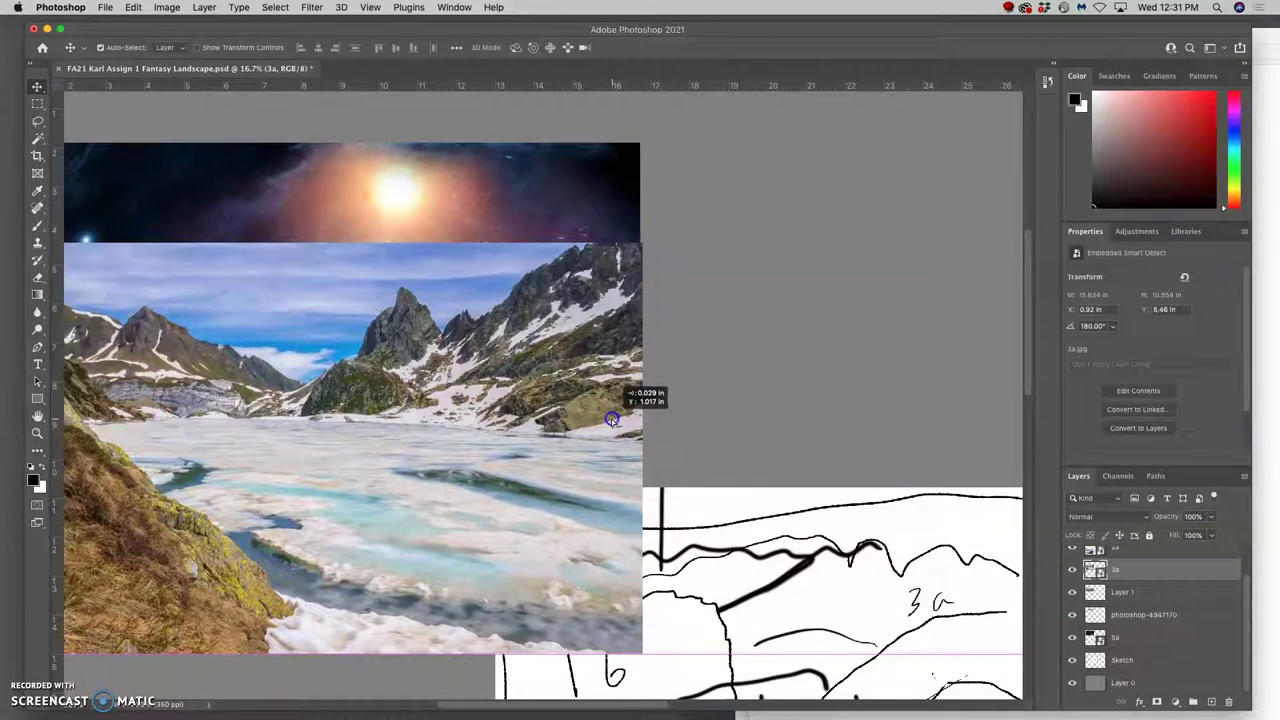
left_click_drag(606, 416, 604, 414)
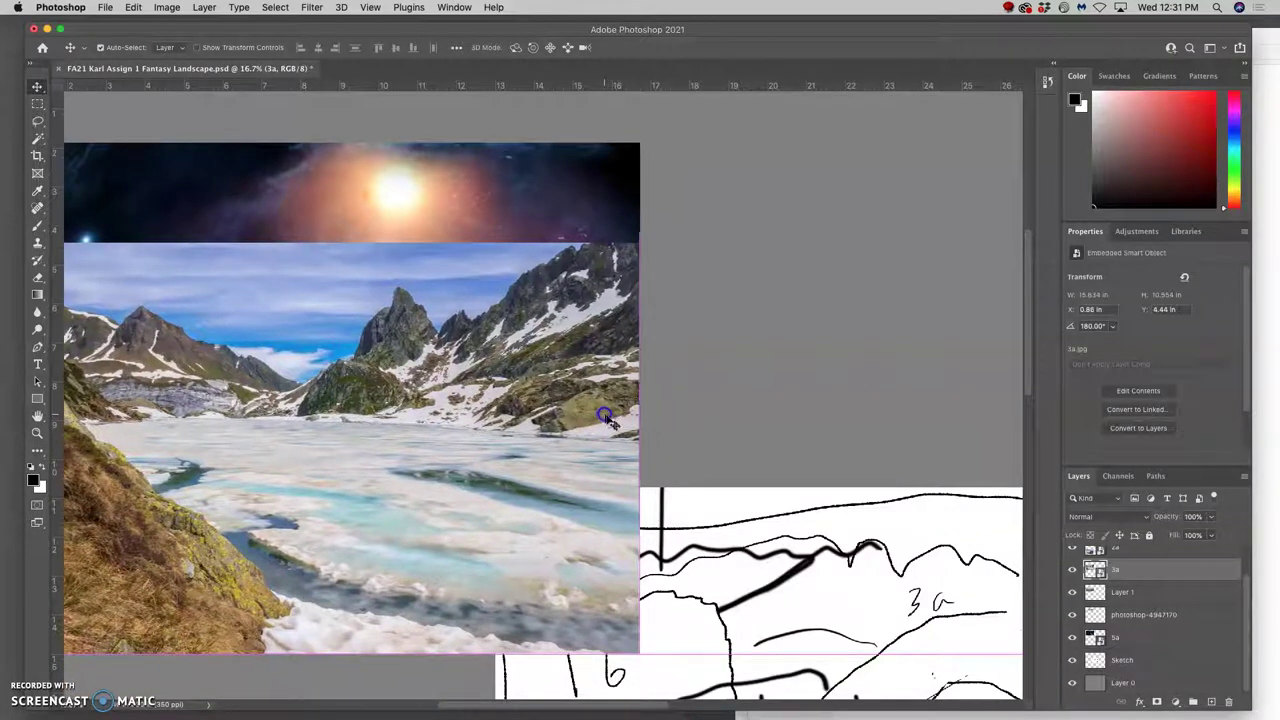
- Pan along the ridge seam to check it, then zoom out to the whole composite
scroll(651, 451, "left", 5)
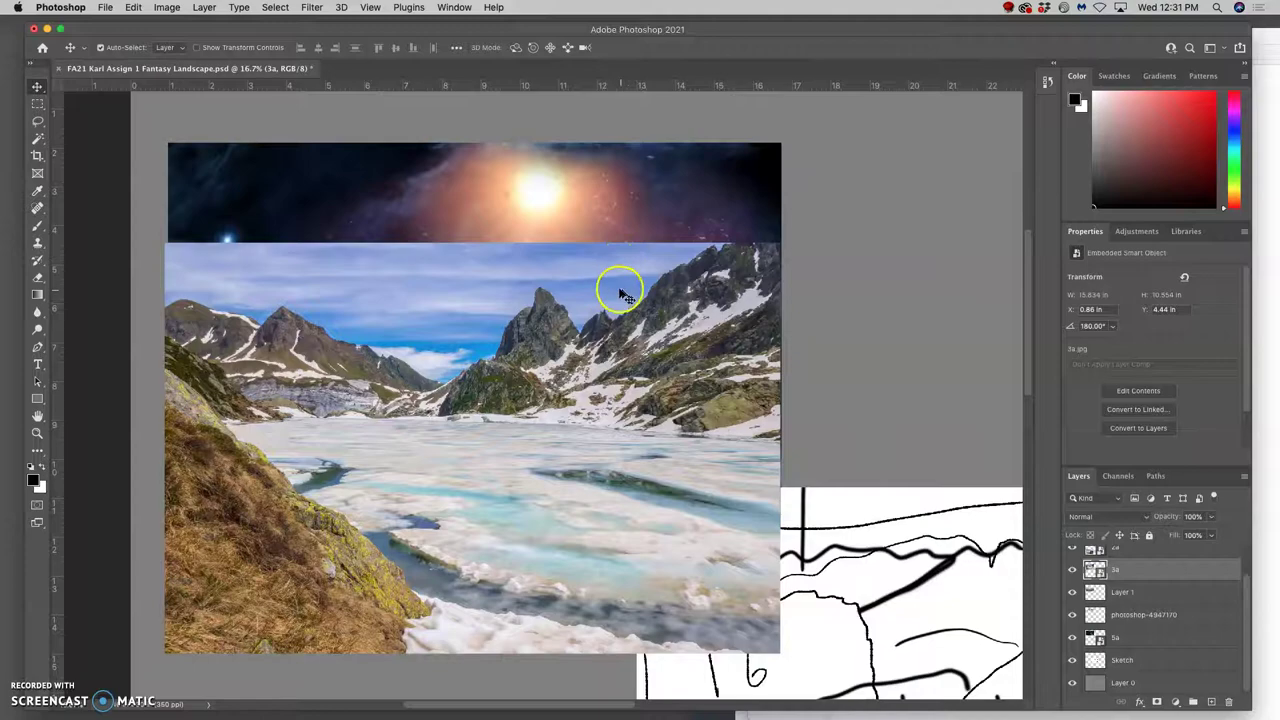
scroll(622, 292, "up", 4)
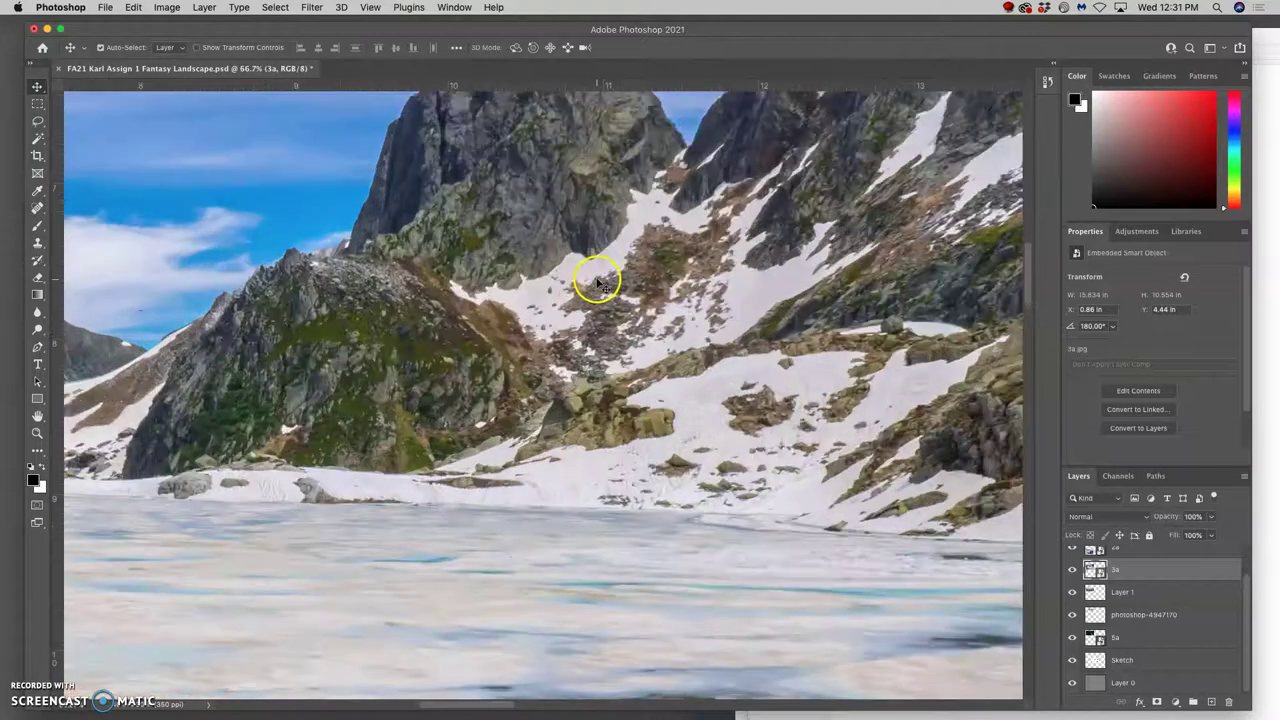
scroll(597, 283, "up", 5)
scroll(597, 280, "right", 10)
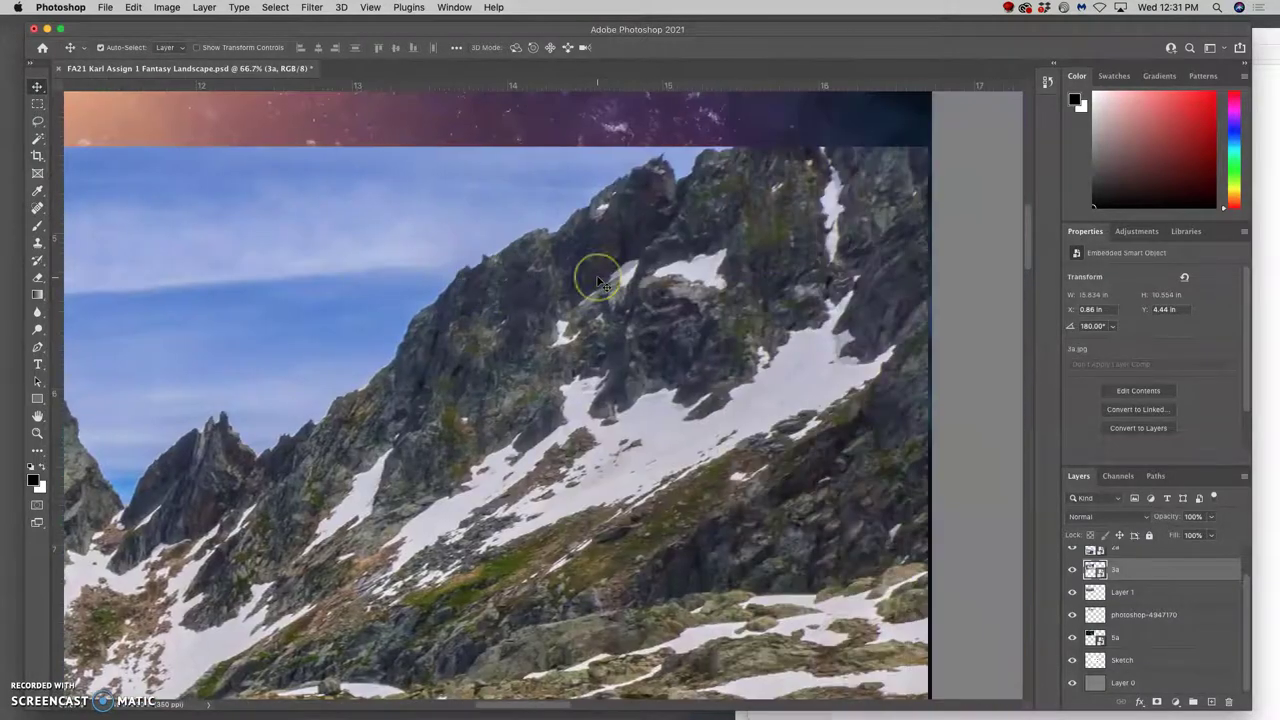
scroll(600, 283, "up", 2)
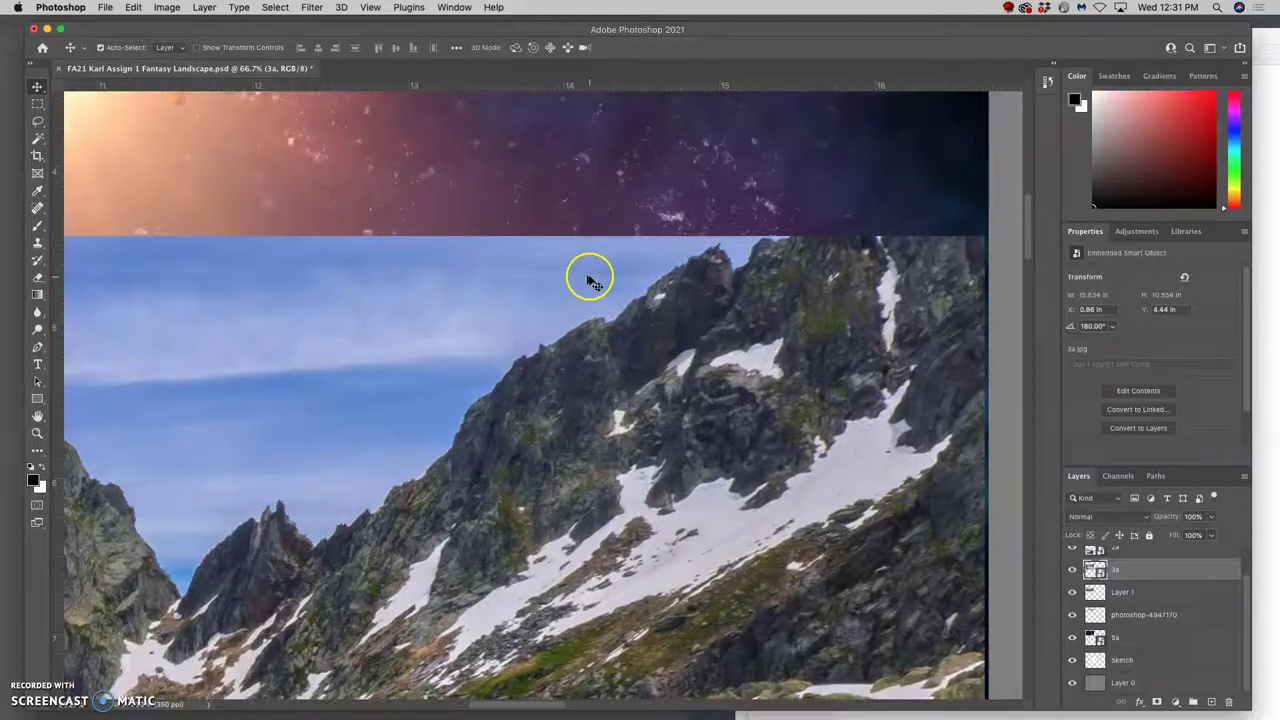
key("super+minus")
key("super+minus")
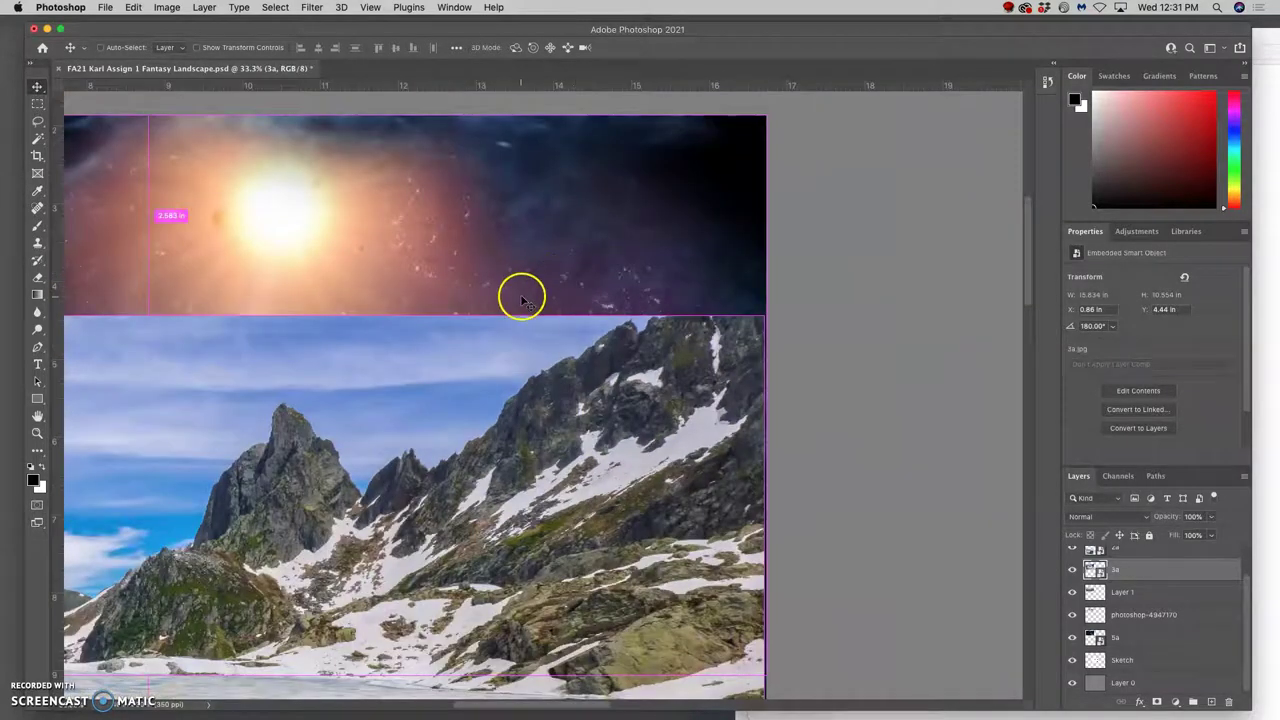
key("super+minus")
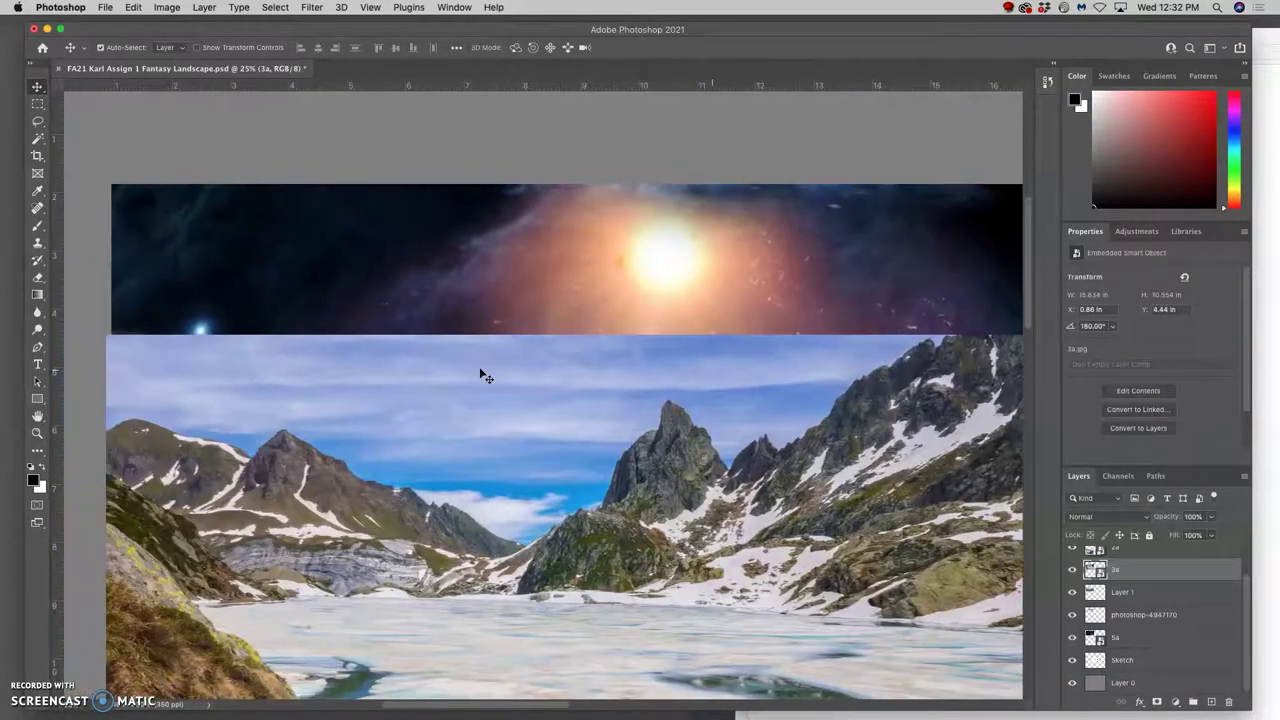
key("super+minus")
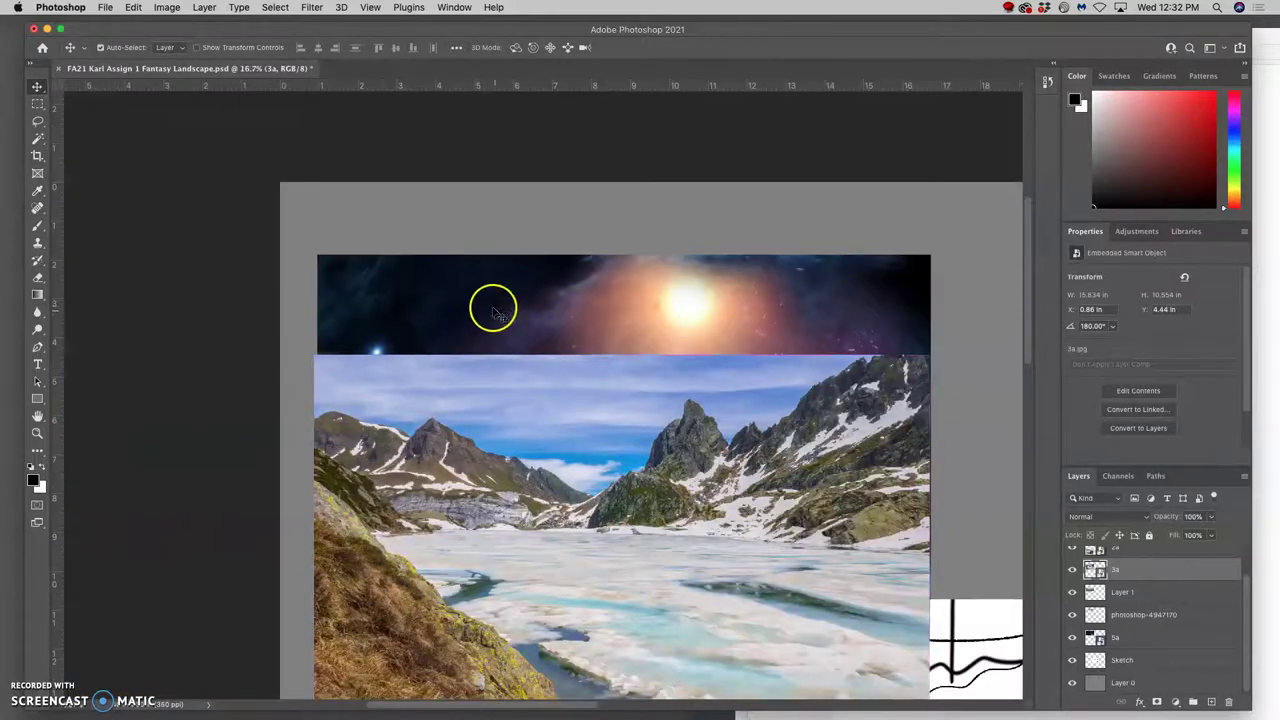
- Lasso the blue sky of the 3a photo along the mountain ridgeline
left_click(38, 121)
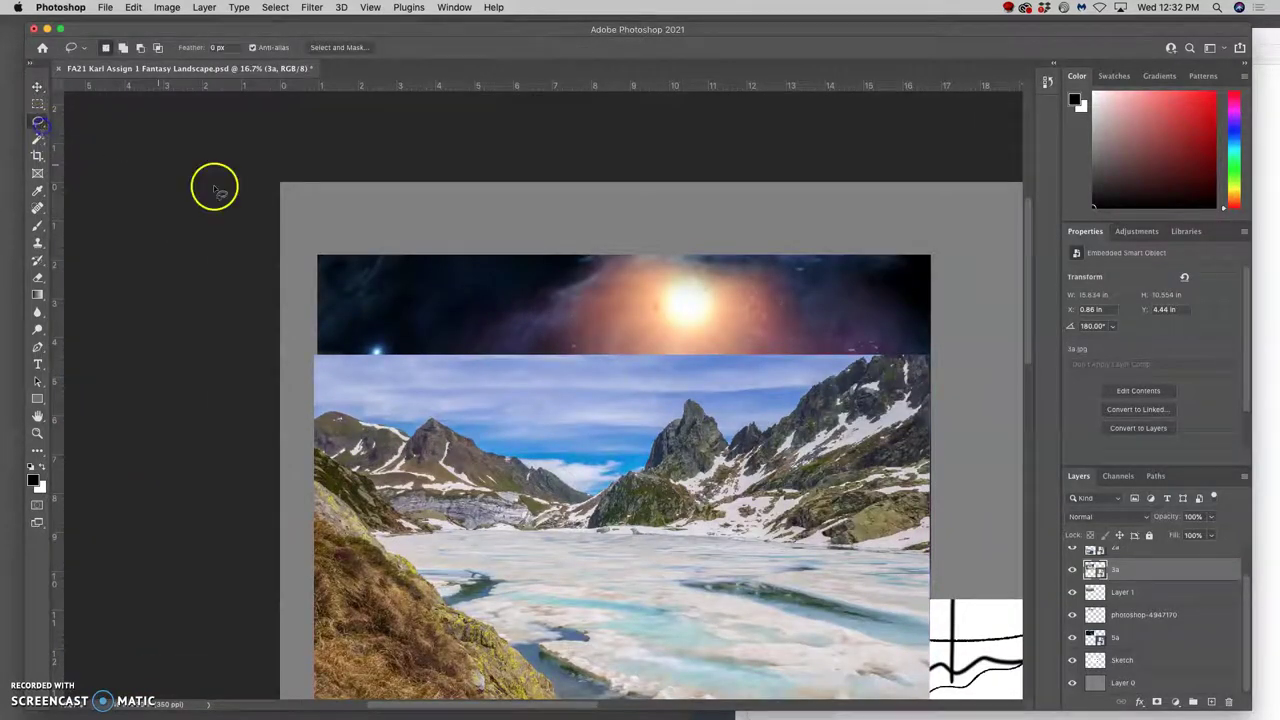
left_click_drag(316, 407, 352, 407)
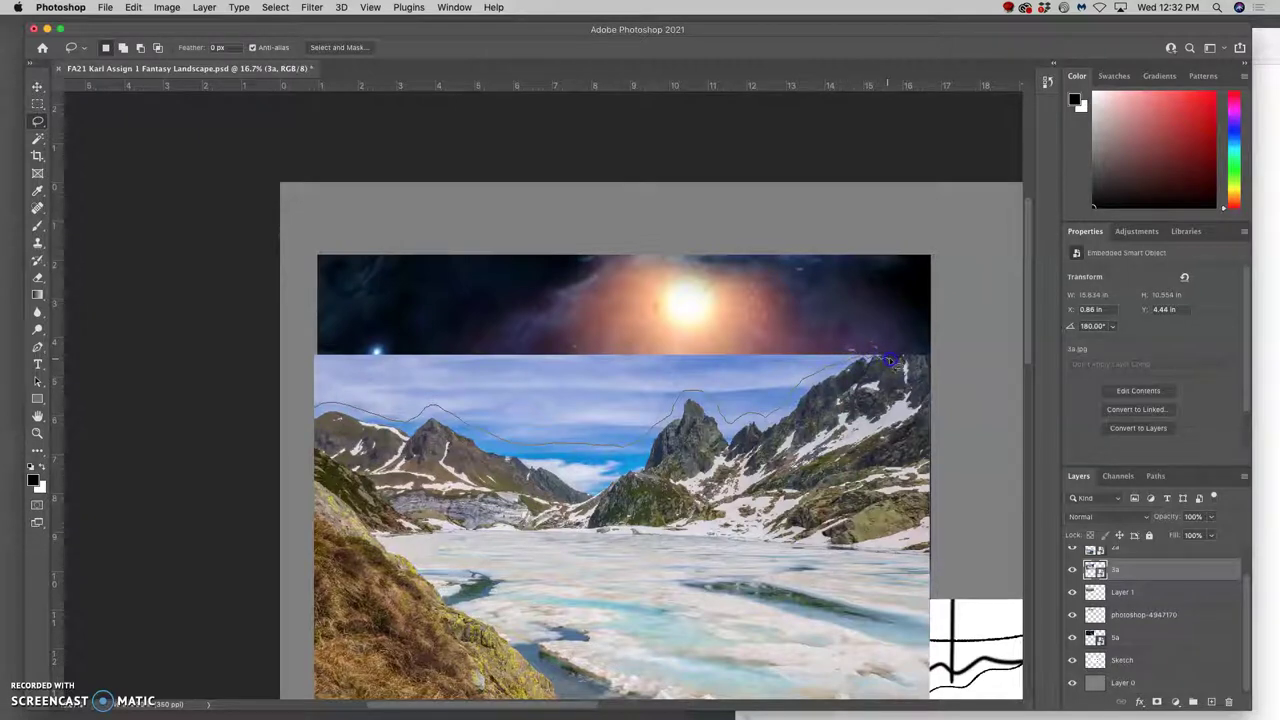
left_click_drag(889, 357, 903, 358)
mouse_move(956, 360)
left_mouse_down()
mouse_move(776, 299)
mouse_move(572, 292)
mouse_move(436, 324)
mouse_move(305, 317)
left_mouse_up()
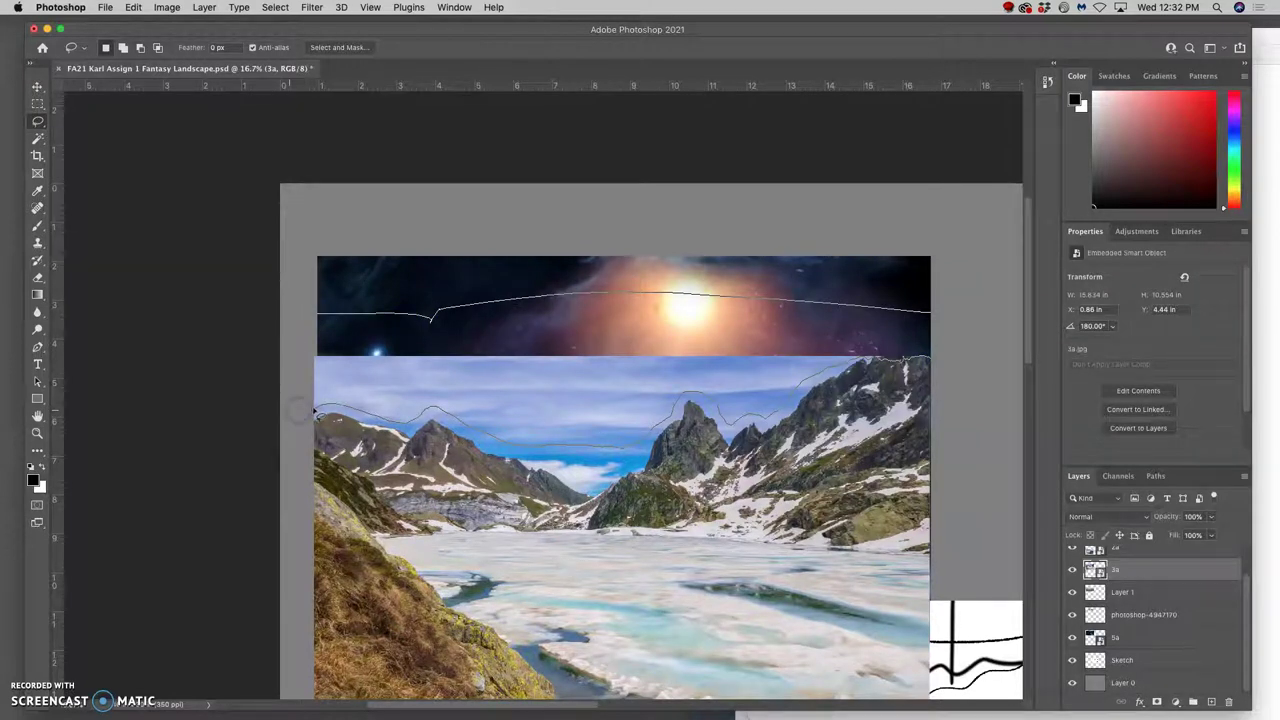
left_click_drag(316, 414, 320, 418)
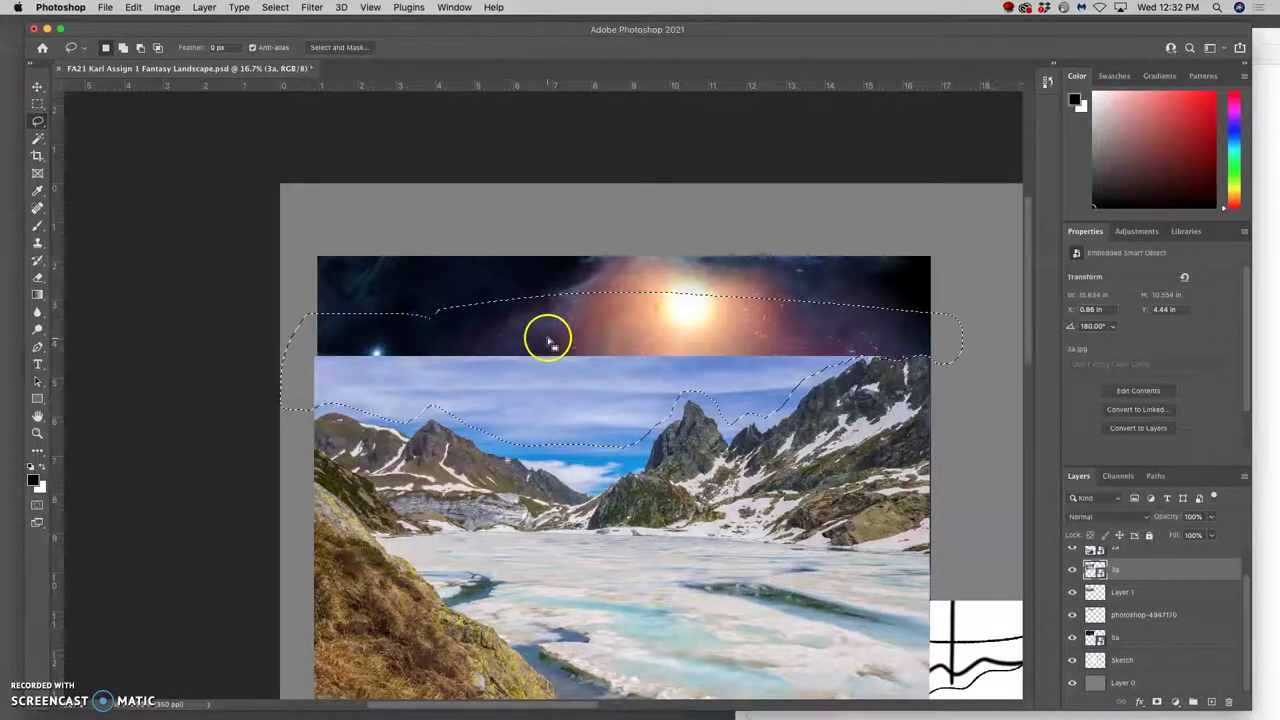
scroll(560, 340, "down", 2)
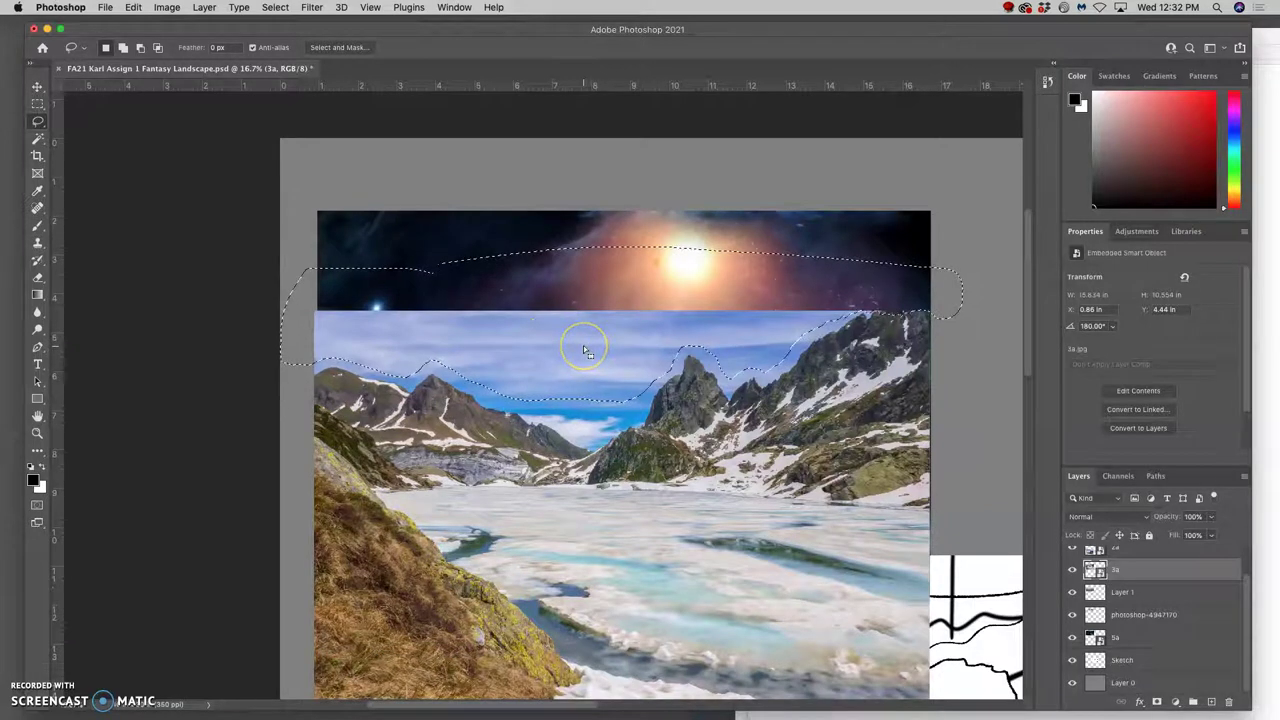
- Dismiss the smart object error from deleting, then invert the selection to the mountains
key("alt+BackSpace")
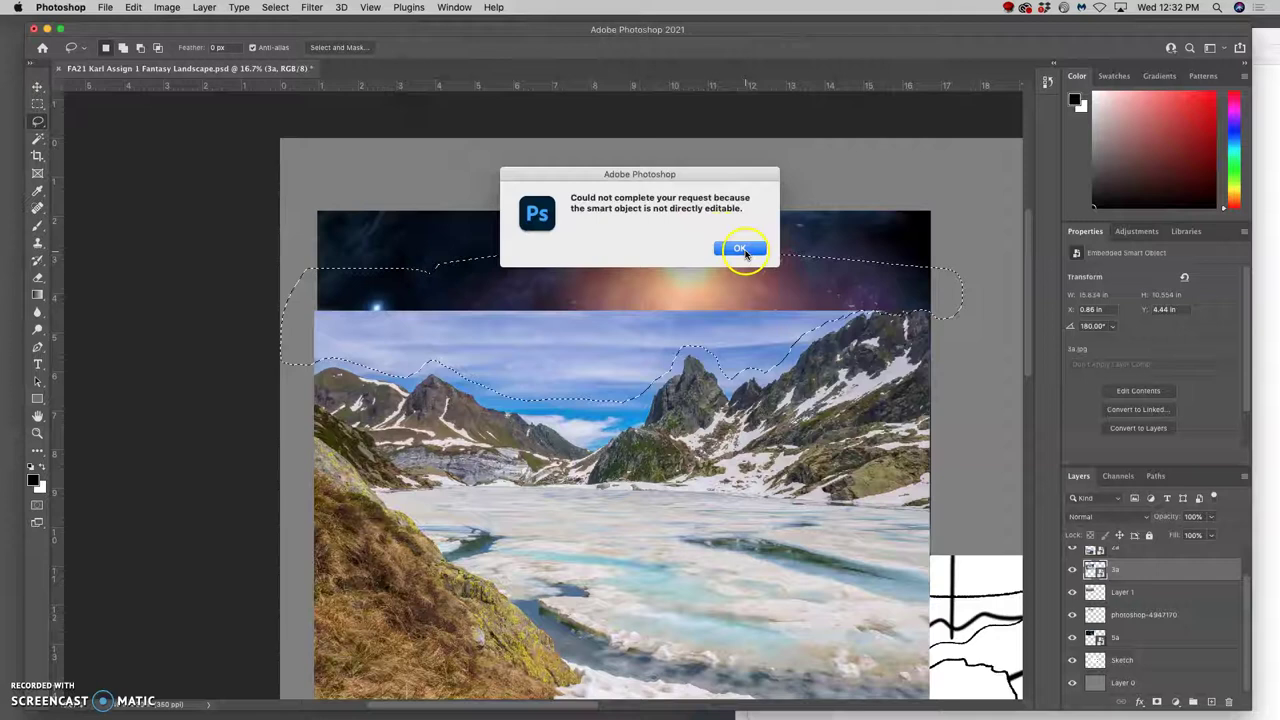
left_click(740, 250)
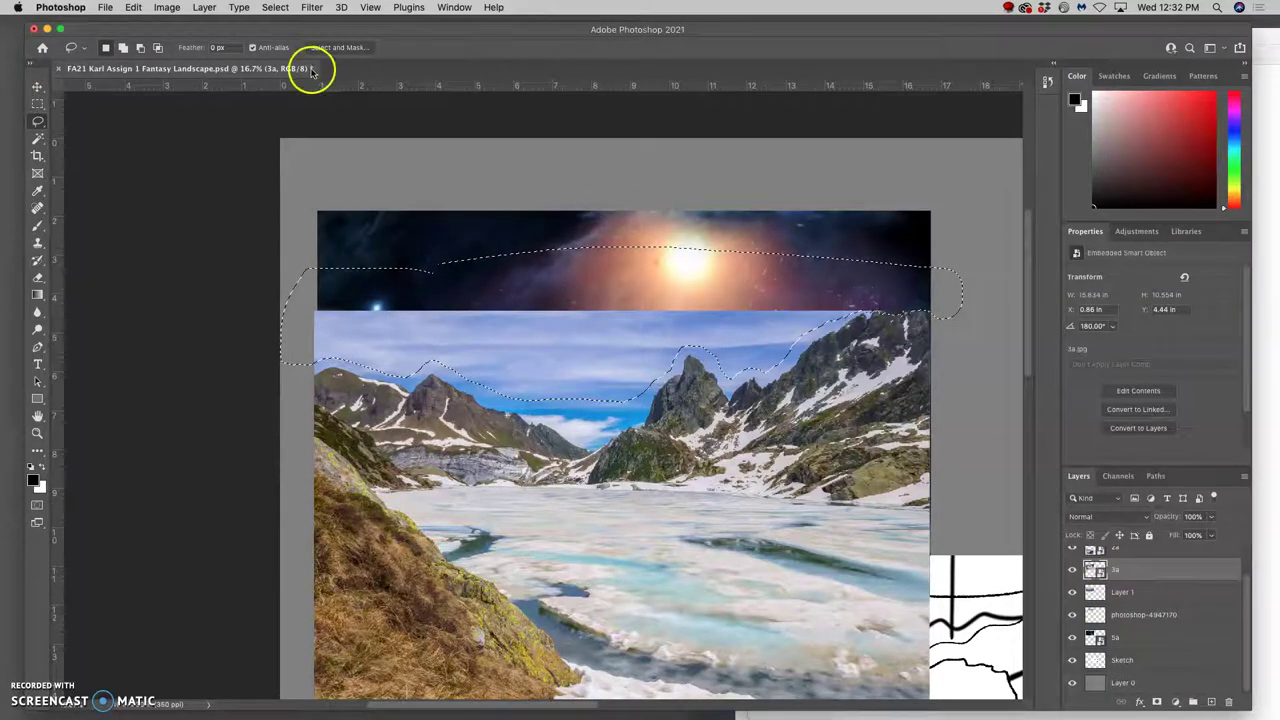
left_click(276, 8)
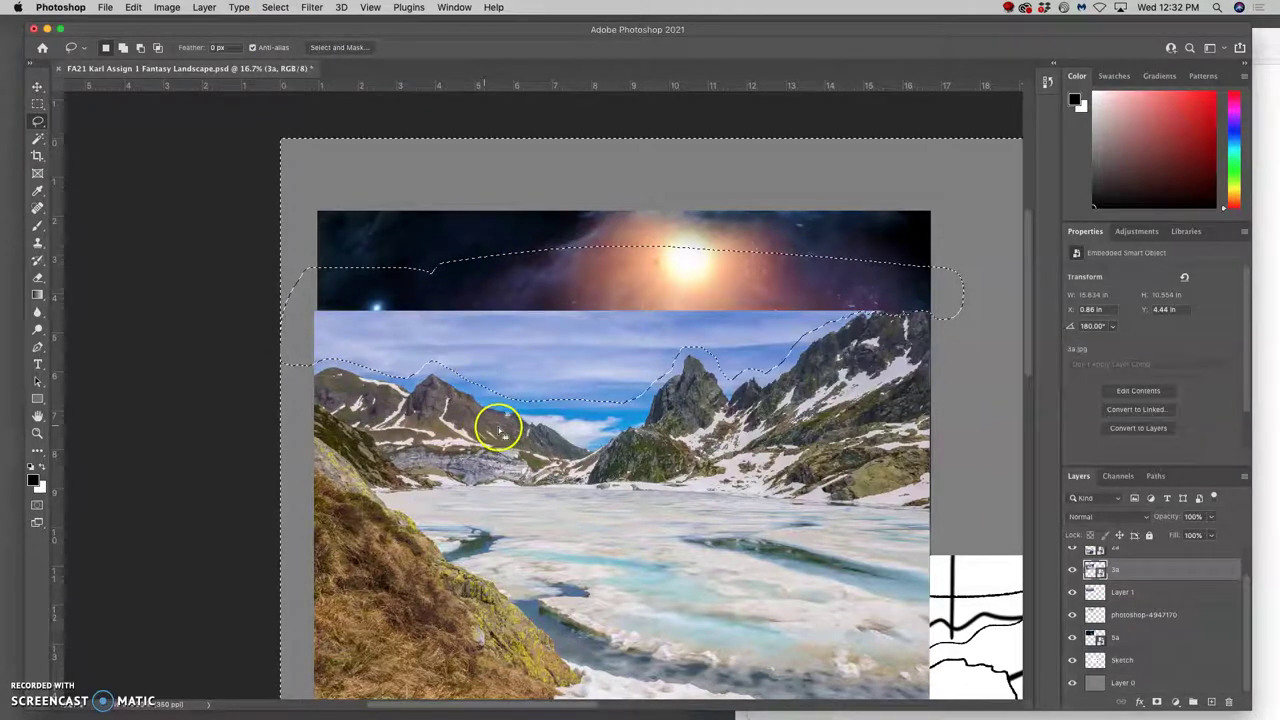
- Copy the mountain-and-lake selection to Layer 2 and delete the original 3a layer
key("ctrl+j")
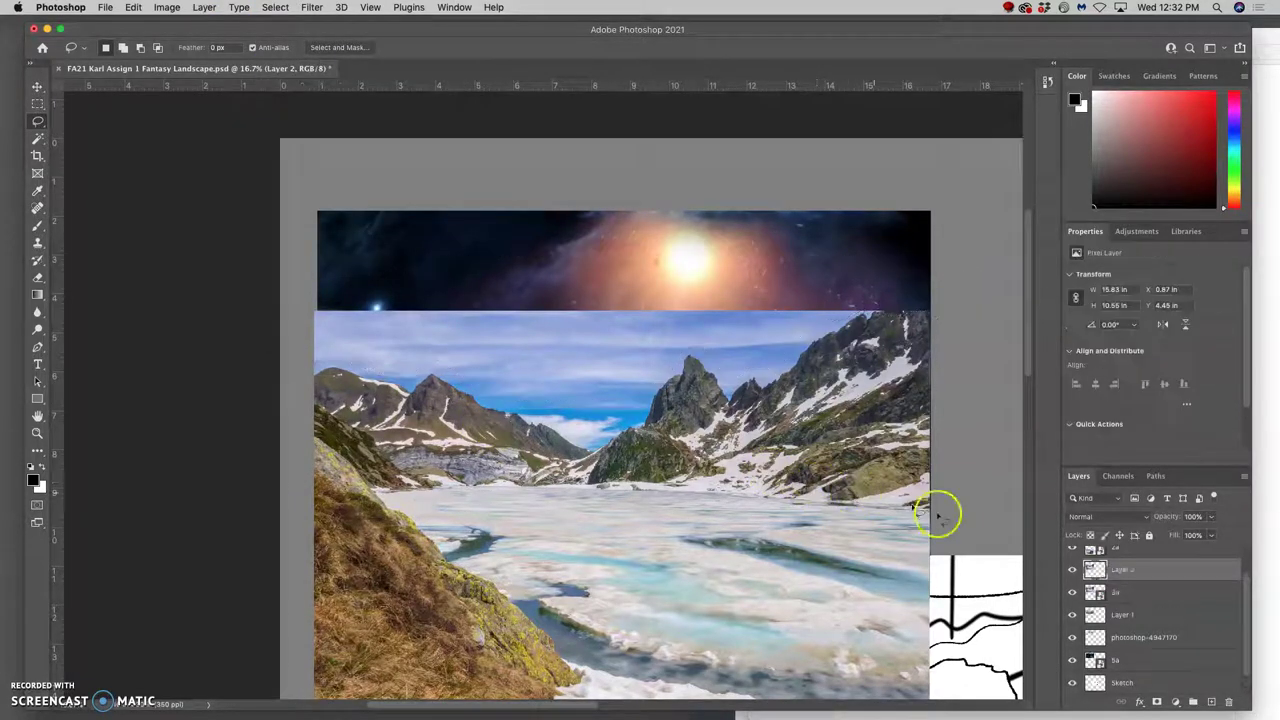
left_click(1072, 592)
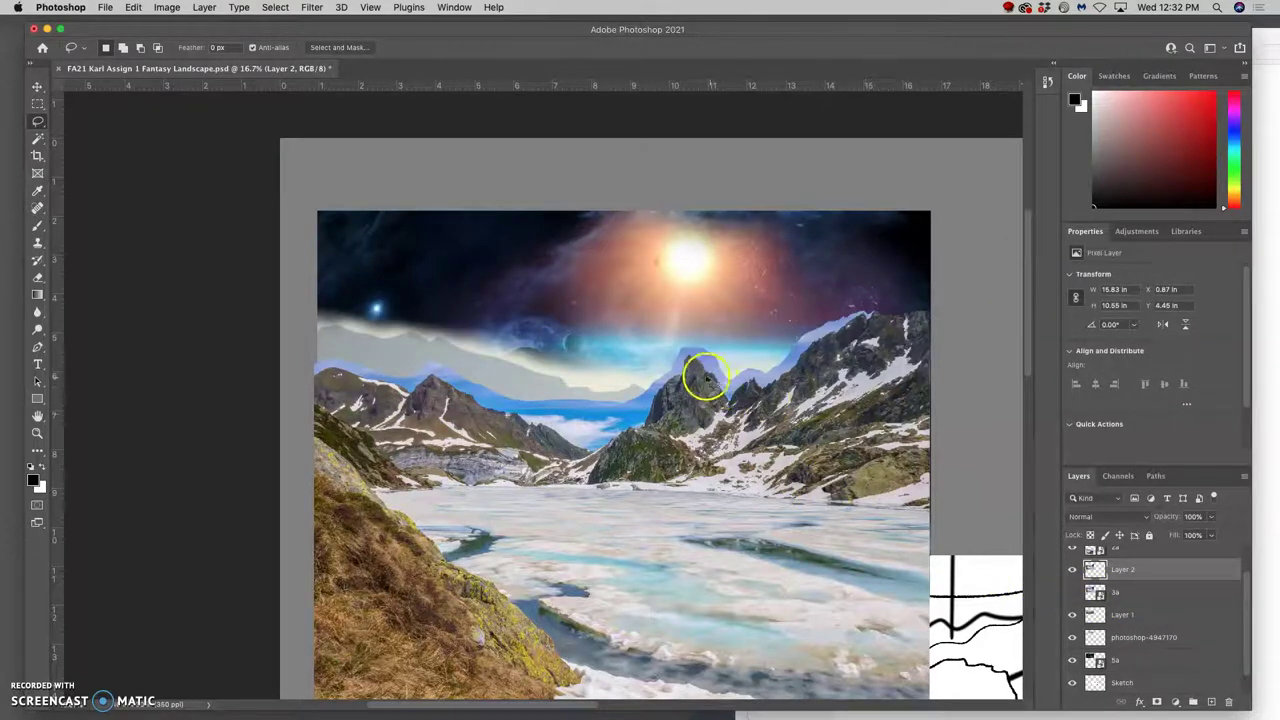
left_click(1120, 593)
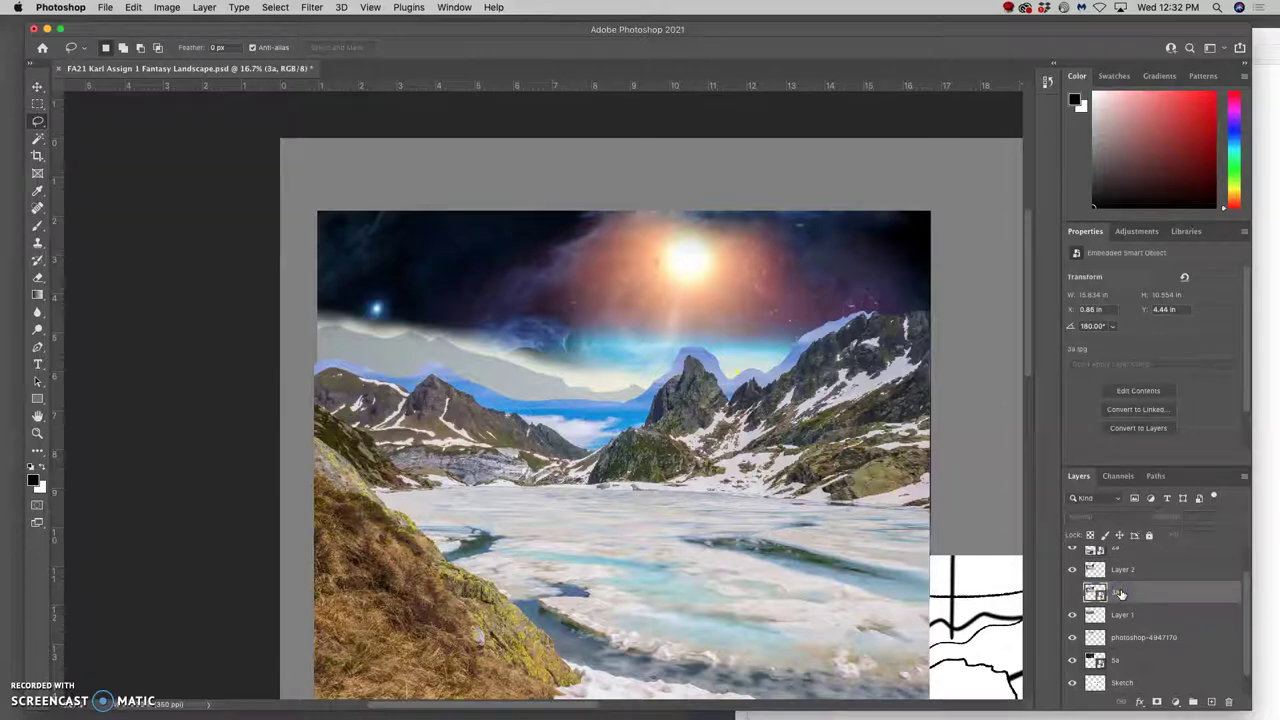
key("BackSpace")
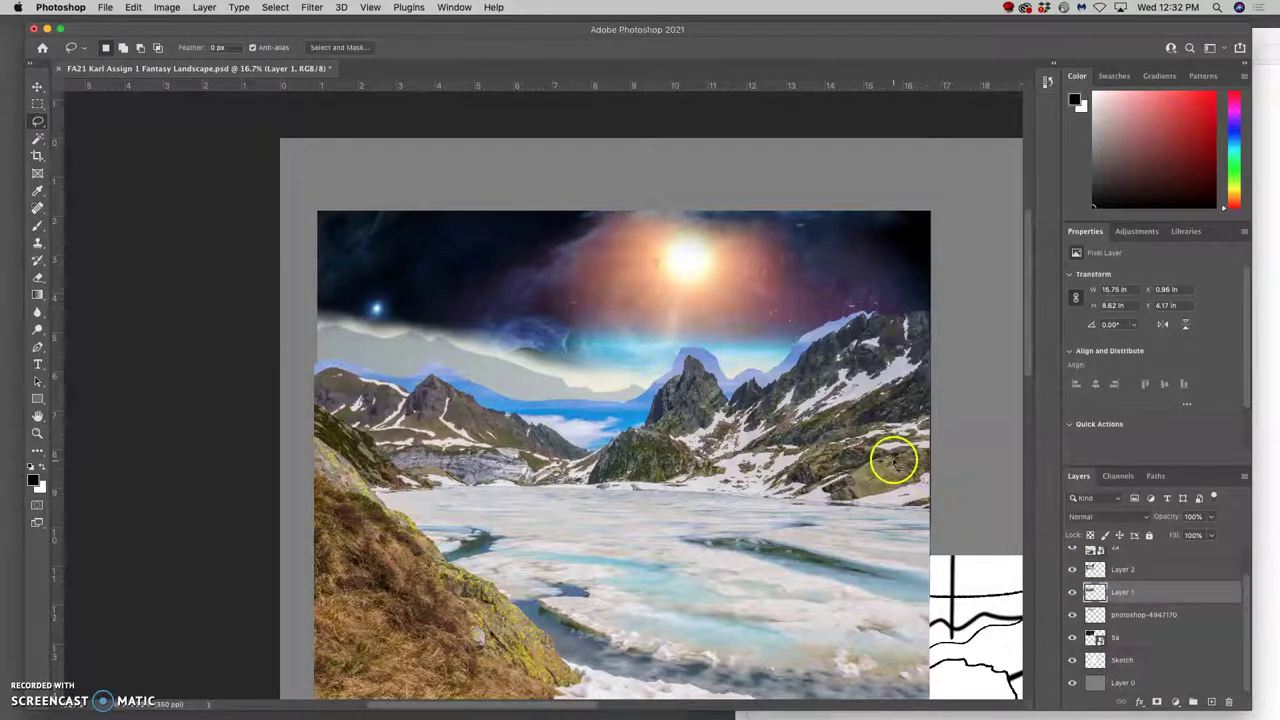
key("super+t")
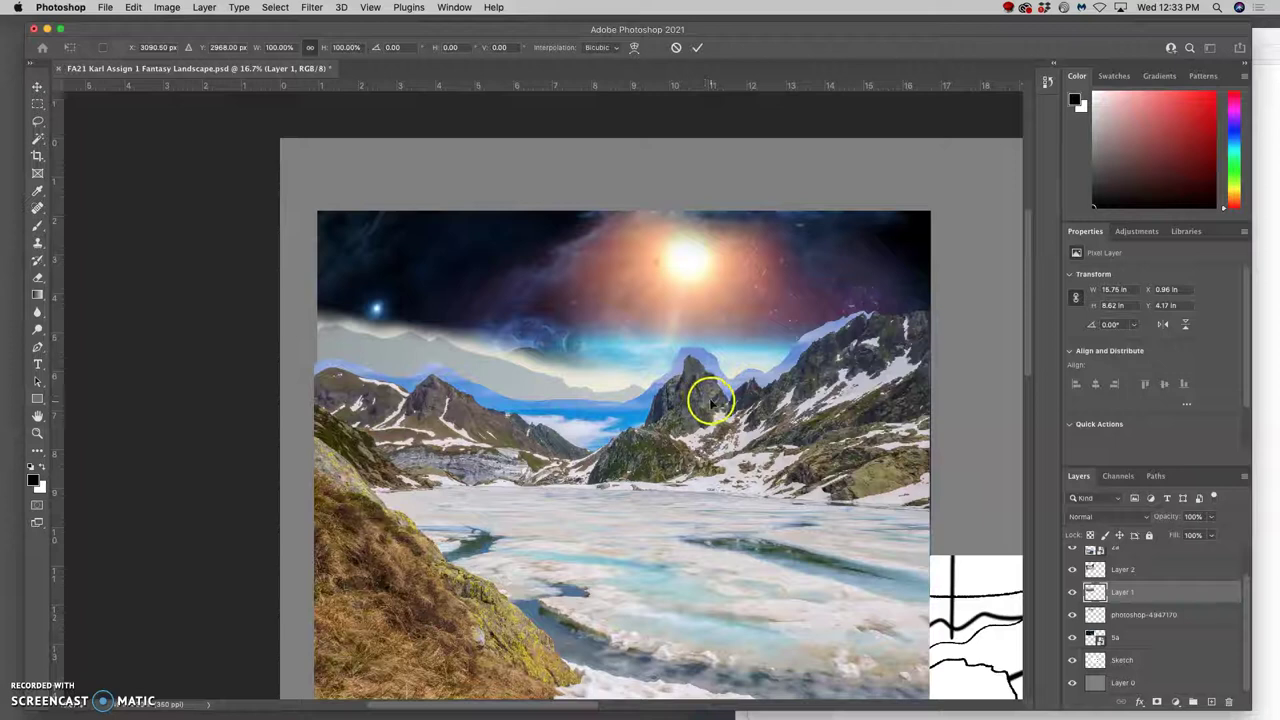
left_click(1136, 594)
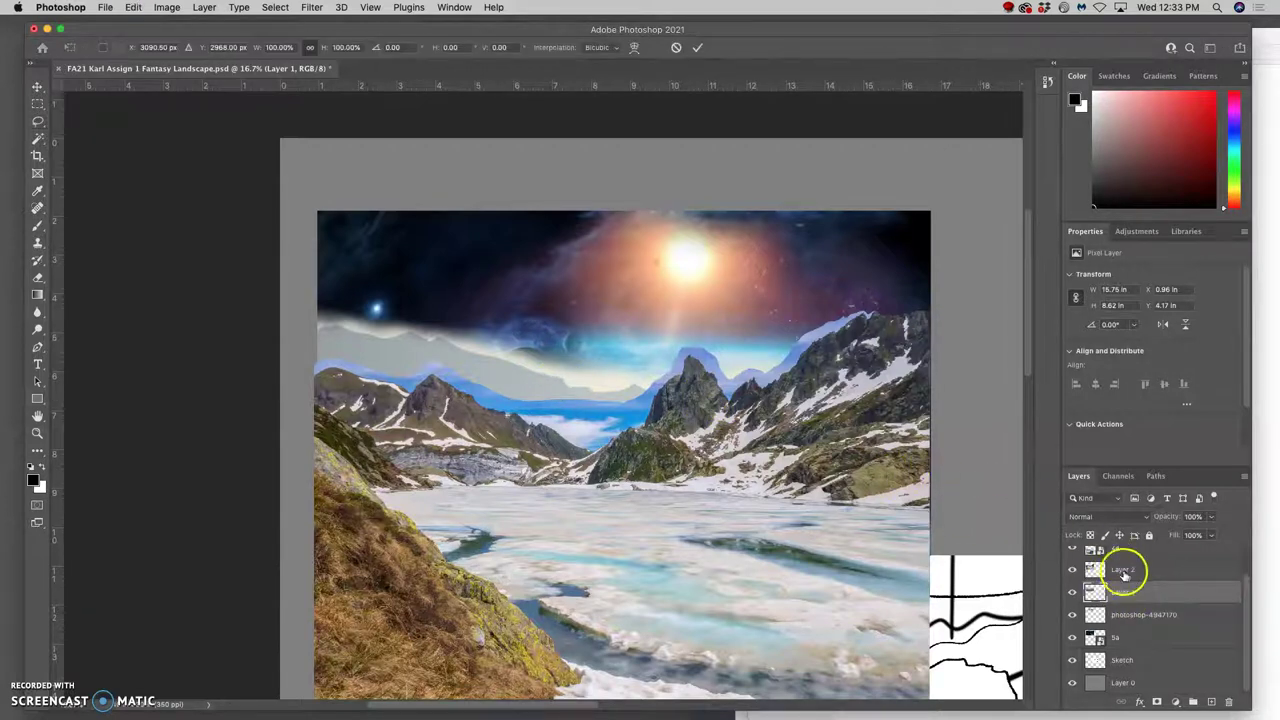
- Flip Layer 2 horizontally so the grassy slope sits on the right
left_click(1110, 571)
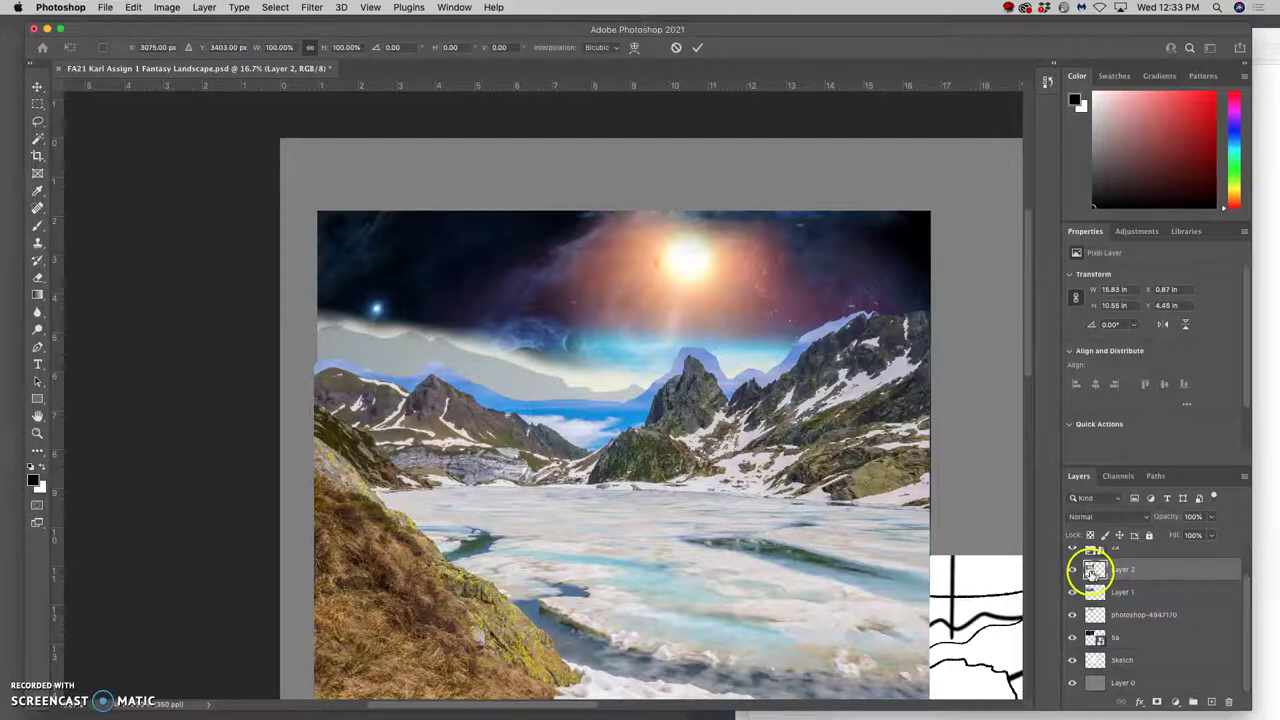
left_click(1073, 570)
left_click(1073, 570)
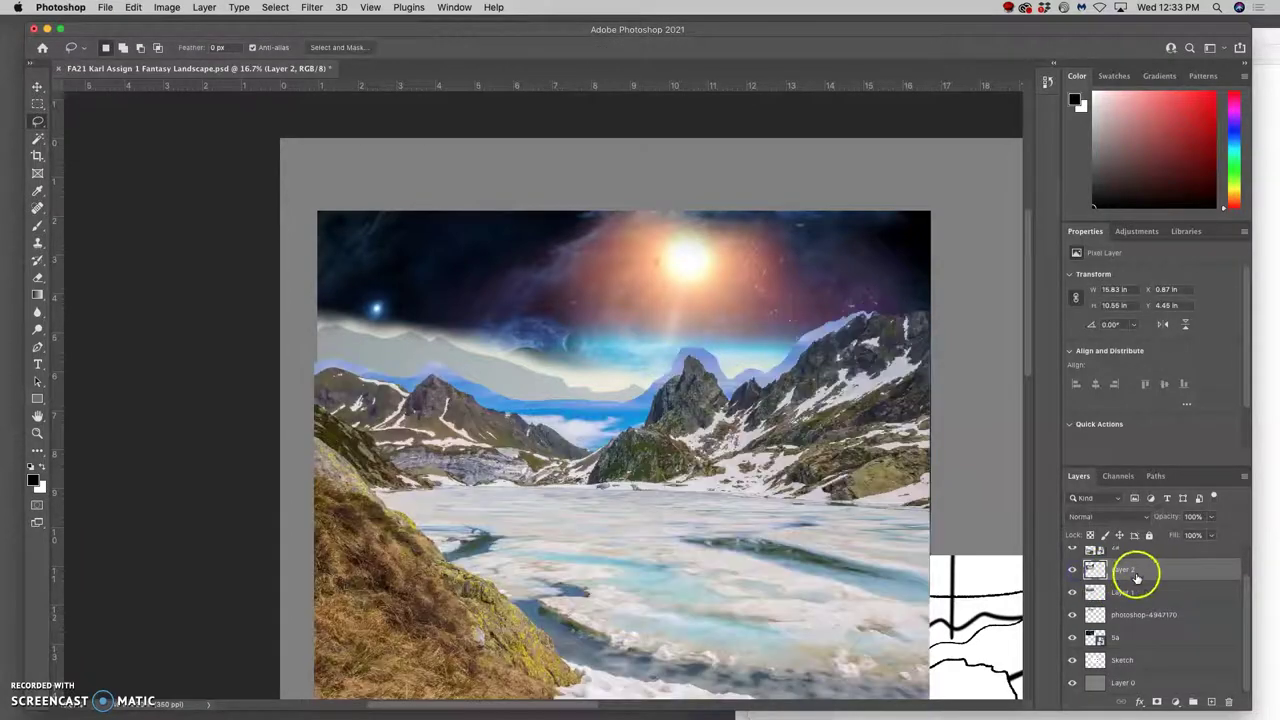
key("ctrl+t")
key("ctrl+minus")
key("ctrl+minus")
key("ctrl+minus")
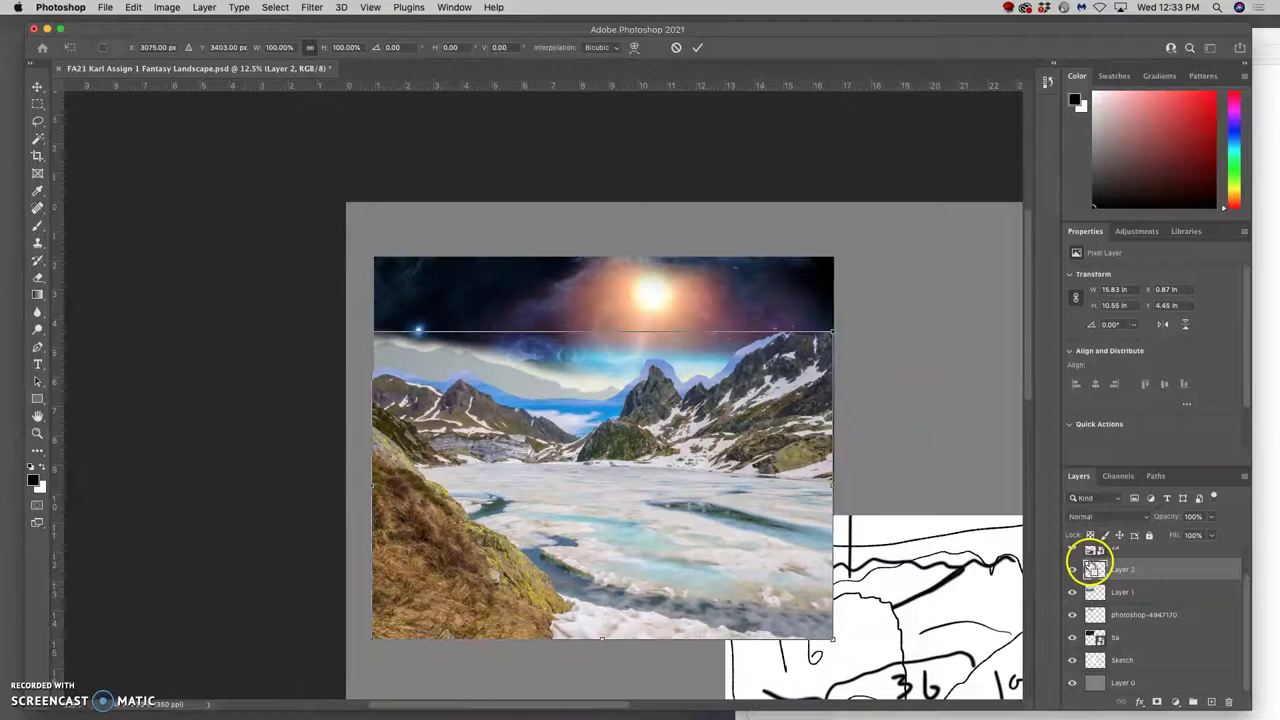
right_click(630, 428)
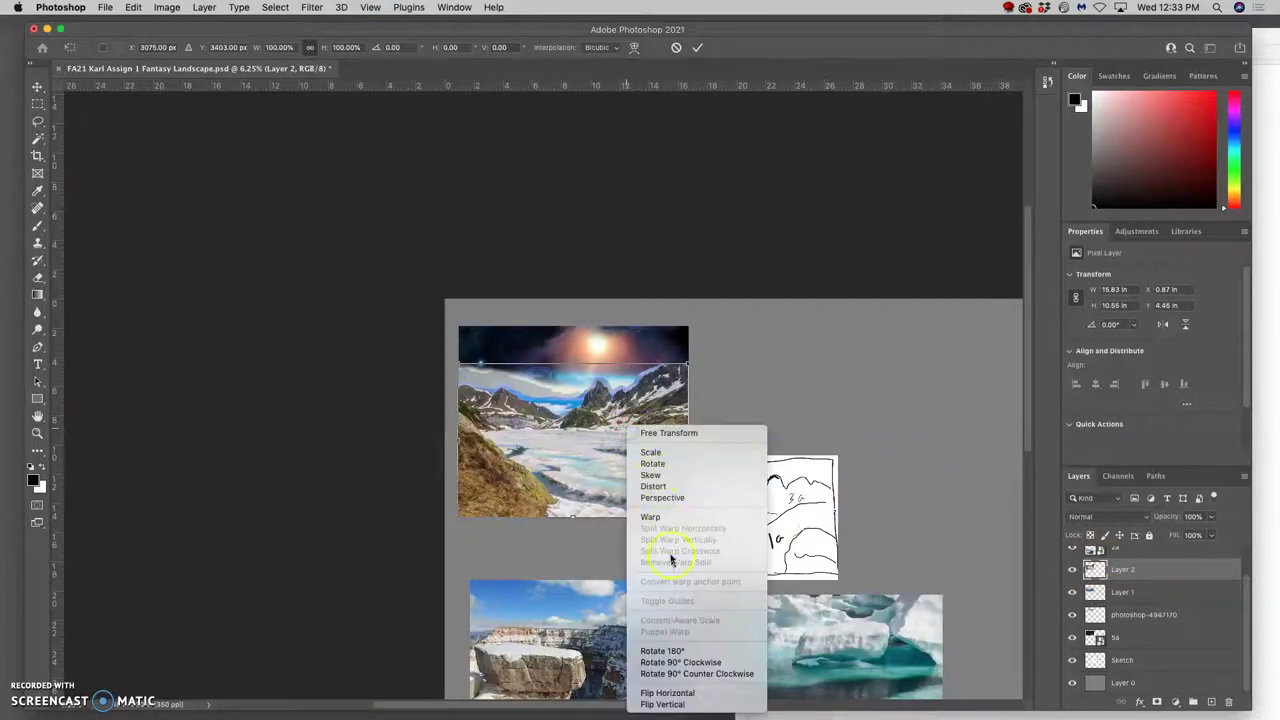
left_click(680, 692)
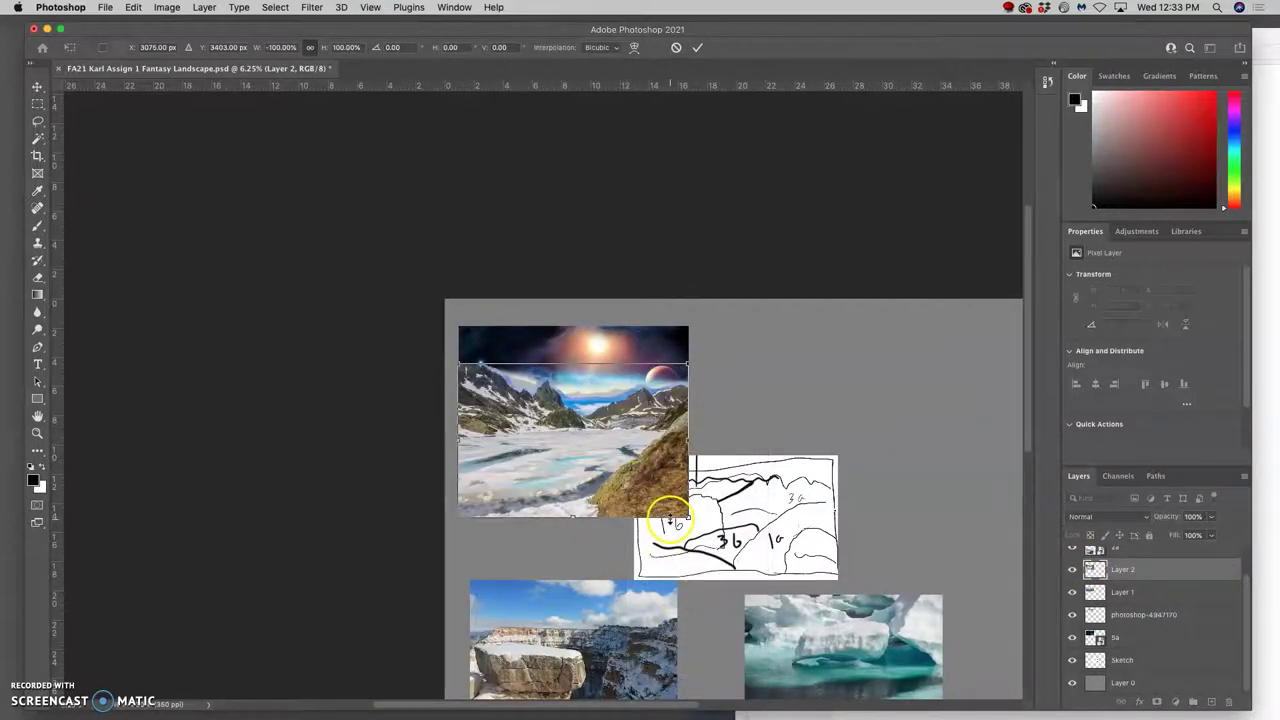
key("ctrl+plus")
key("ctrl+plus")
key("ctrl+plus")
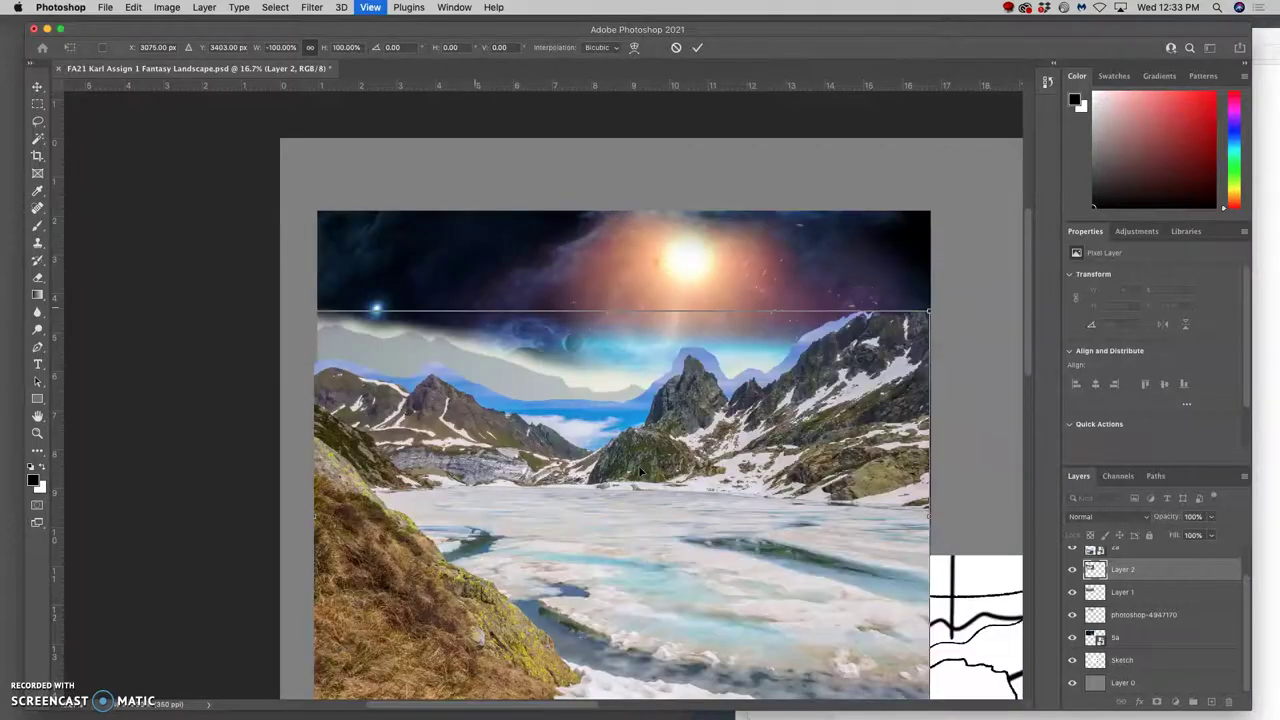
scroll(672, 425, "right", 2)
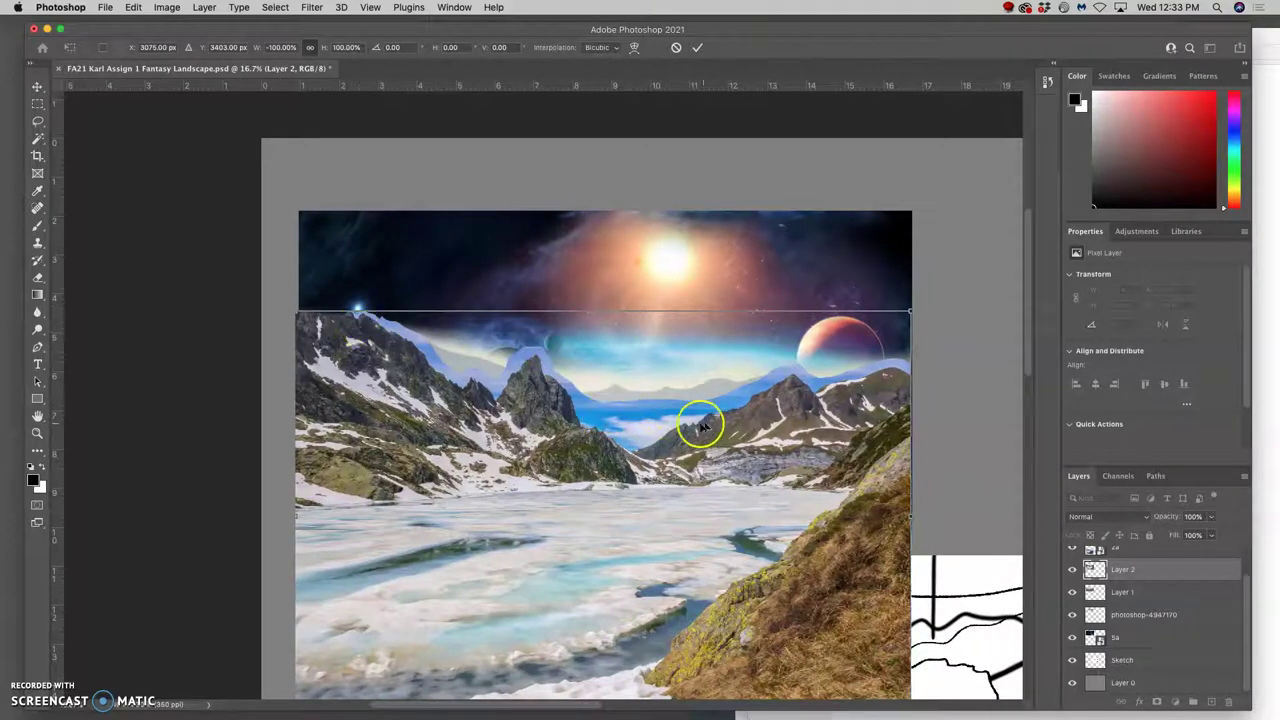
key("Return")
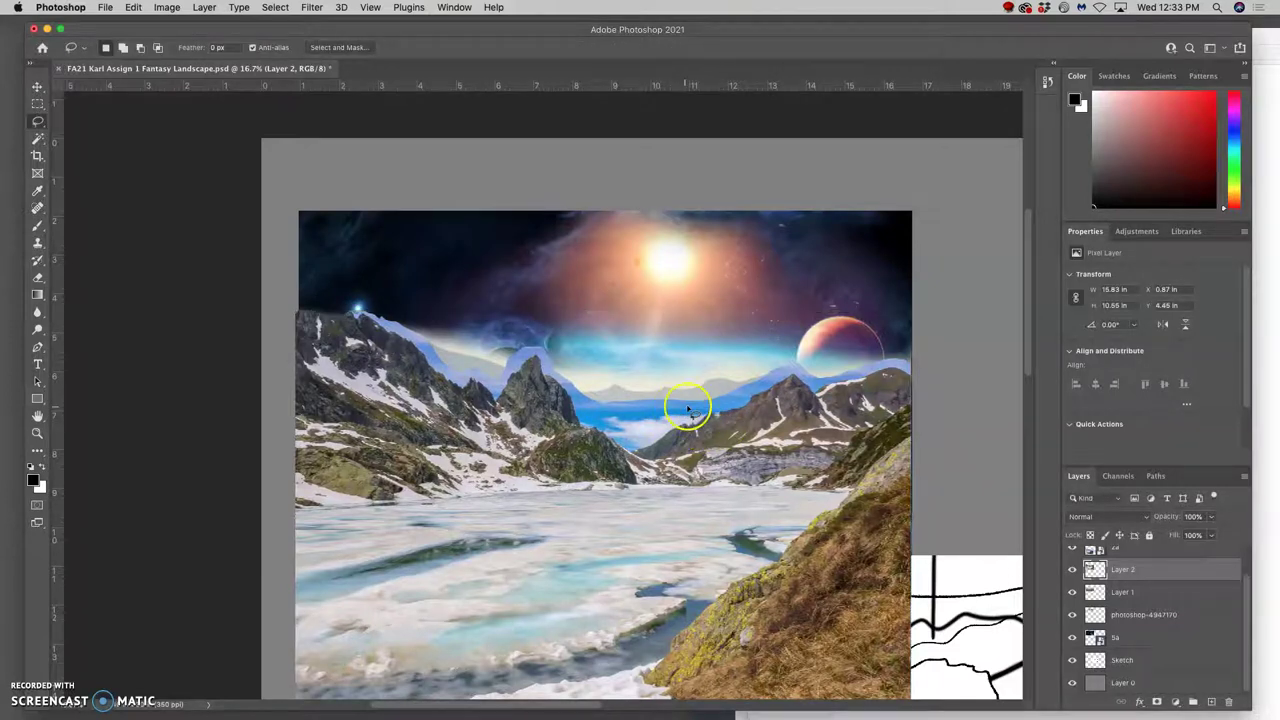
scroll(646, 390, "down", 2)
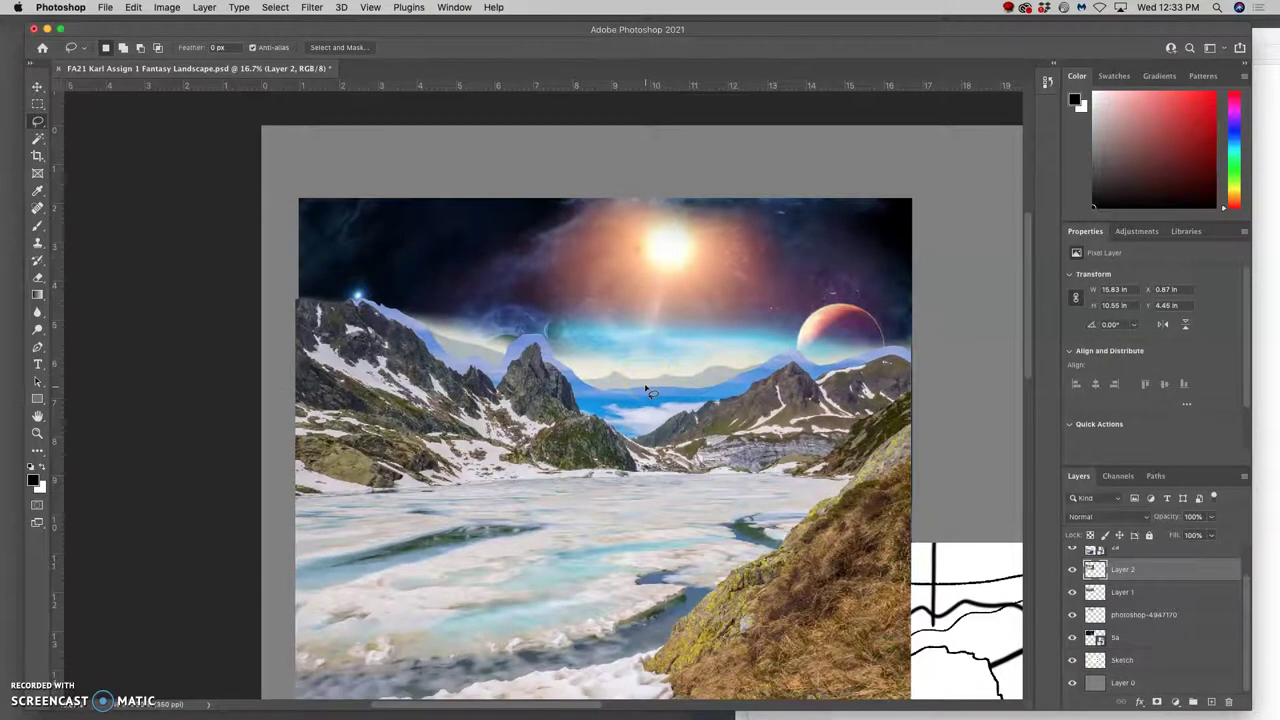
- Zoom in on the peaks and set the Eraser tool to 100% opacity
key("super+equal")
key("super+equal")
key("super+equal")
key("super+equal")
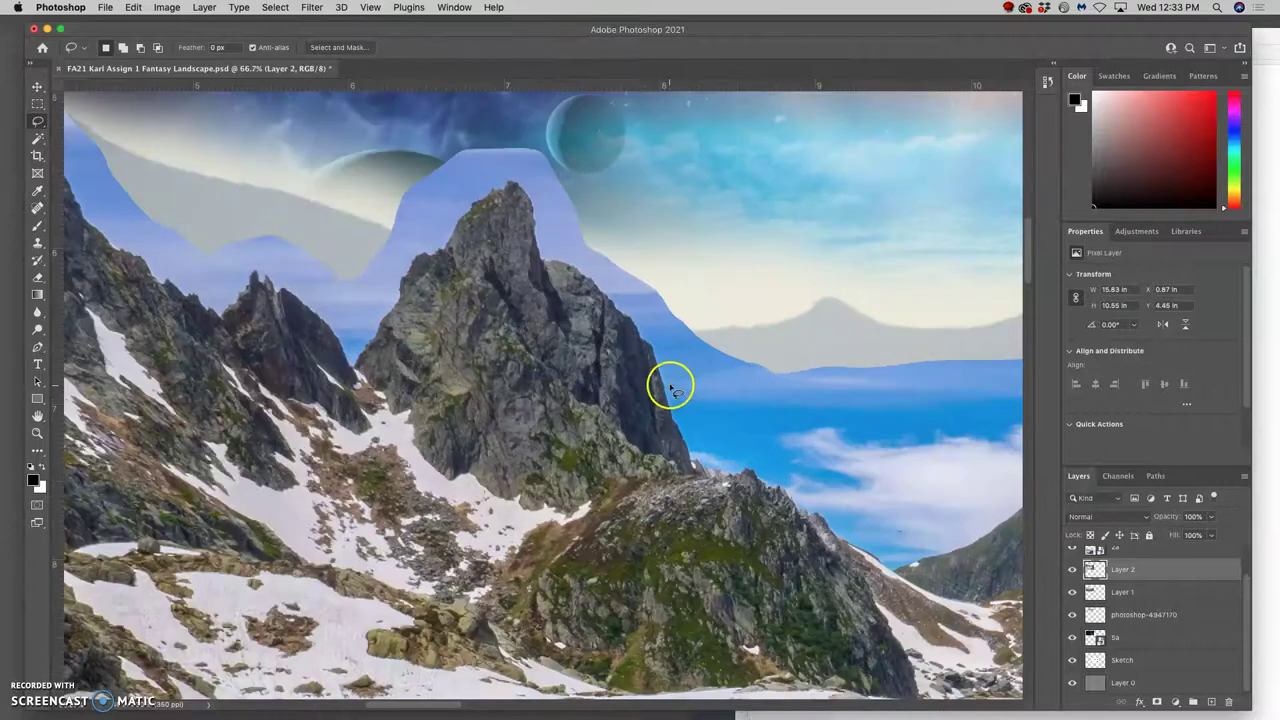
scroll(667, 385, "right", 5)
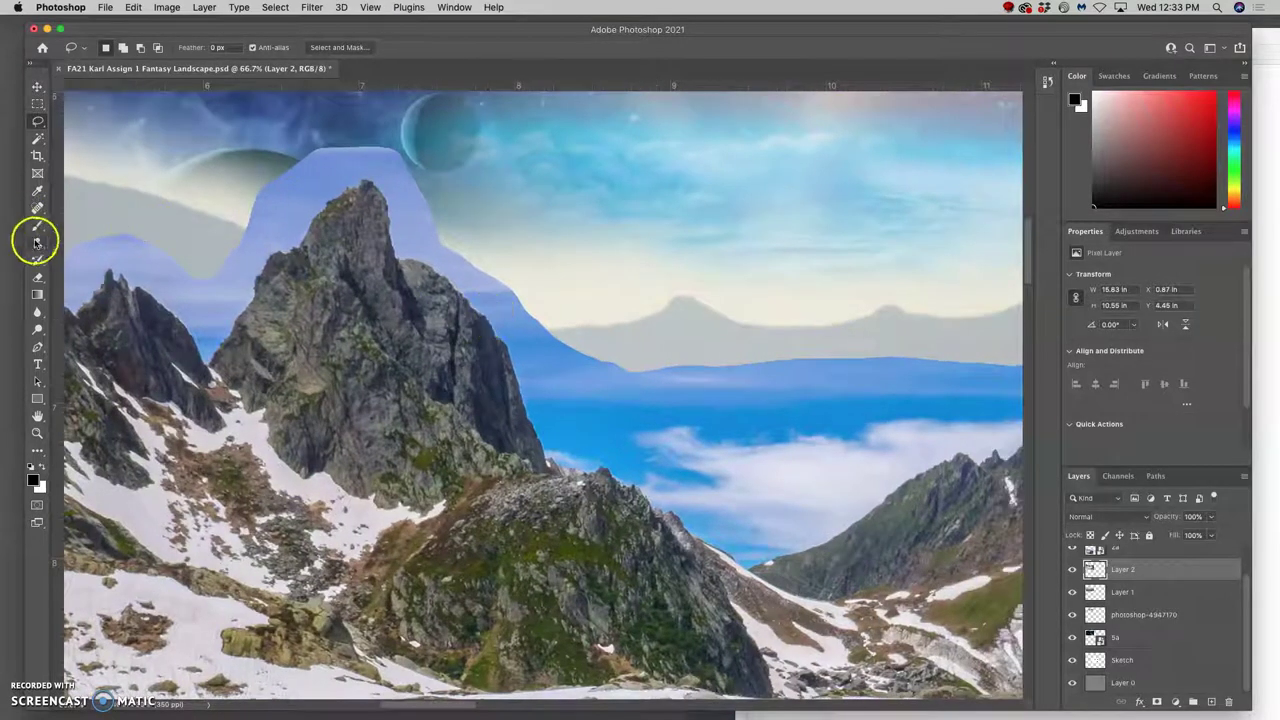
left_click(37, 277)
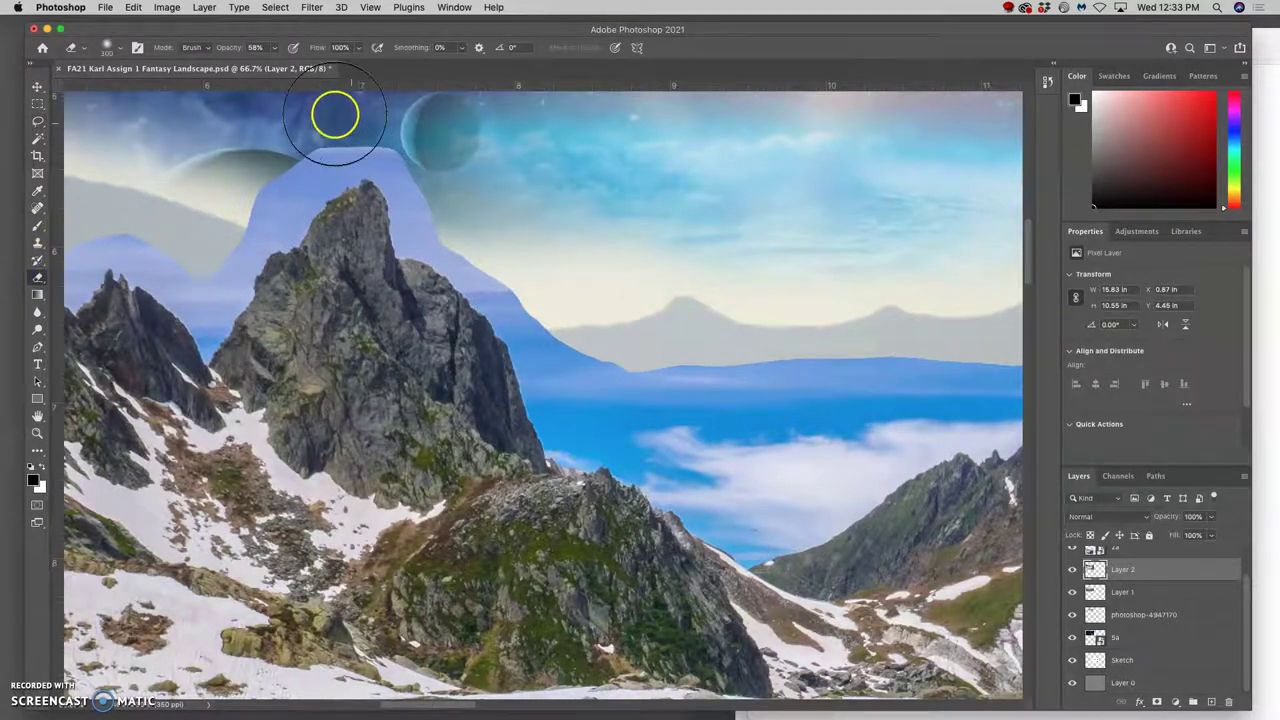
left_click(274, 48)
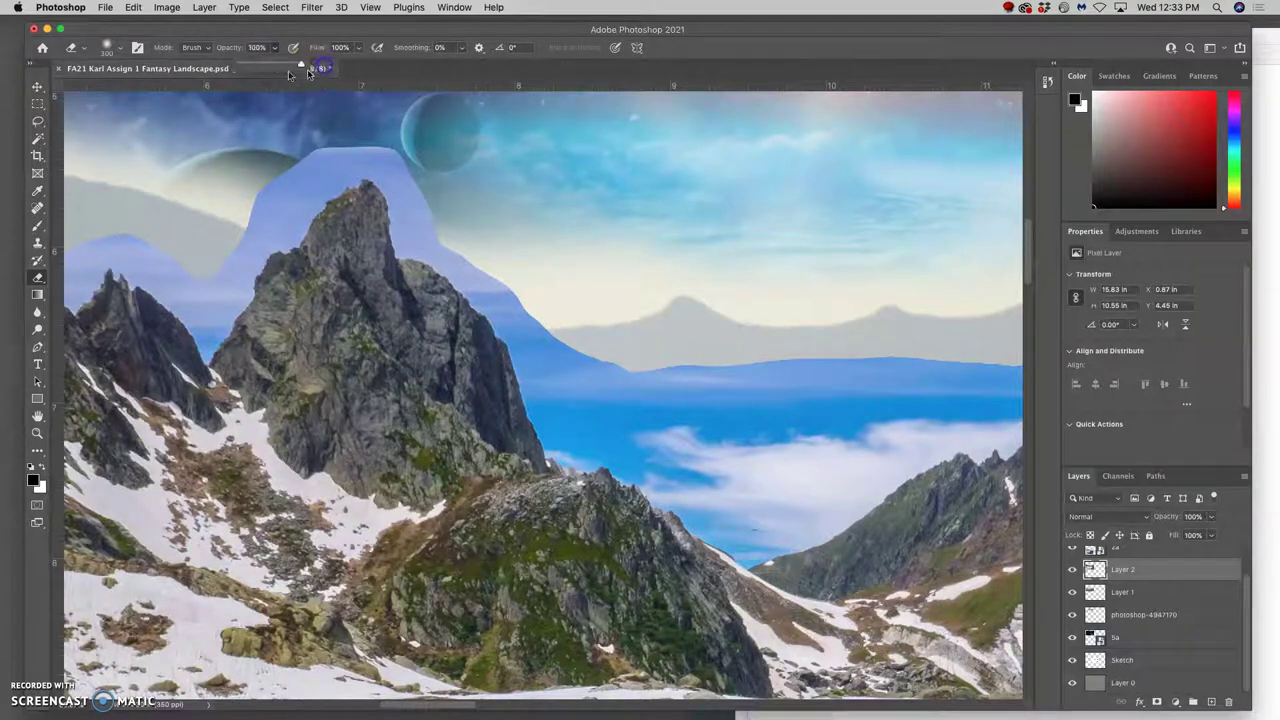
left_click(223, 46)
left_click(608, 271)
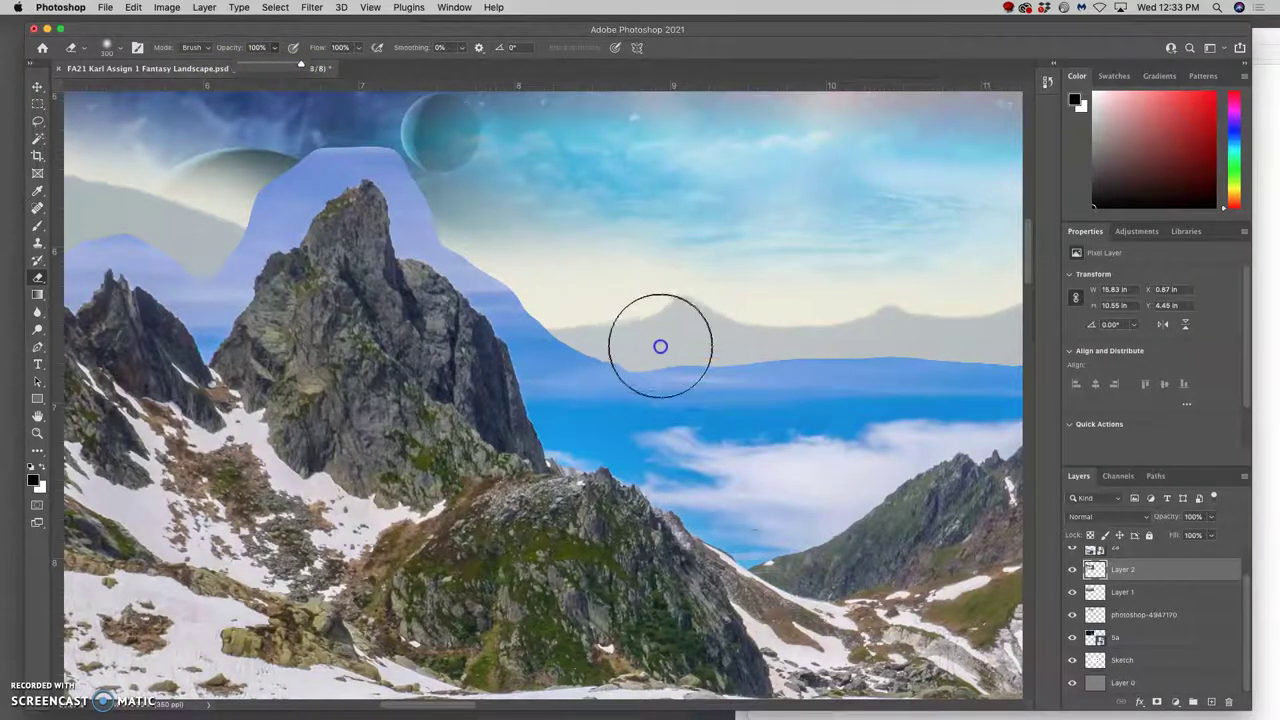
- Erase along the grey mountain silhouette band so it fades into the sky
left_click_drag(666, 349, 764, 361)
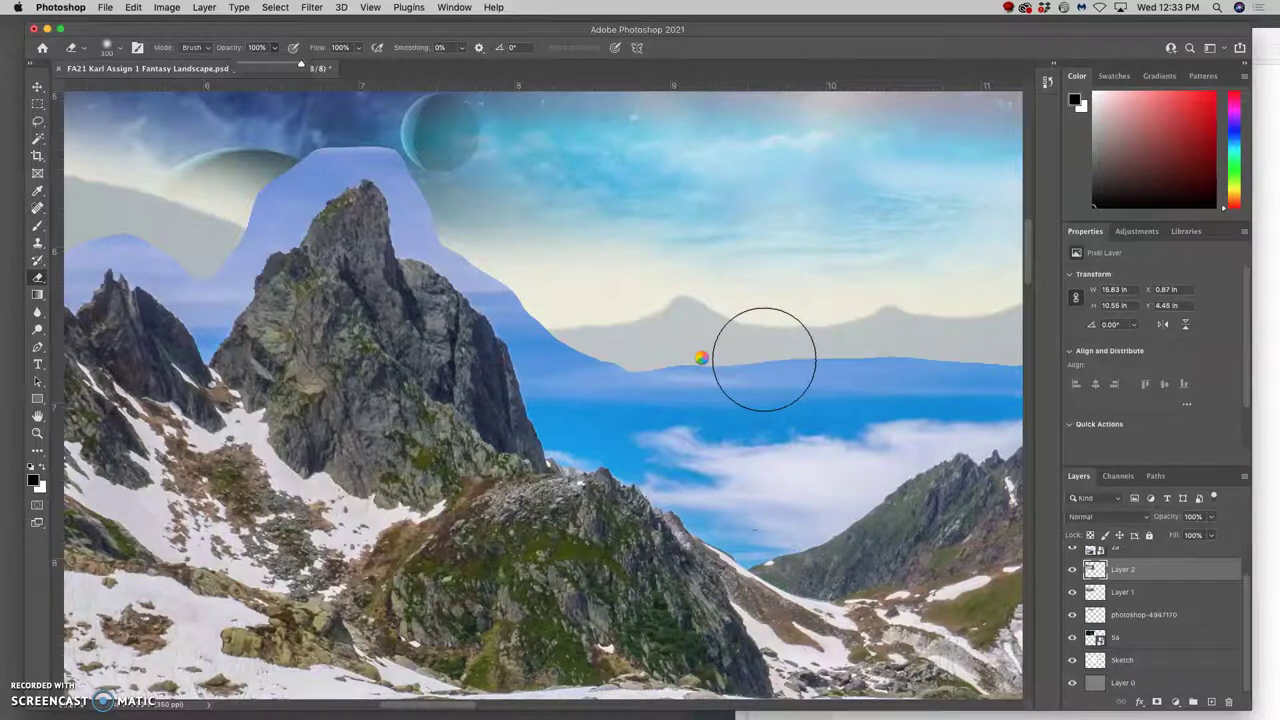
mouse_move(663, 423)
left_mouse_down()
mouse_move(723, 365)
mouse_move(786, 354)
left_mouse_up()
key("super+minus")
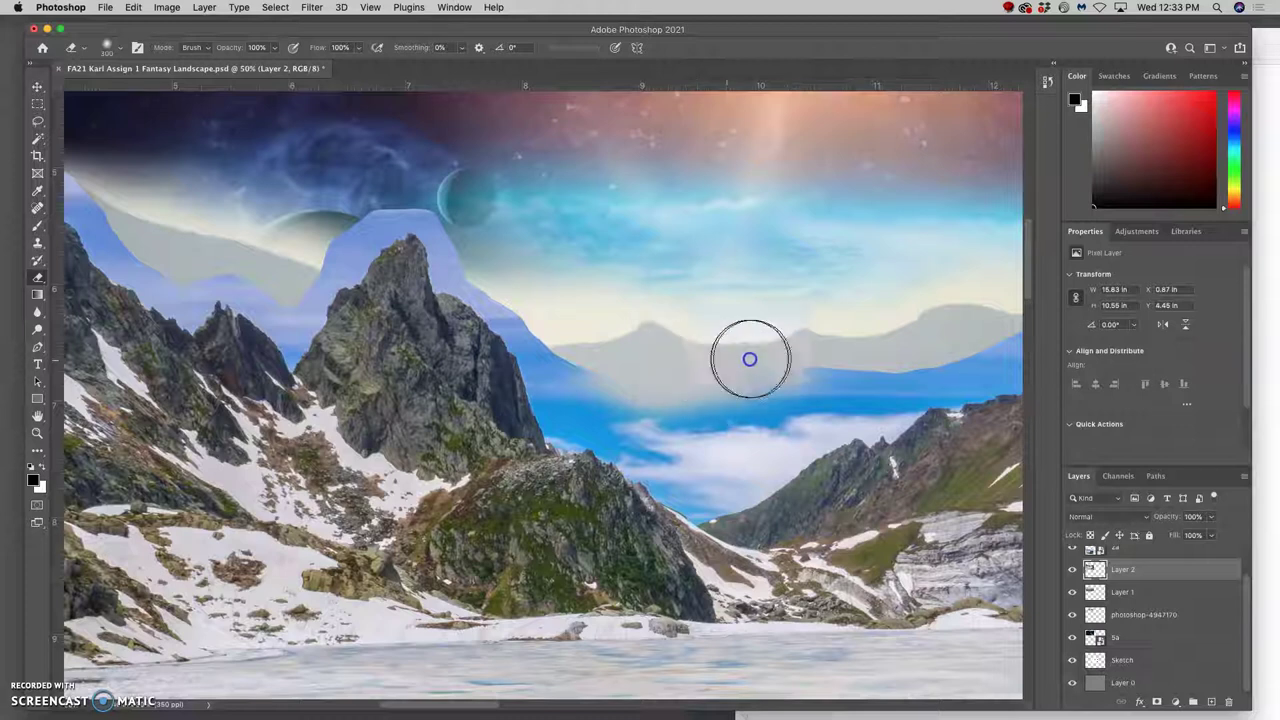
left_click_drag(827, 356, 766, 366)
scroll(766, 366, "right", 10)
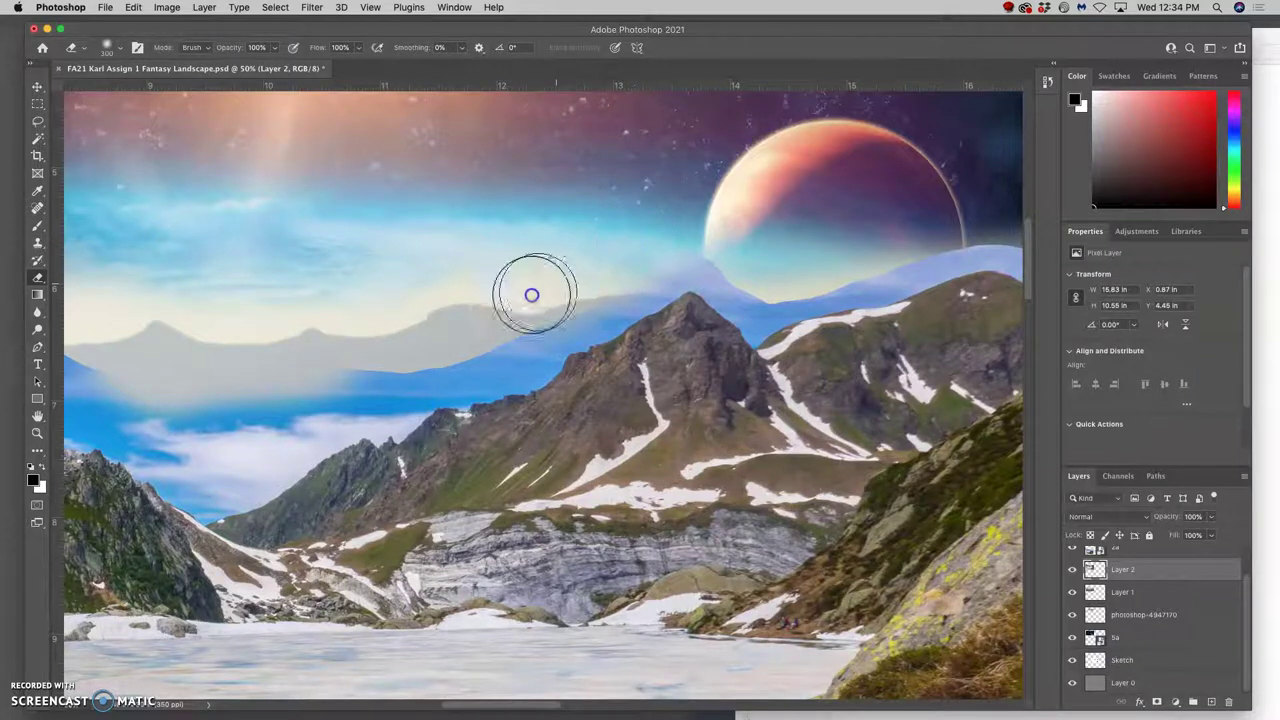
left_click(526, 298)
scroll(510, 292, "left", 3)
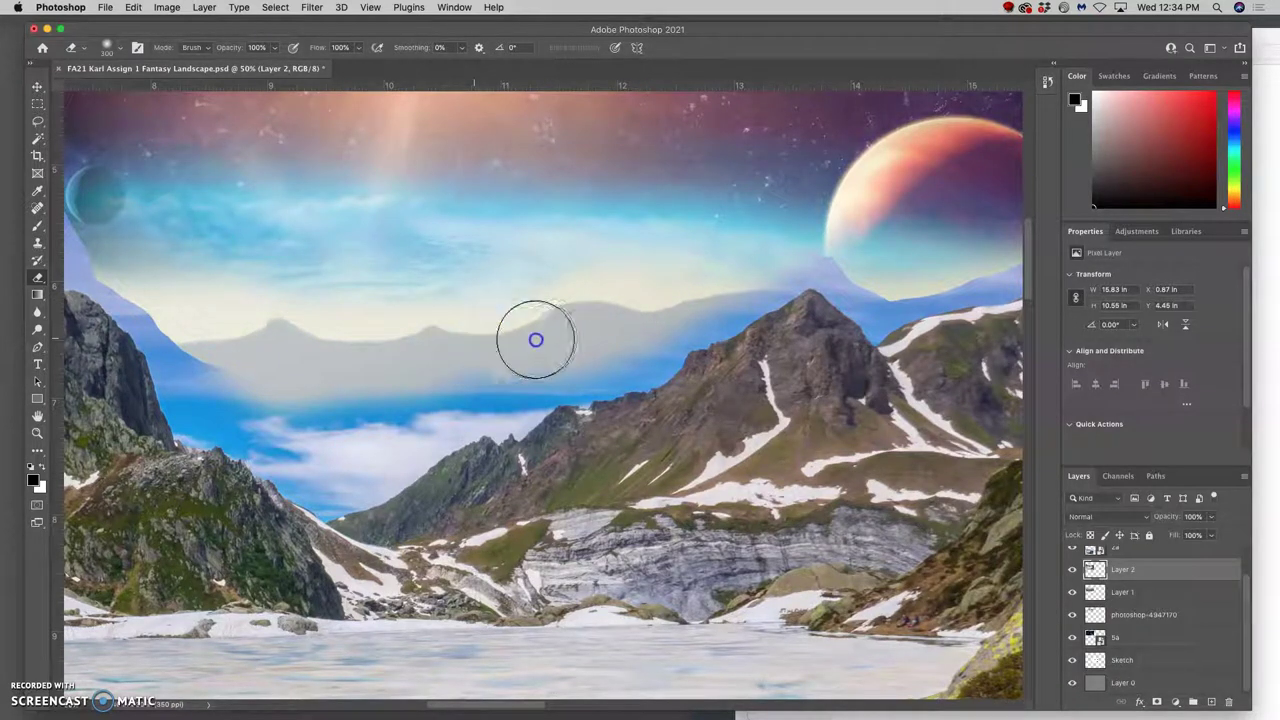
scroll(600, 285, "right", 10)
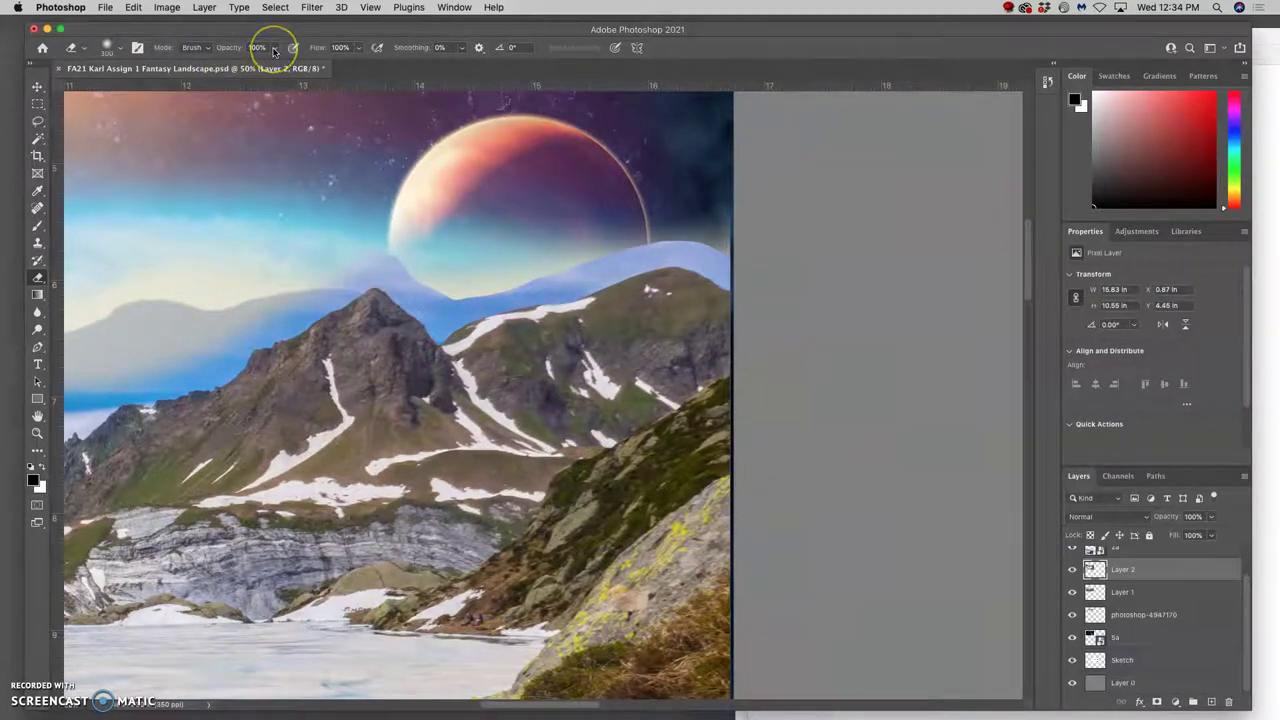
- Set the eraser size to 97 px and erase haze below the planet and along the peak's right slope
left_click(120, 50)
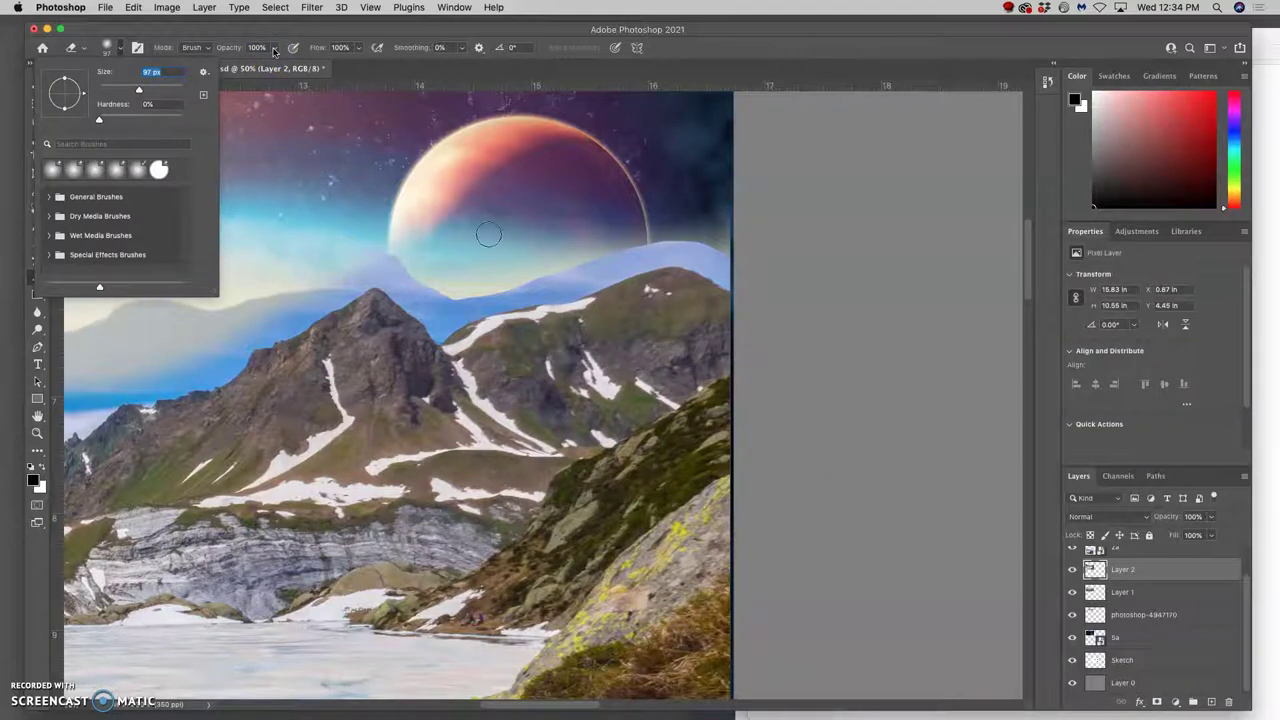
key("Return")
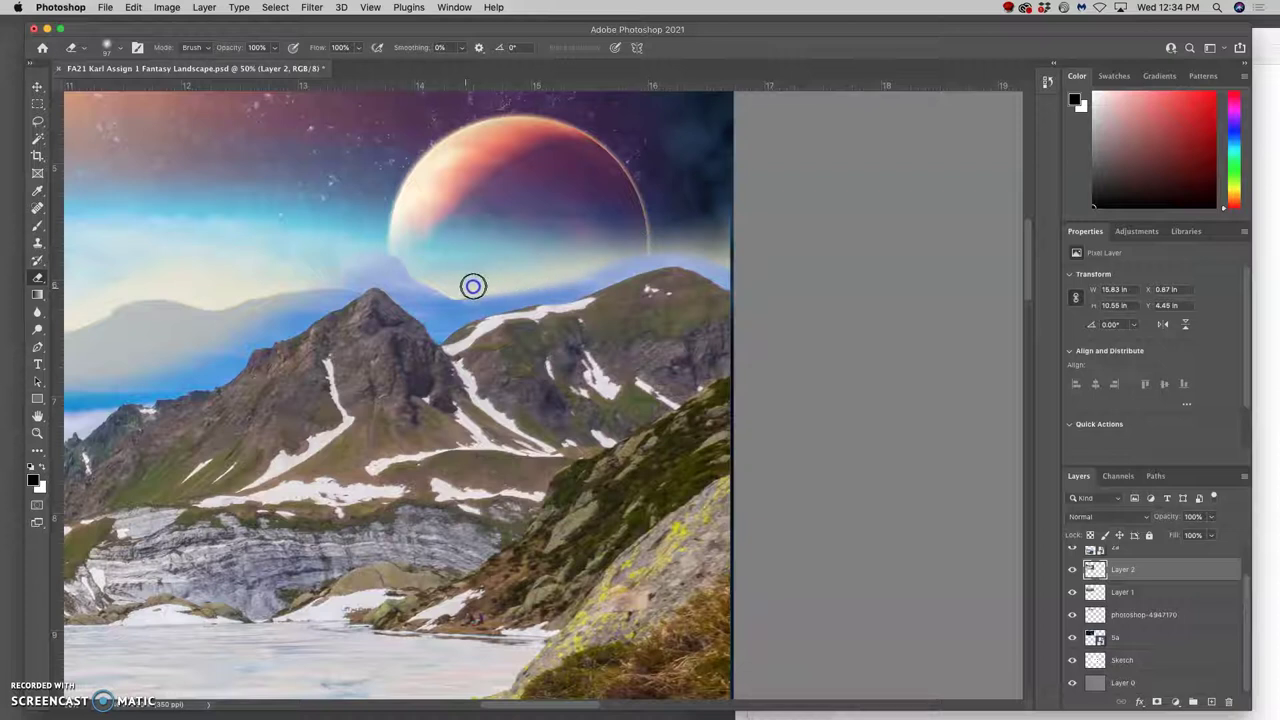
mouse_move(467, 291)
left_mouse_down()
mouse_move(514, 277)
mouse_move(466, 291)
mouse_move(361, 247)
left_mouse_up()
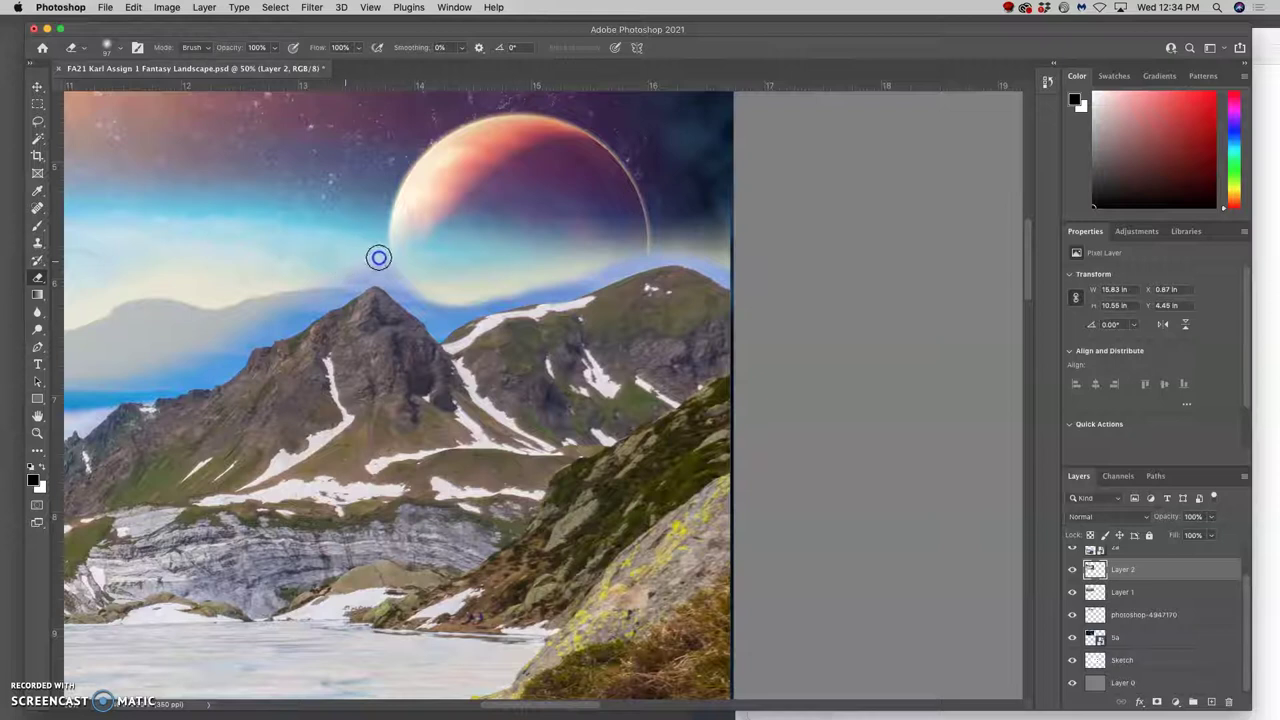
scroll(357, 269, "left", 10)
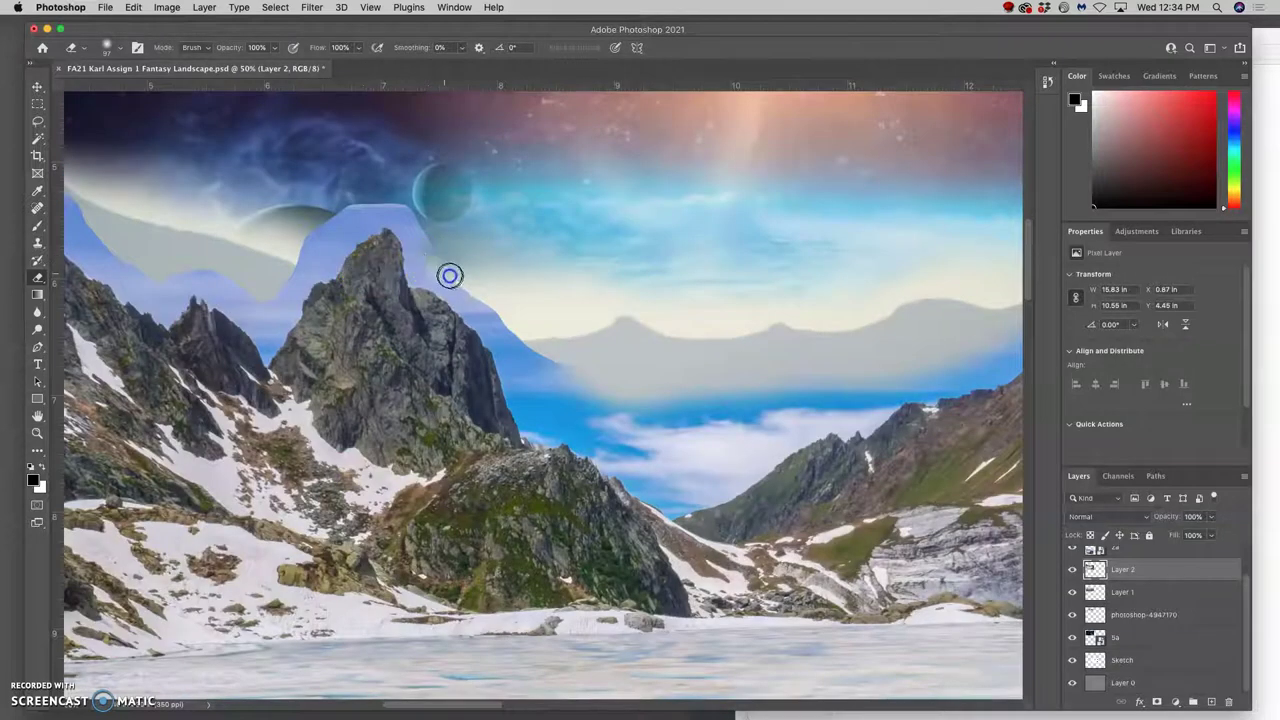
mouse_move(449, 276)
left_mouse_down()
mouse_move(491, 300)
mouse_move(534, 354)
mouse_move(584, 379)
left_mouse_up()
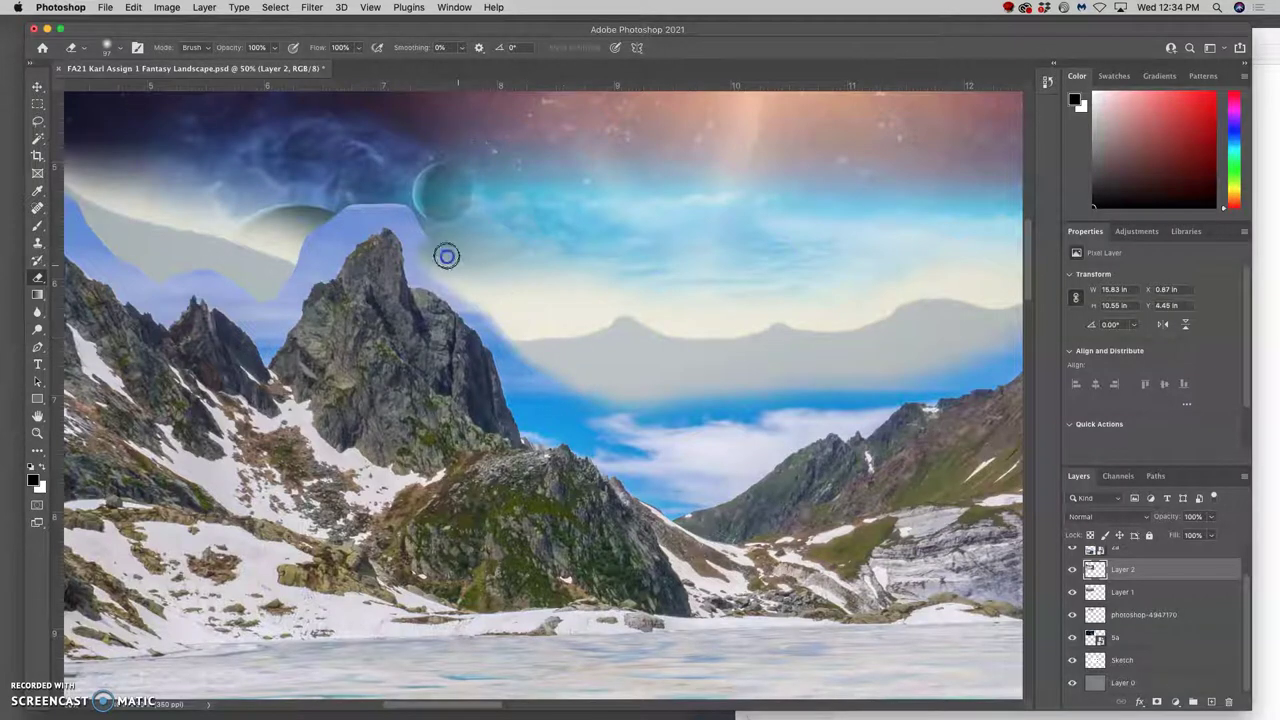
- Erase the blue haze along the left ridgeline near the planet
left_click_drag(410, 216, 353, 206)
left_click_drag(298, 247, 337, 211)
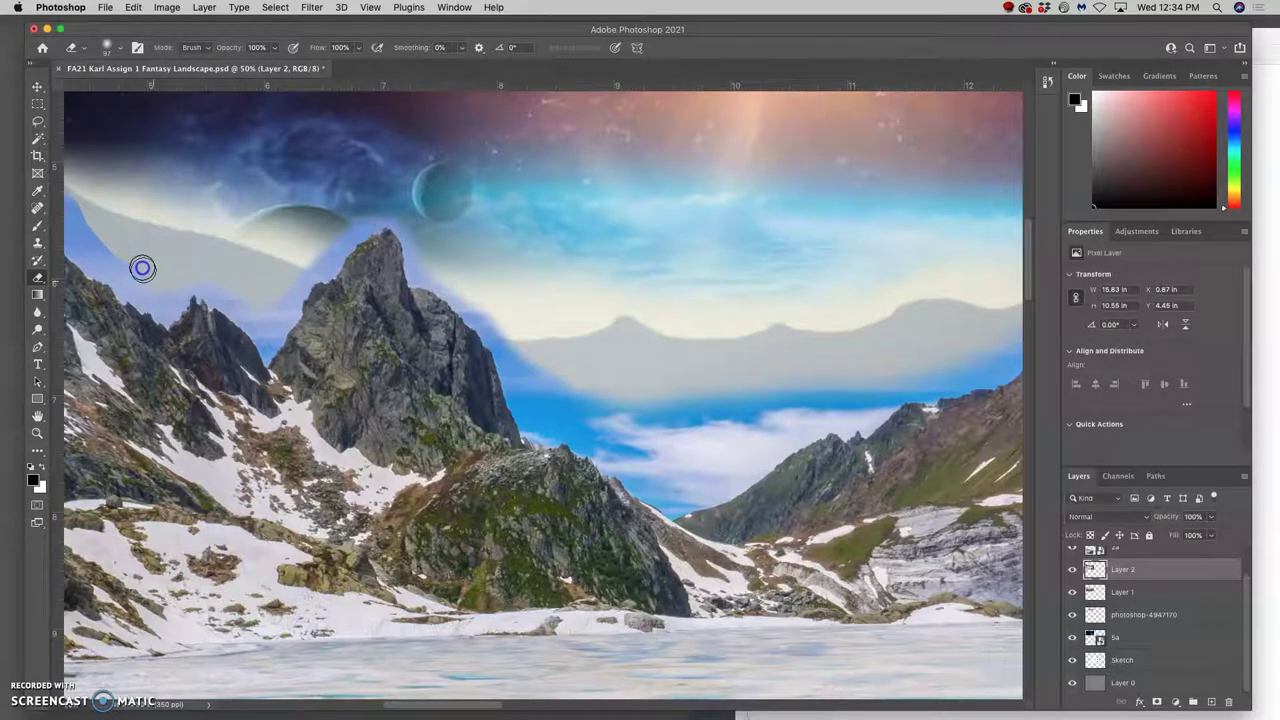
scroll(166, 251, "left", 10)
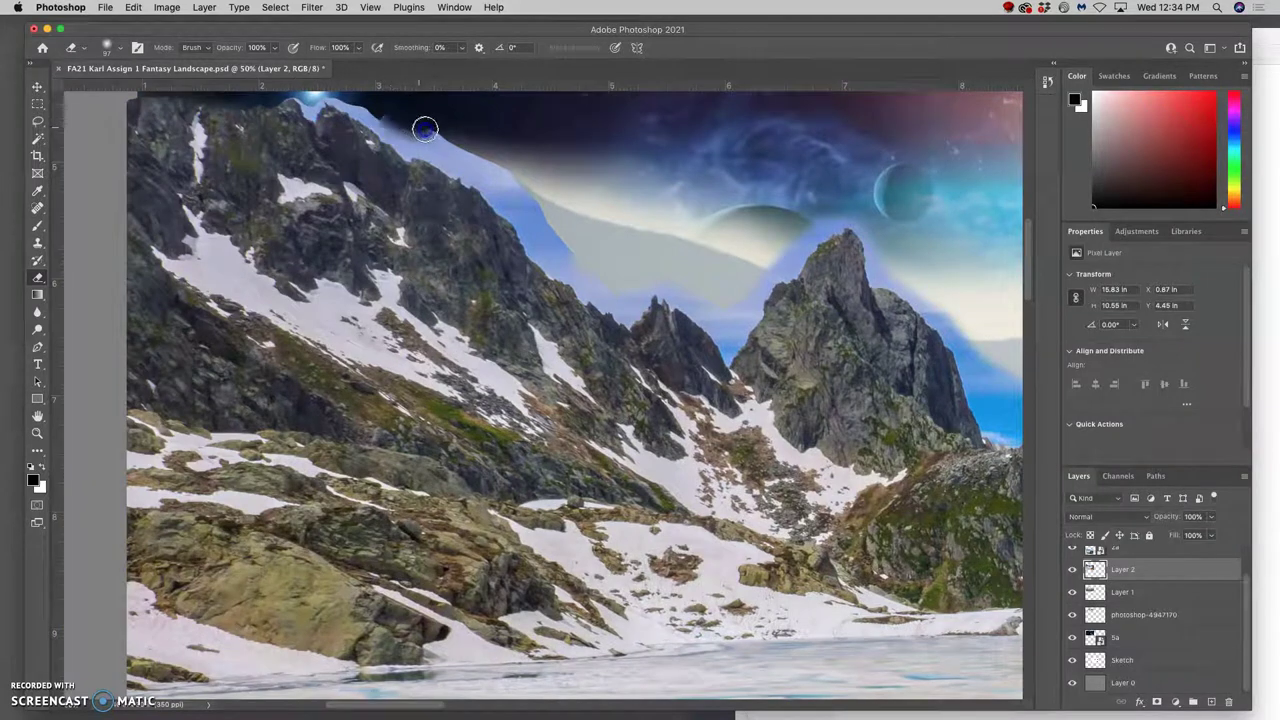
left_click_drag(528, 197, 568, 242)
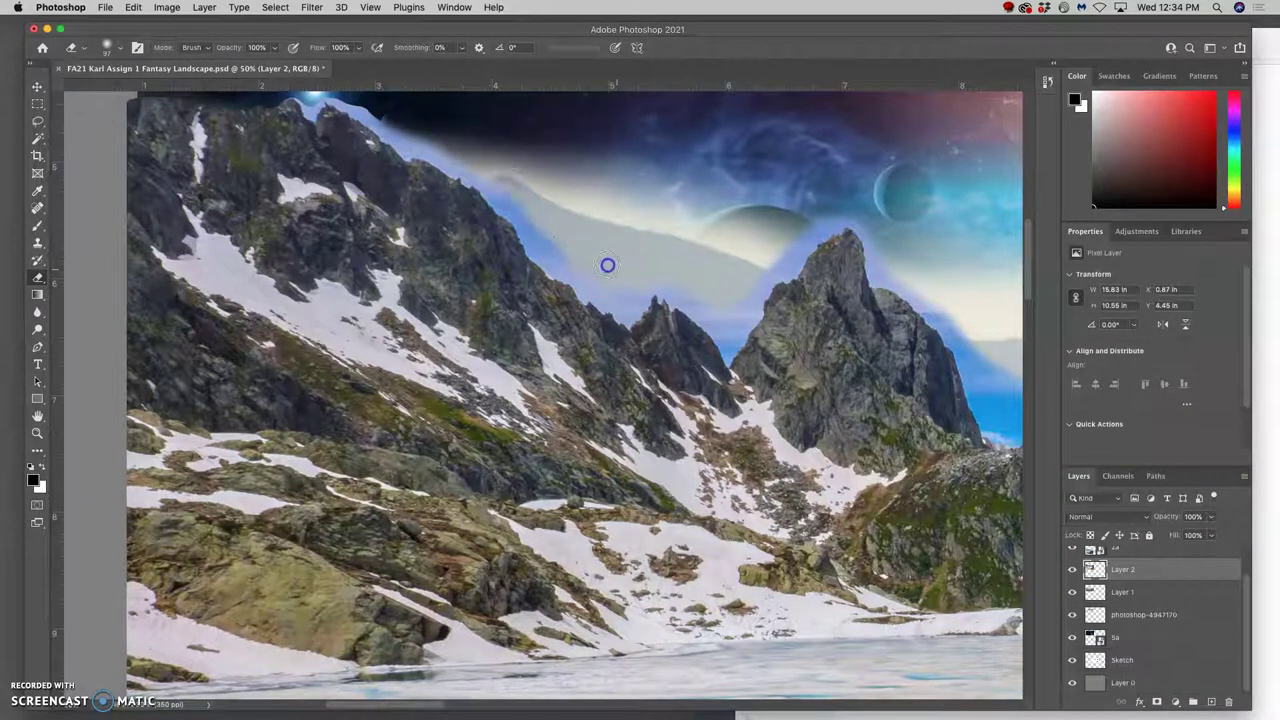
scroll(499, 178, "left", 5)
scroll(499, 178, "up", 5)
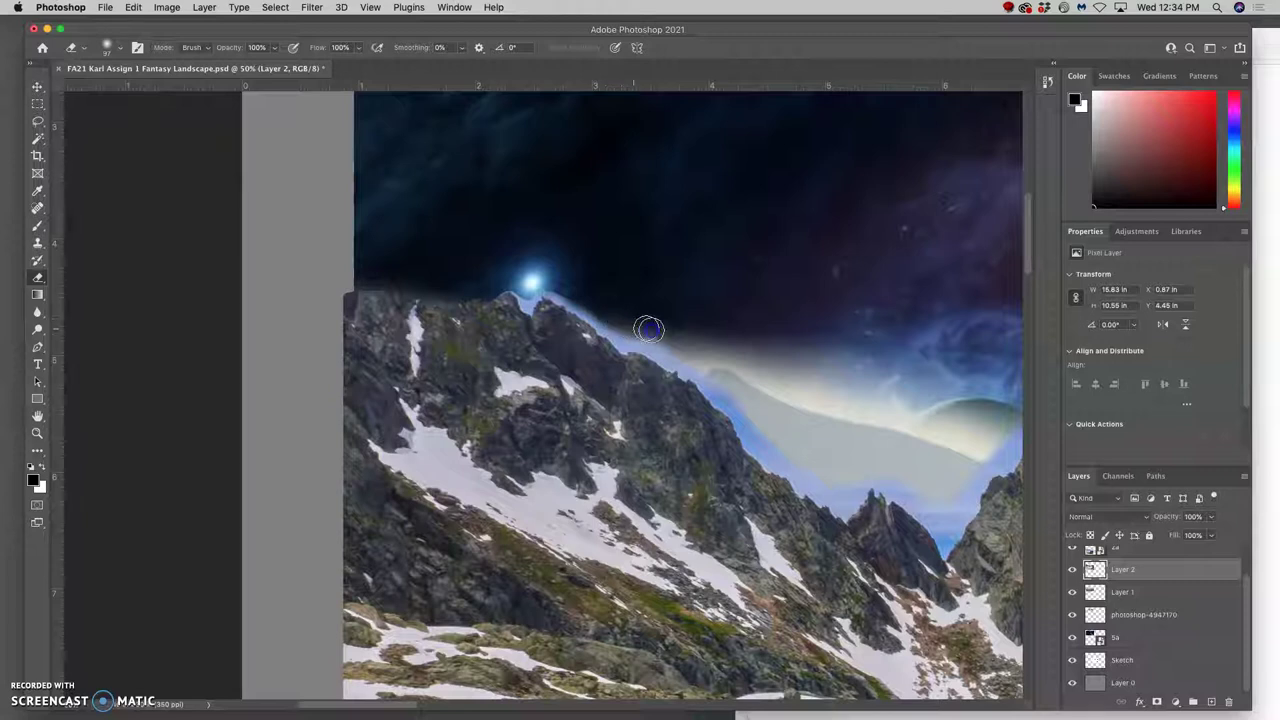
scroll(685, 306, "right", 1)
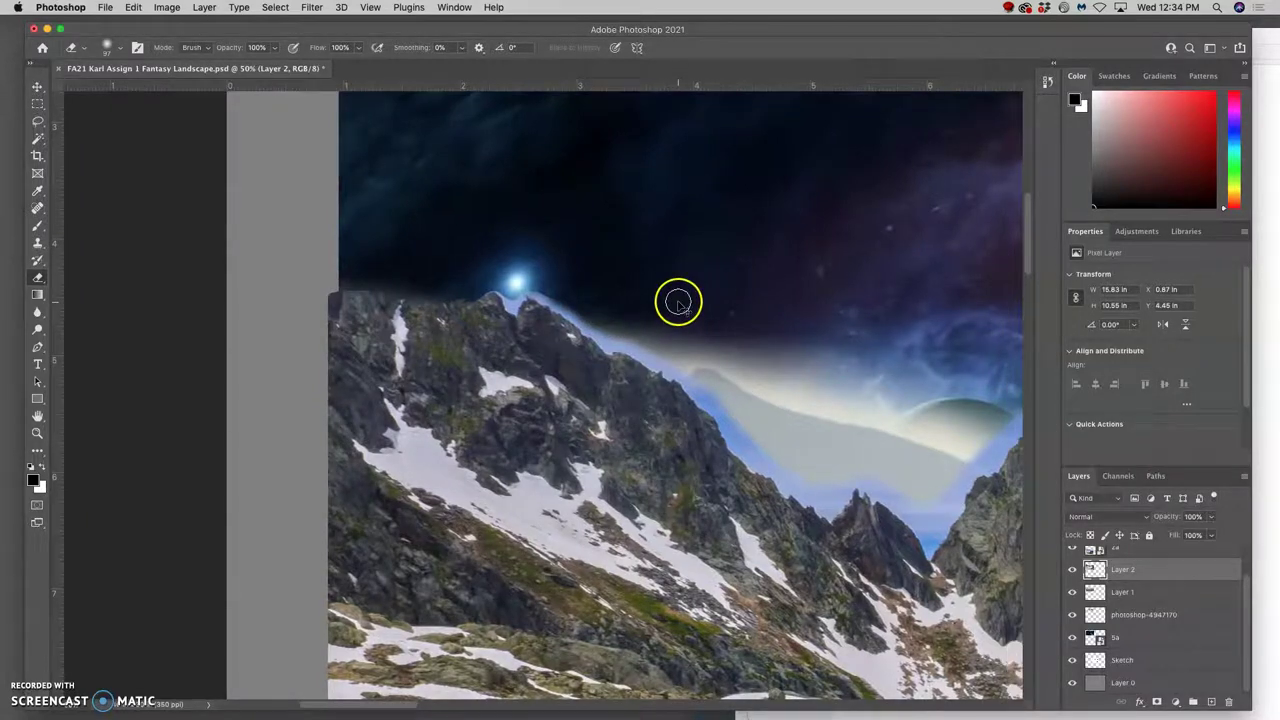
scroll(678, 302, "down", 3)
scroll(680, 302, "right", 10)
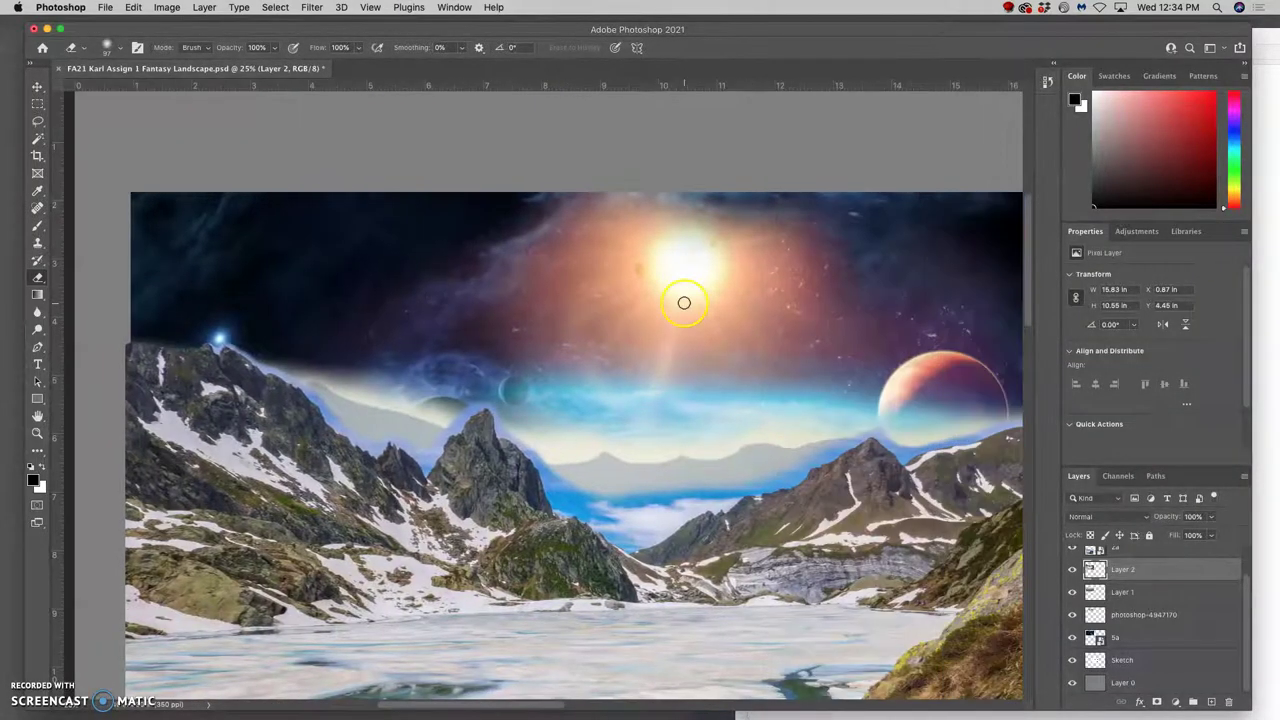
scroll(684, 302, "right", 2)
scroll(683, 300, "down", 1)
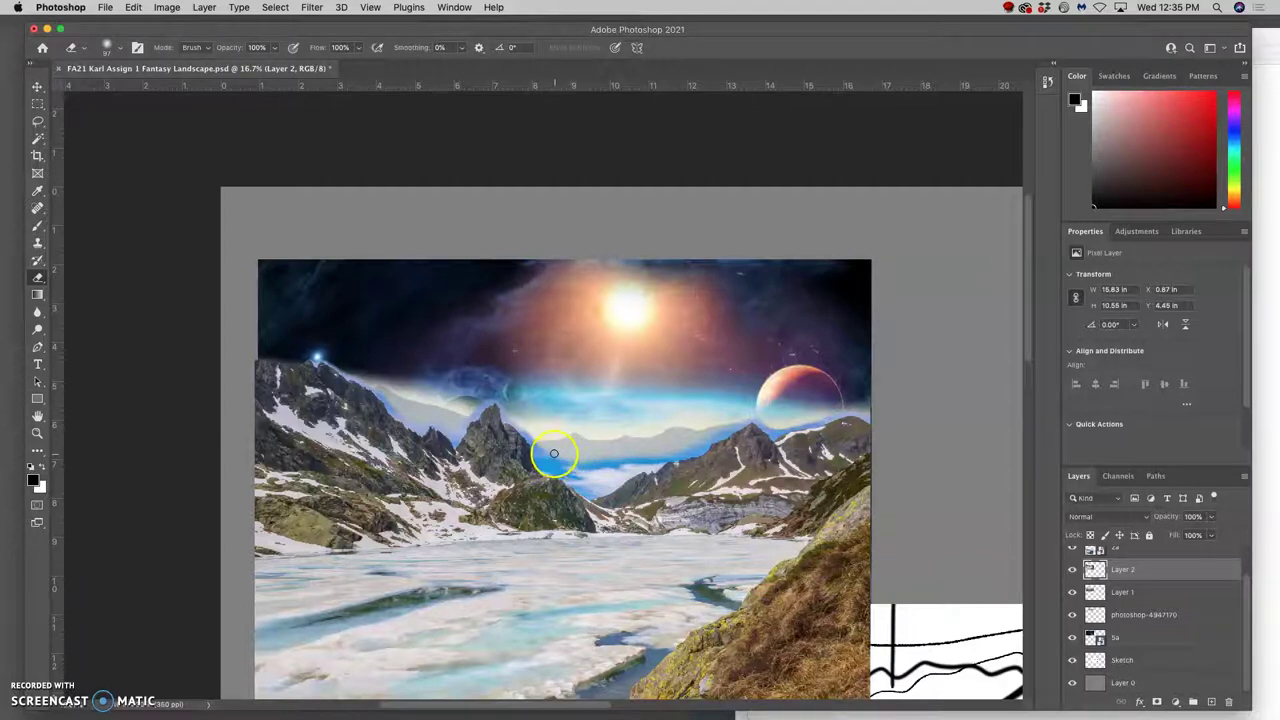
scroll(541, 449, "down", 3)
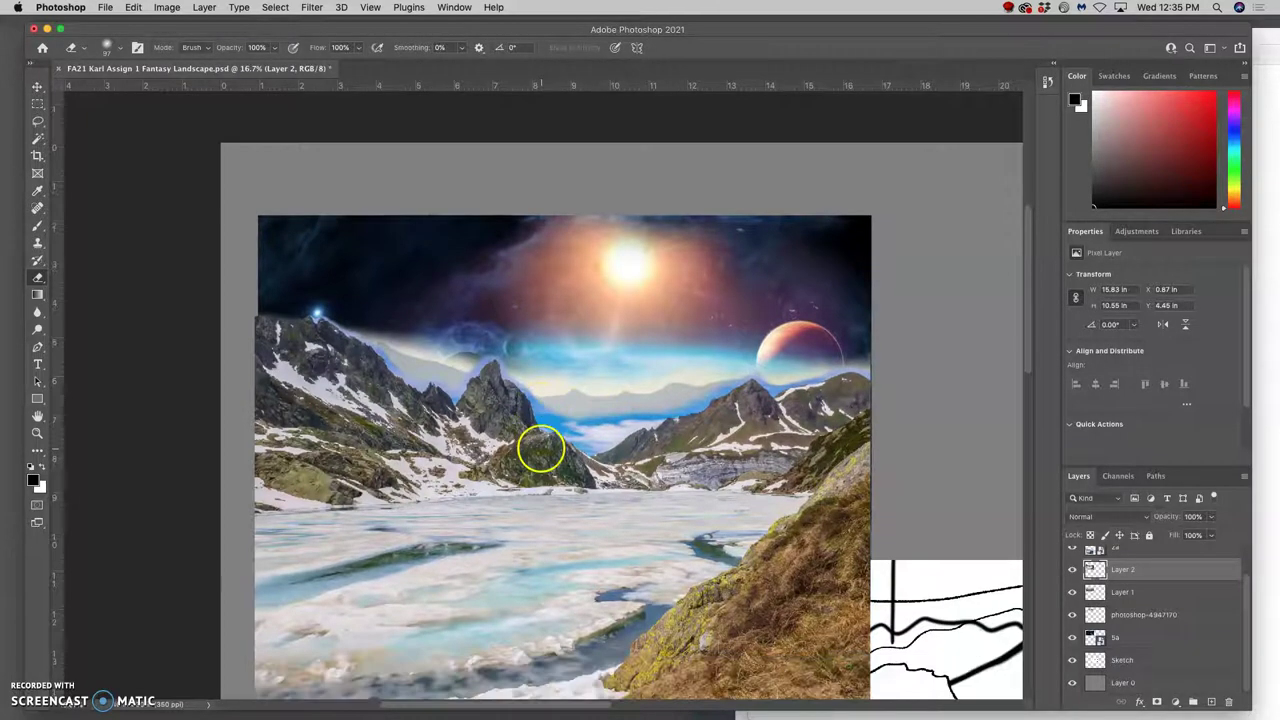
scroll(560, 448, "right", 10)
scroll(585, 447, "up", 1)
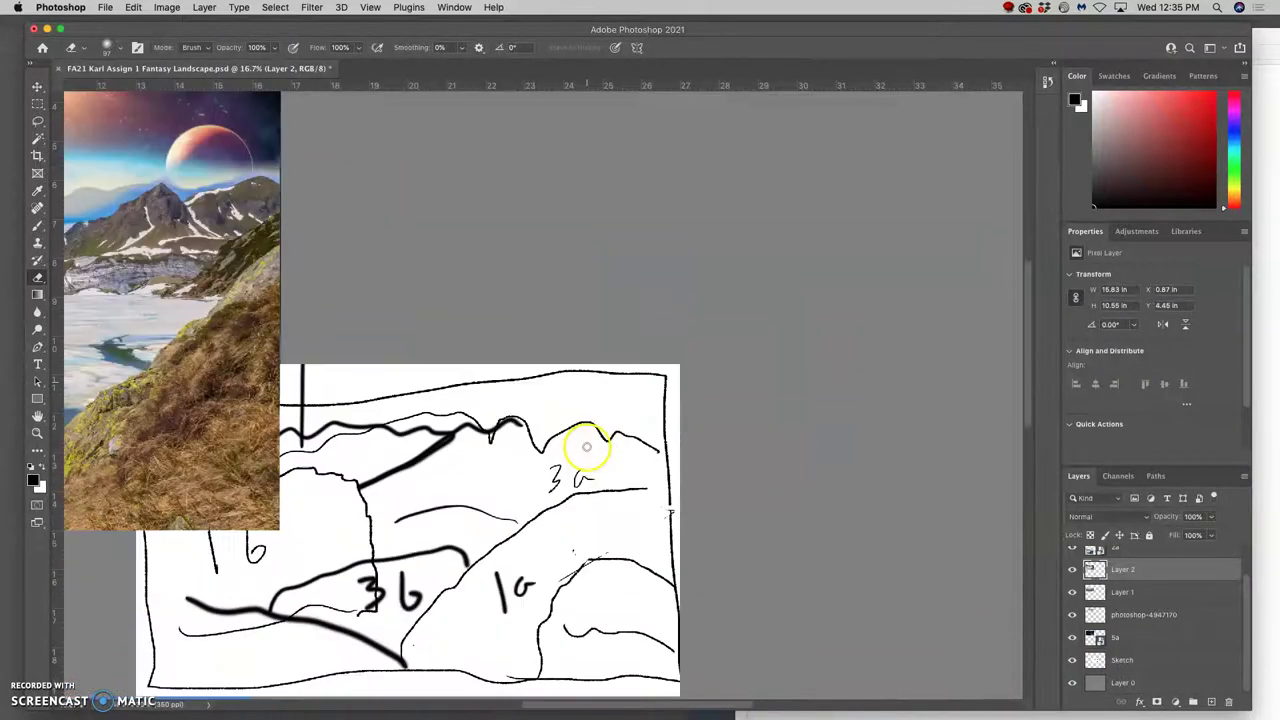
scroll(580, 446, "down", 3)
scroll(569, 440, "left", 3)
scroll(610, 335, "up", 10)
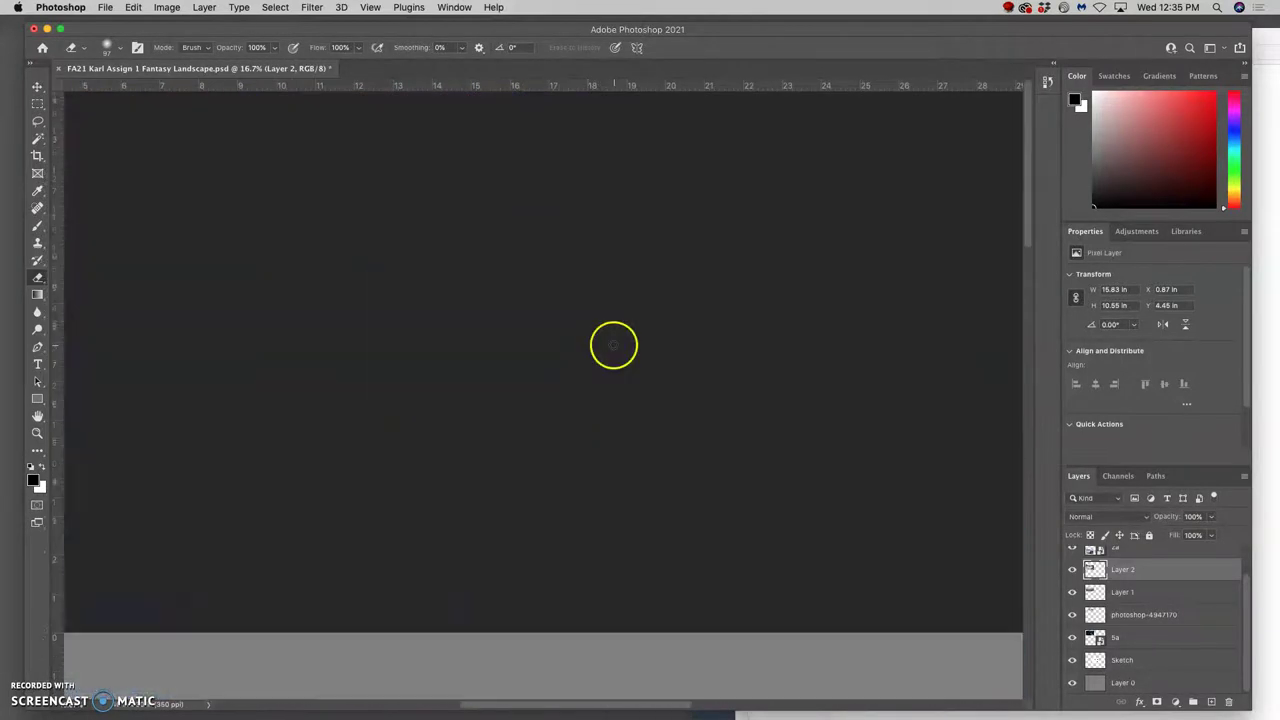
scroll(607, 345, "down", 5)
scroll(534, 397, "left", 6)
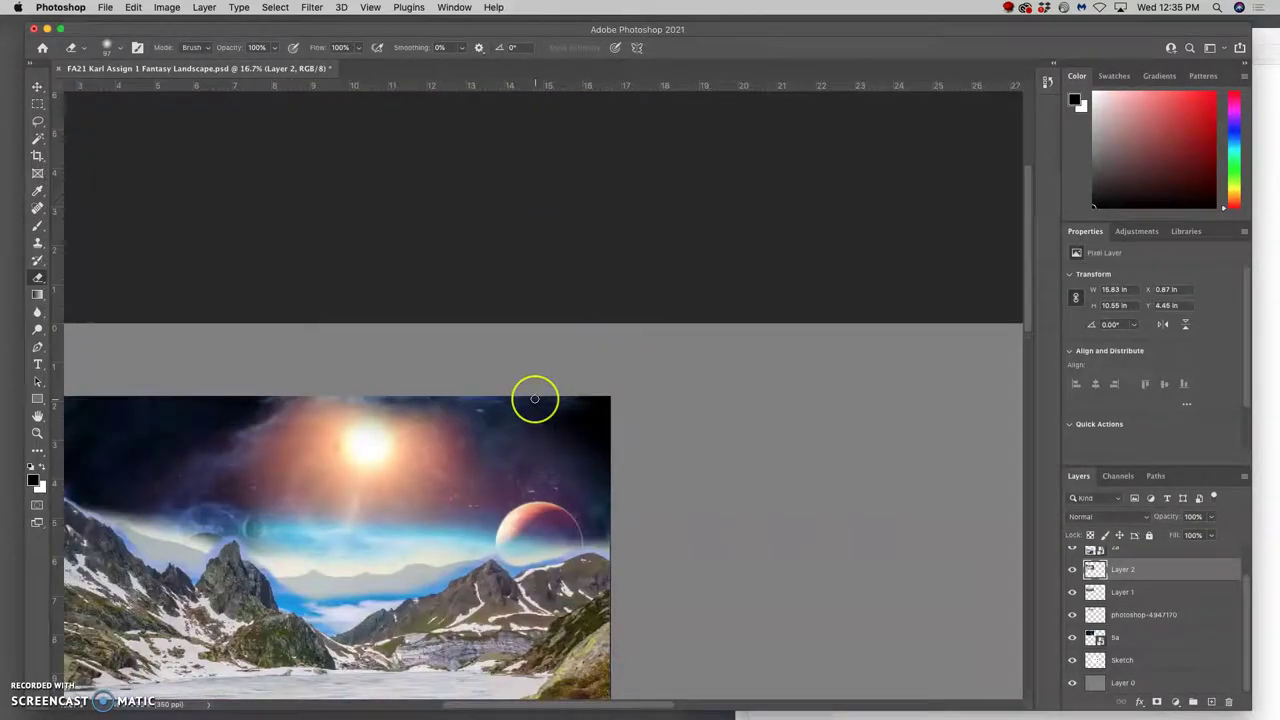
scroll(517, 398, "down", 5)
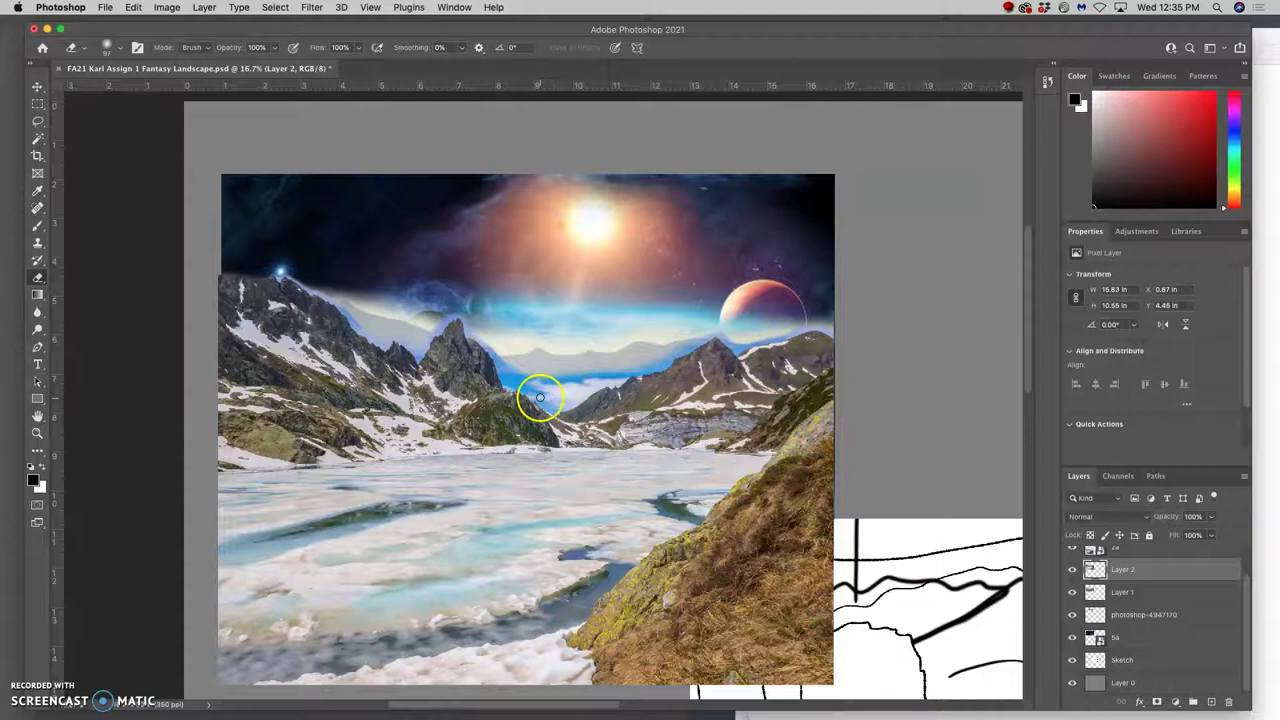
scroll(543, 401, "down", 2)
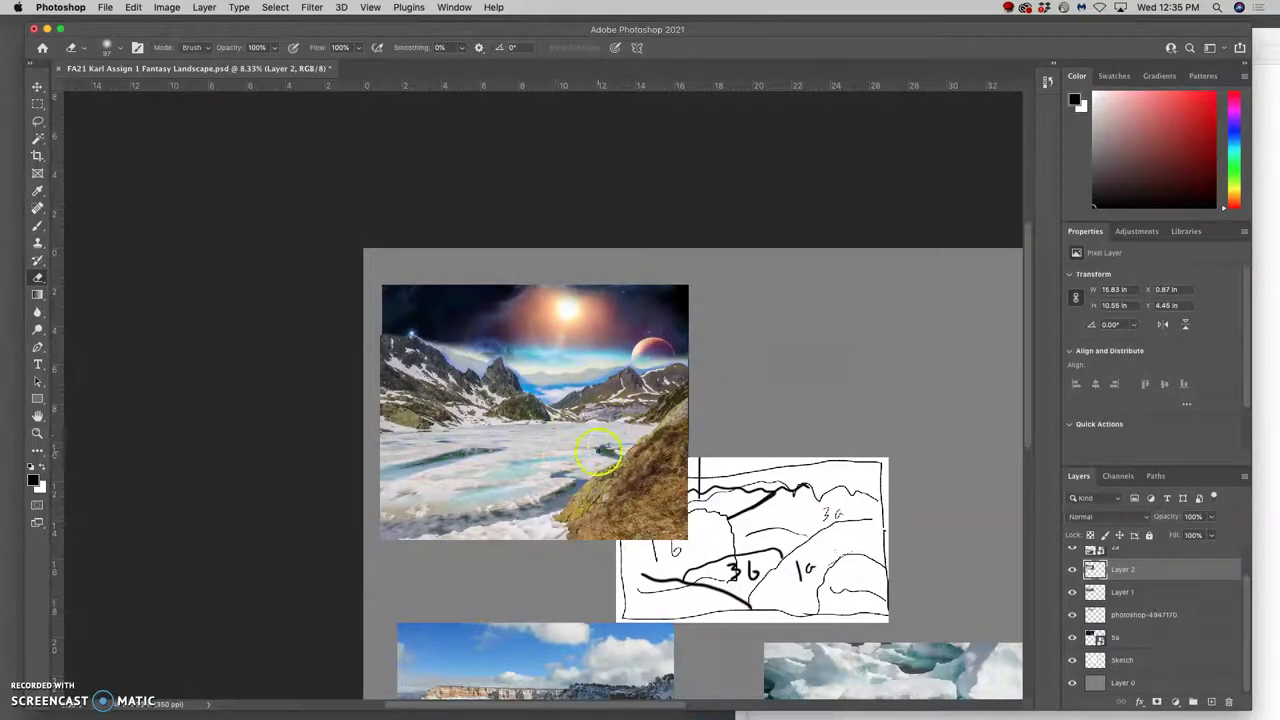
scroll(620, 452, "down", 1)
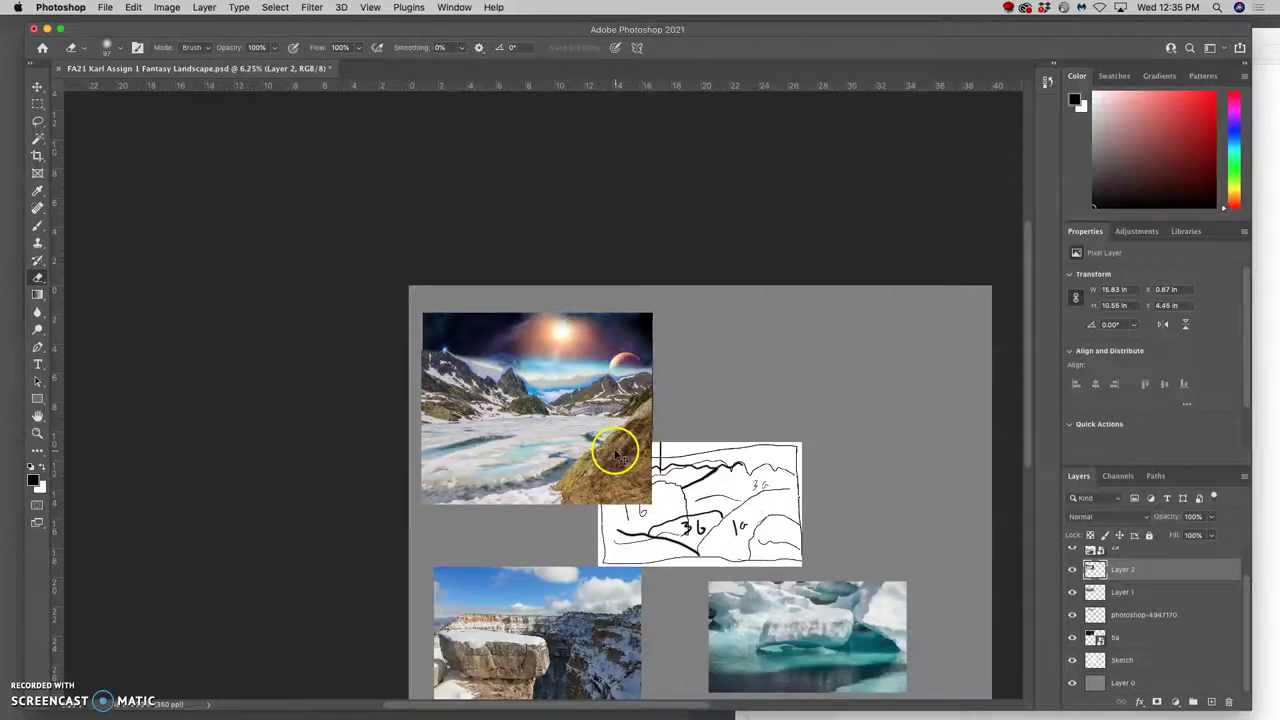
scroll(617, 449, "down", 1)
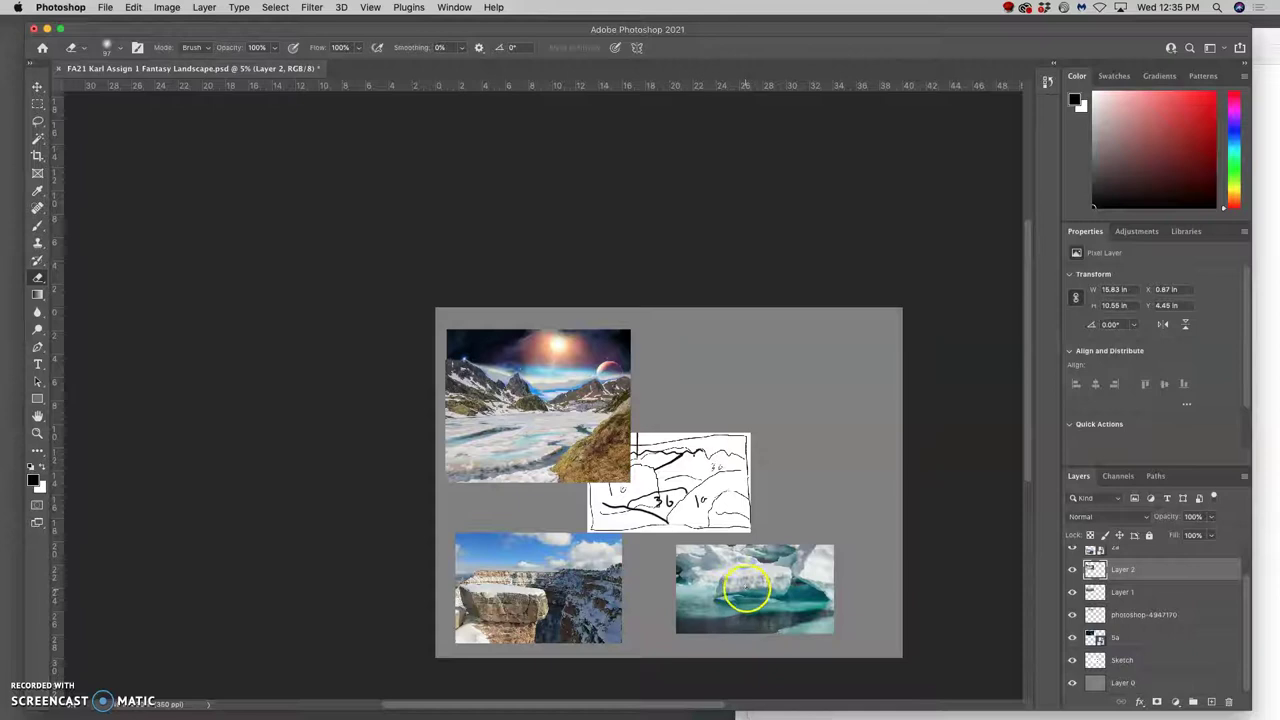
- Erase a hazy patch, then move the iceberg photo over the sketch and the canyon-rock photo over the landscape
left_click_drag(746, 588, 806, 601)
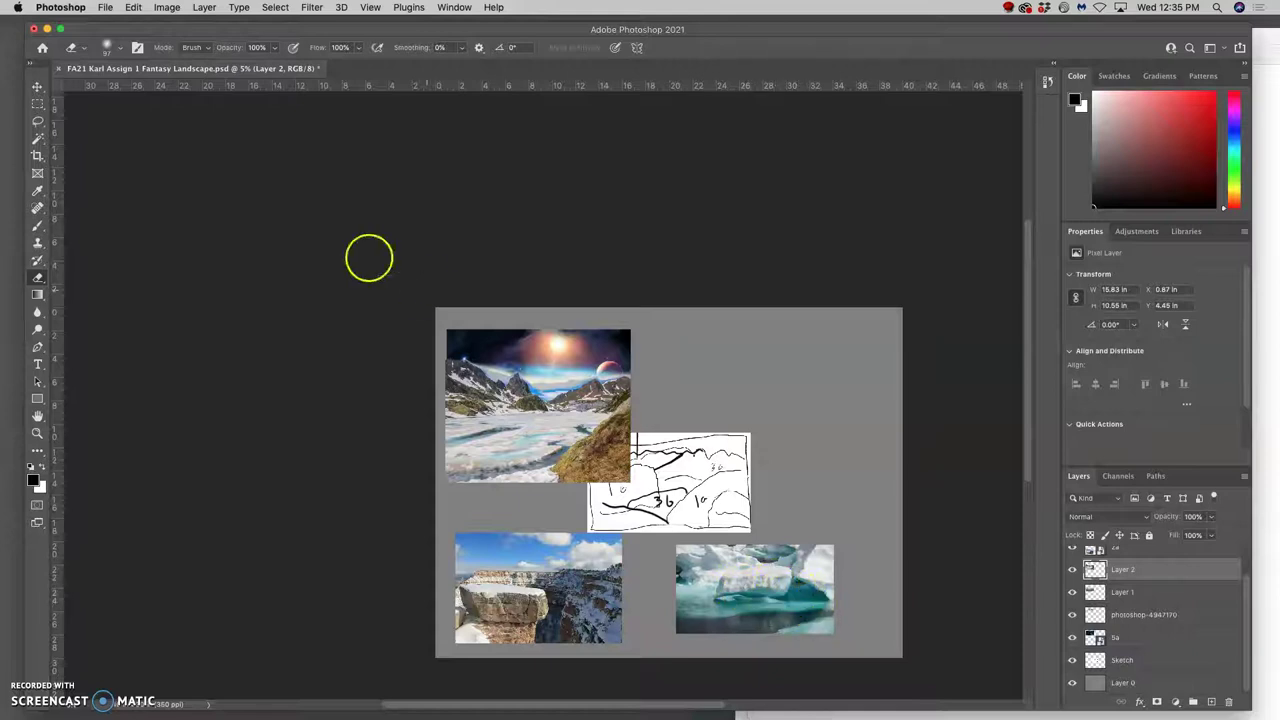
left_click(39, 88)
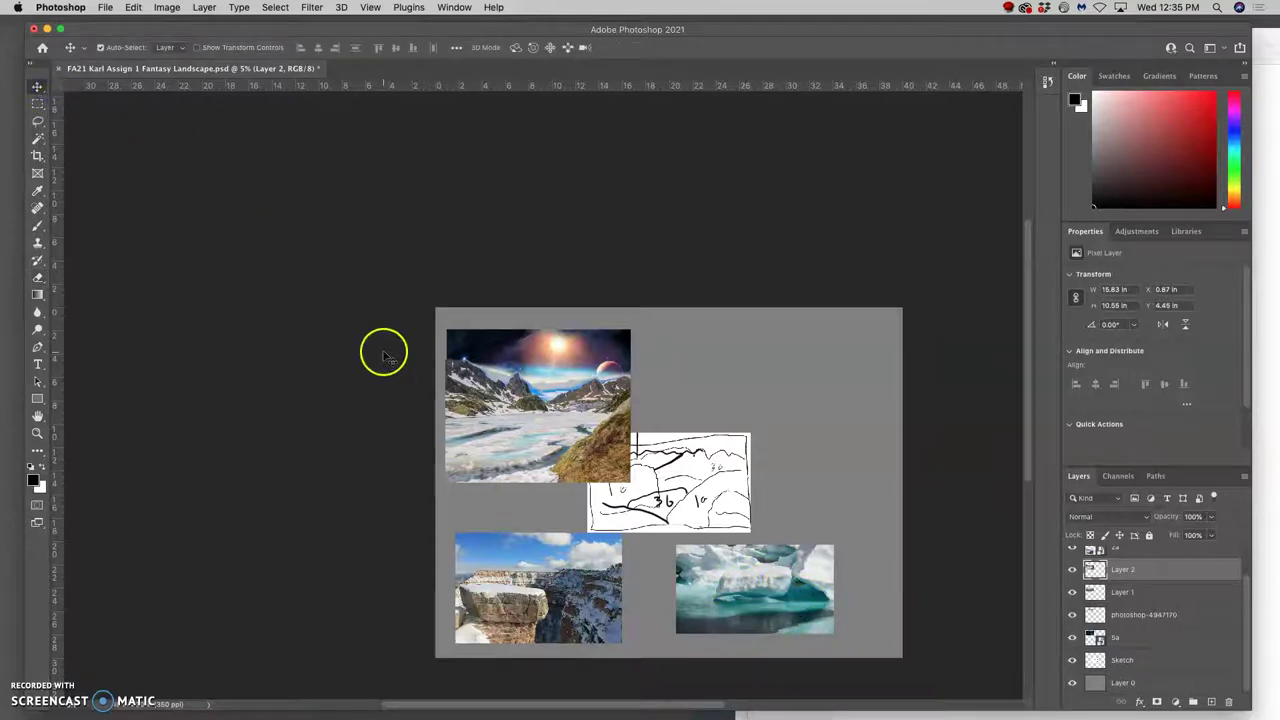
mouse_move(694, 569)
left_mouse_down()
mouse_move(690, 518)
mouse_move(532, 436)
left_mouse_up()
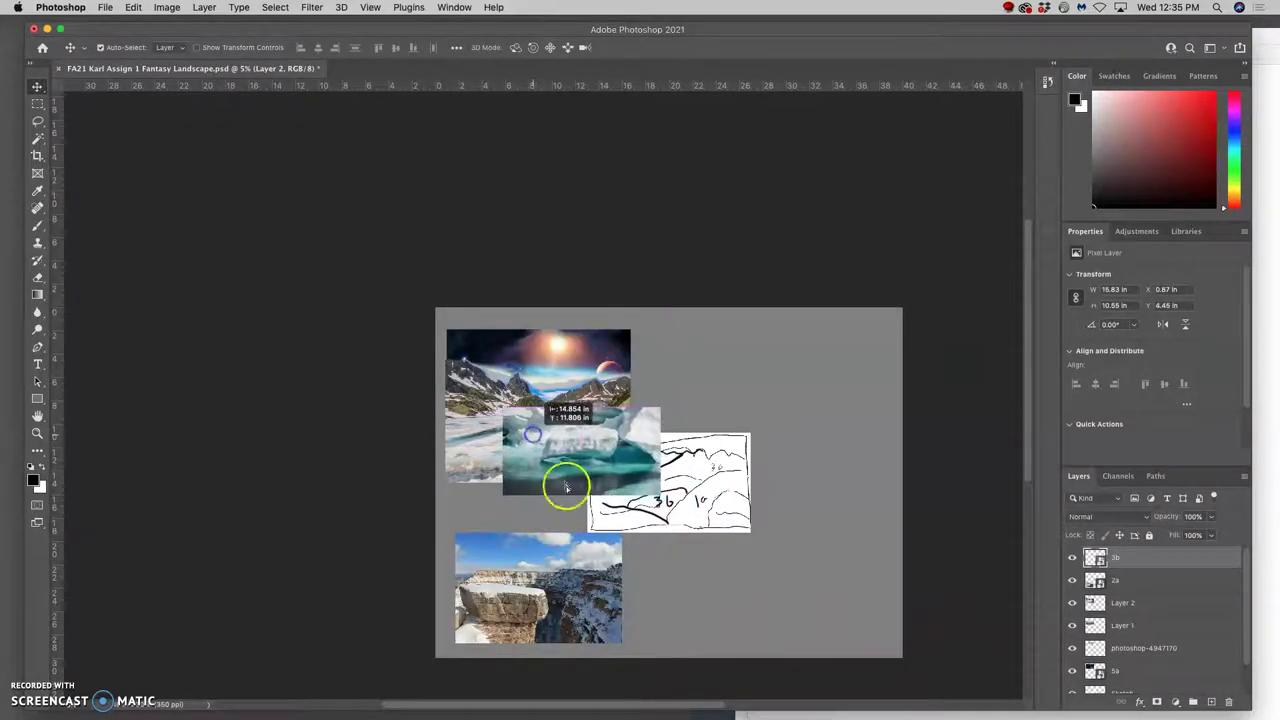
mouse_move(516, 598)
left_mouse_down()
mouse_move(487, 392)
mouse_move(487, 425)
mouse_move(506, 419)
mouse_move(630, 487)
mouse_move(640, 545)
mouse_move(673, 549)
left_mouse_up()
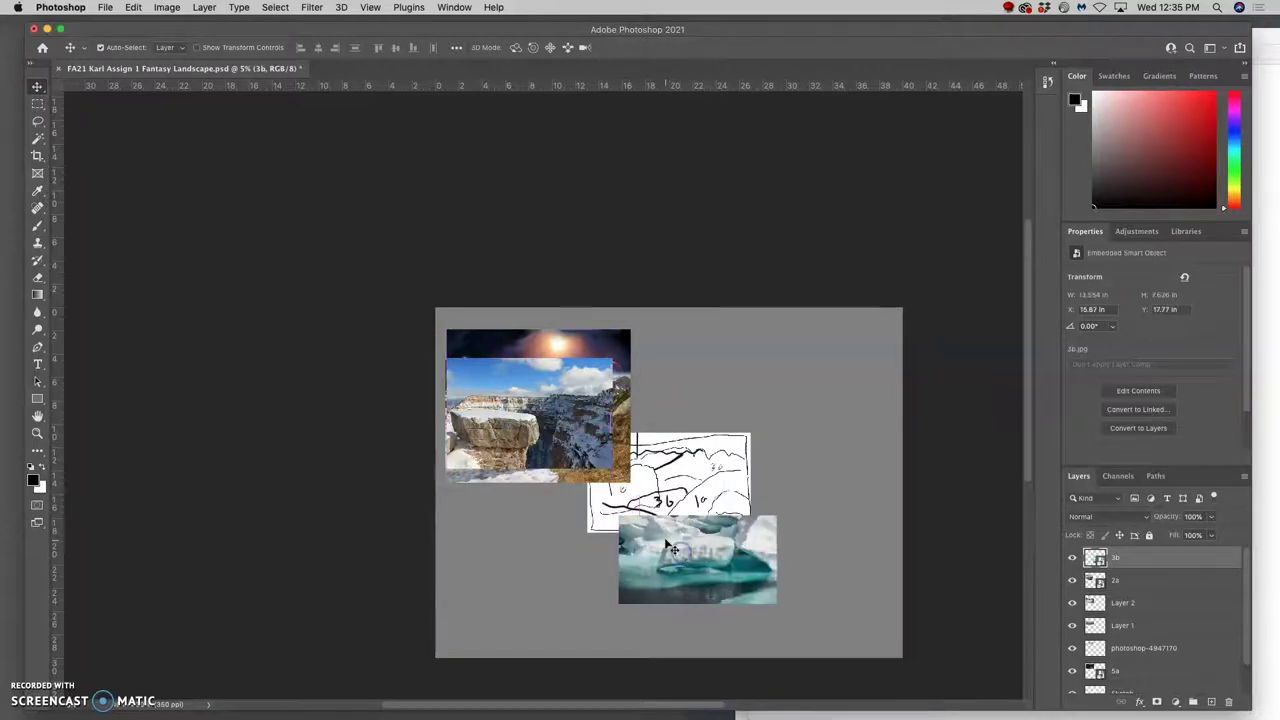
- Toggle layer 3b to compare, then hide the 2a canyon-rock layer
scroll(600, 440, "up", 3)
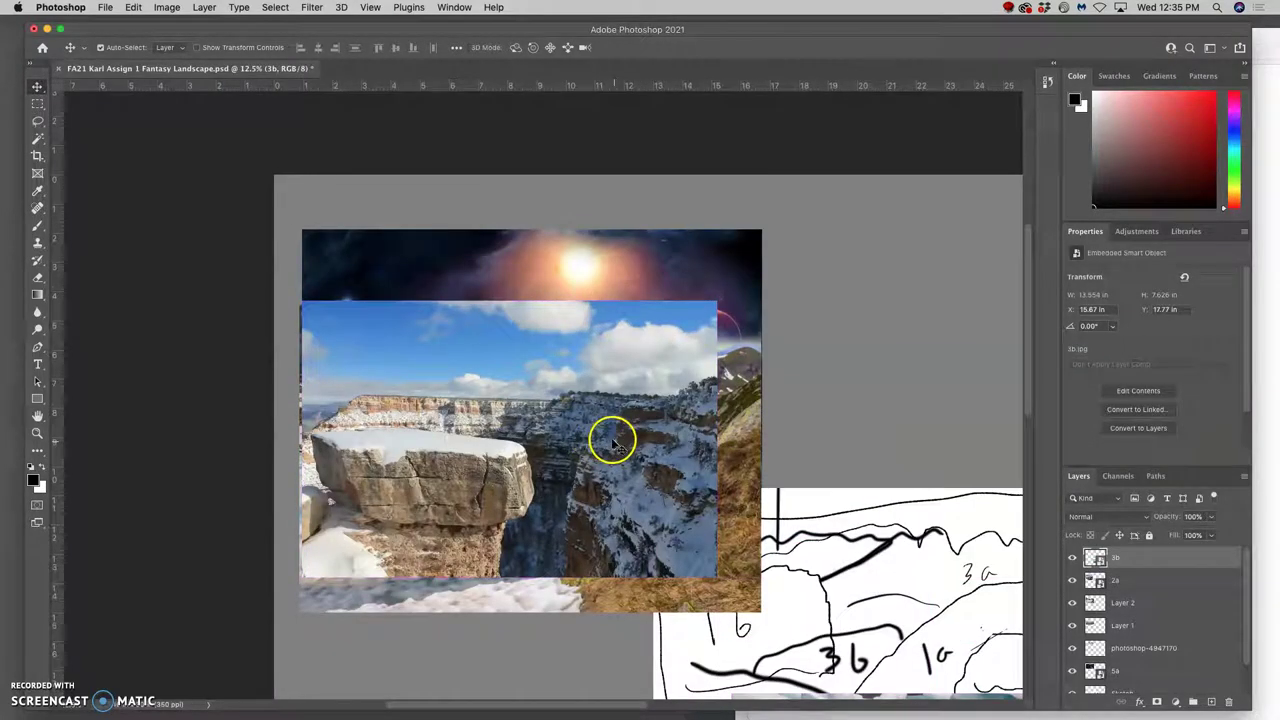
left_click(1073, 561)
left_click(1073, 559)
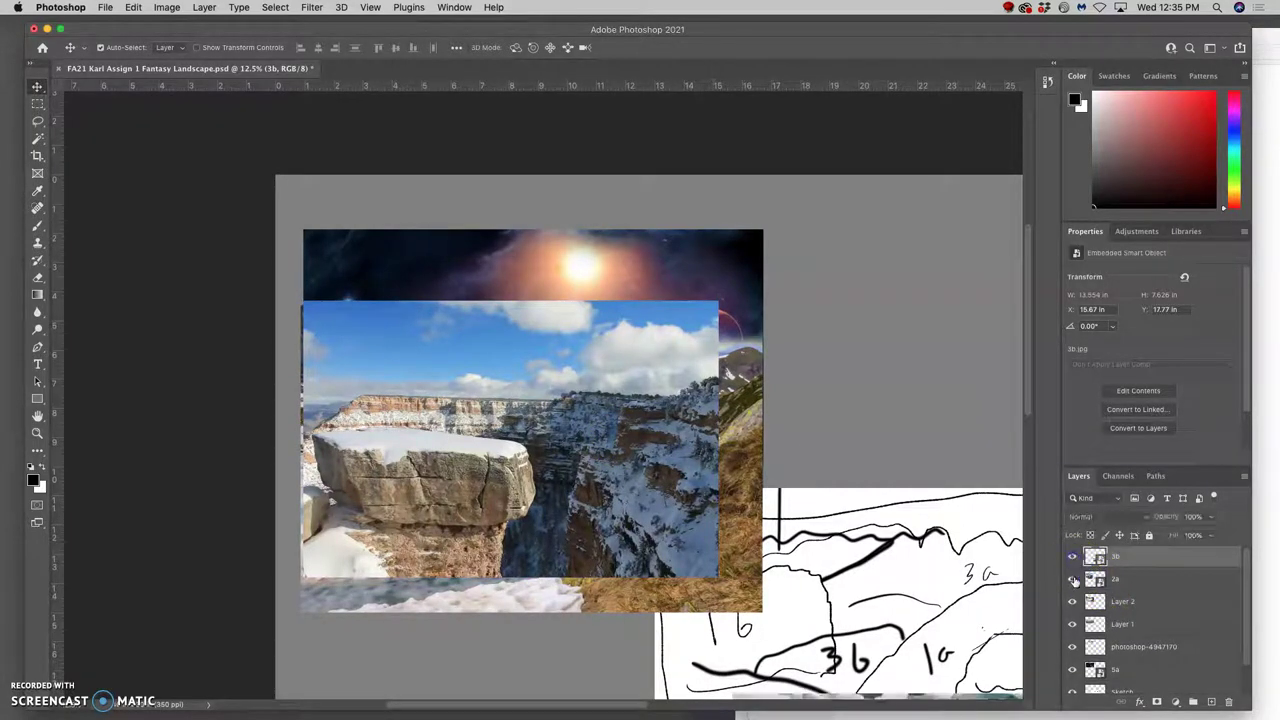
left_click(1075, 580)
- Show the 2a canyon layer again and lasso the snow-capped rock ledge
left_click(1074, 580)
left_click(1074, 580)
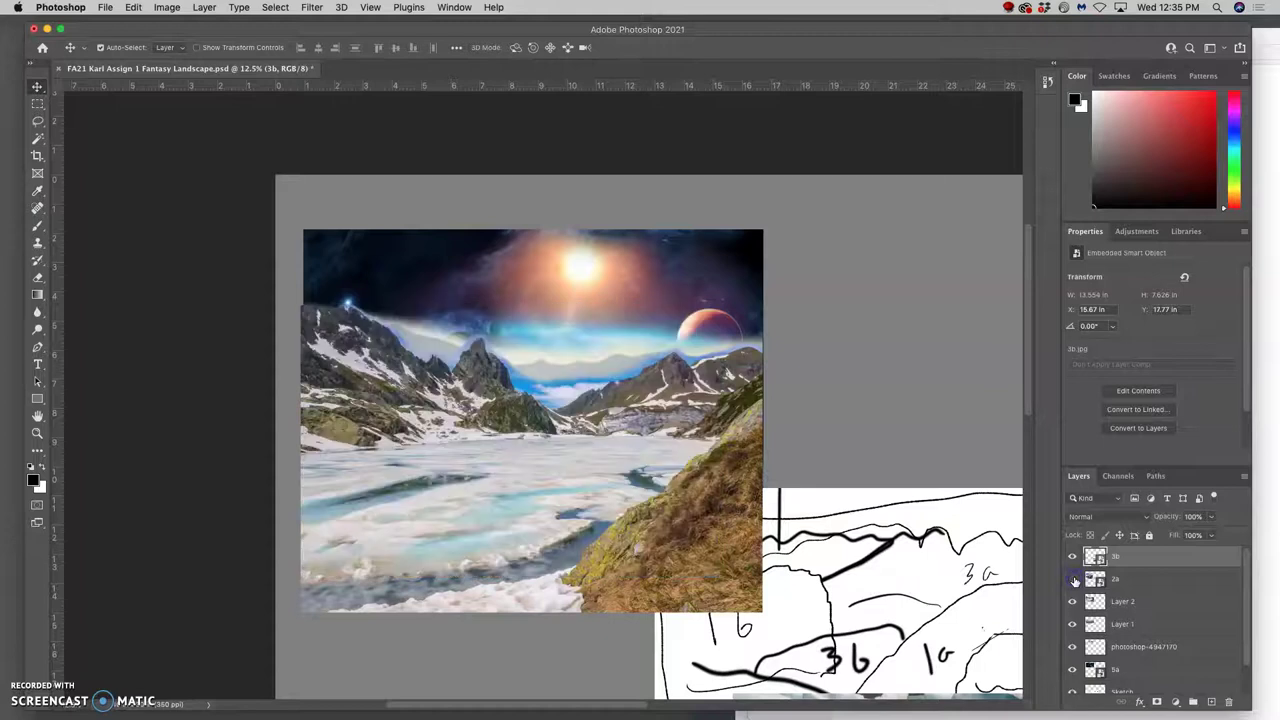
left_click(1074, 580)
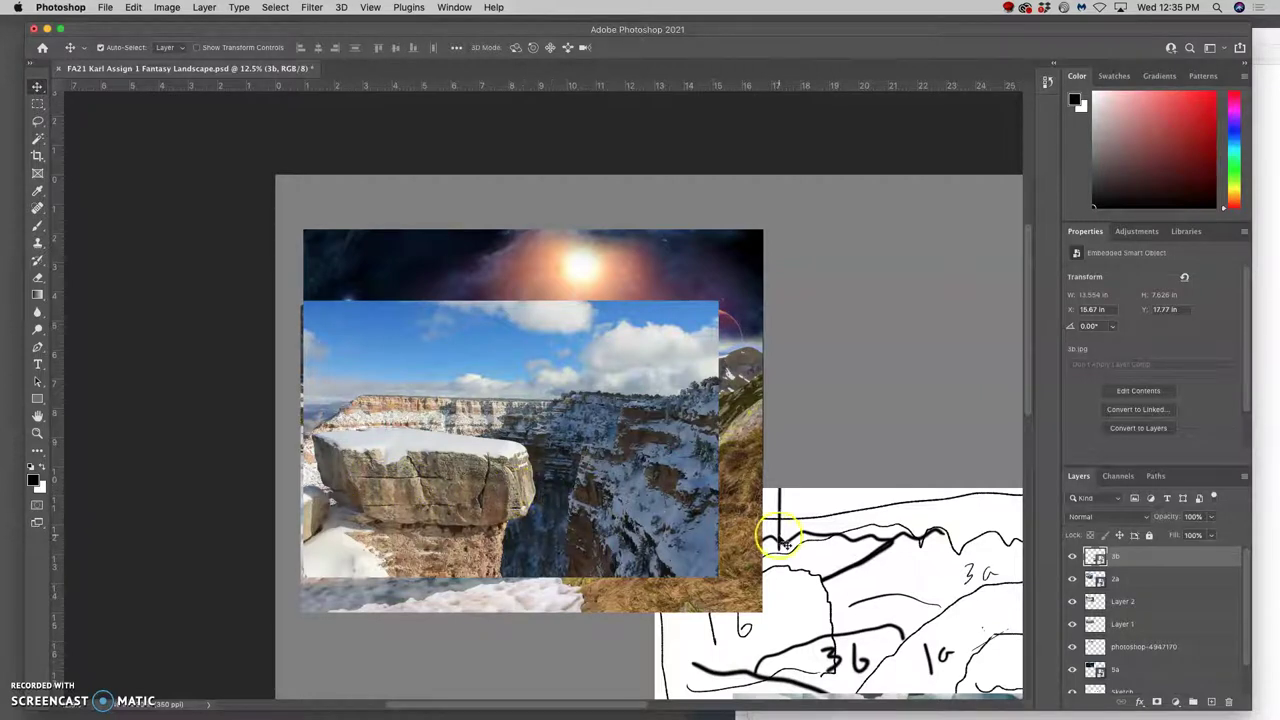
left_click(38, 120)
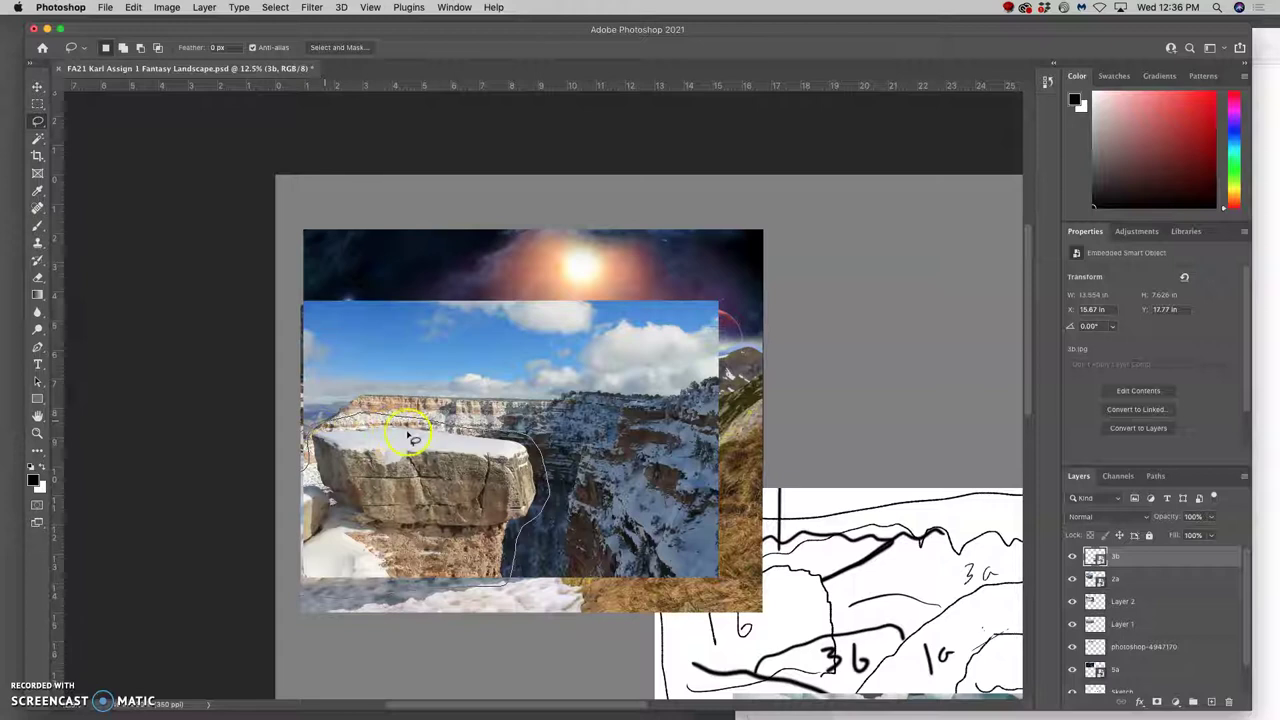
left_click_drag(409, 437, 440, 442)
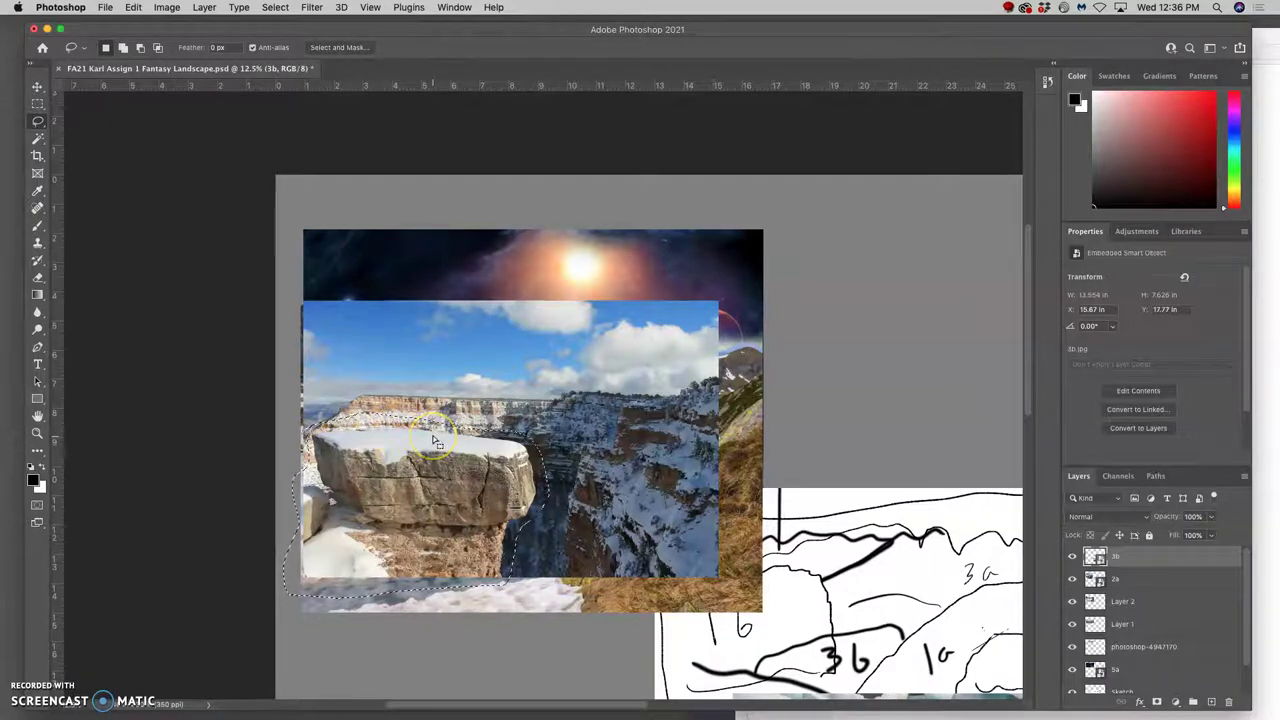
- Copy the lassoed rock from layer 2a onto its own new Layer 3
key("super+j")
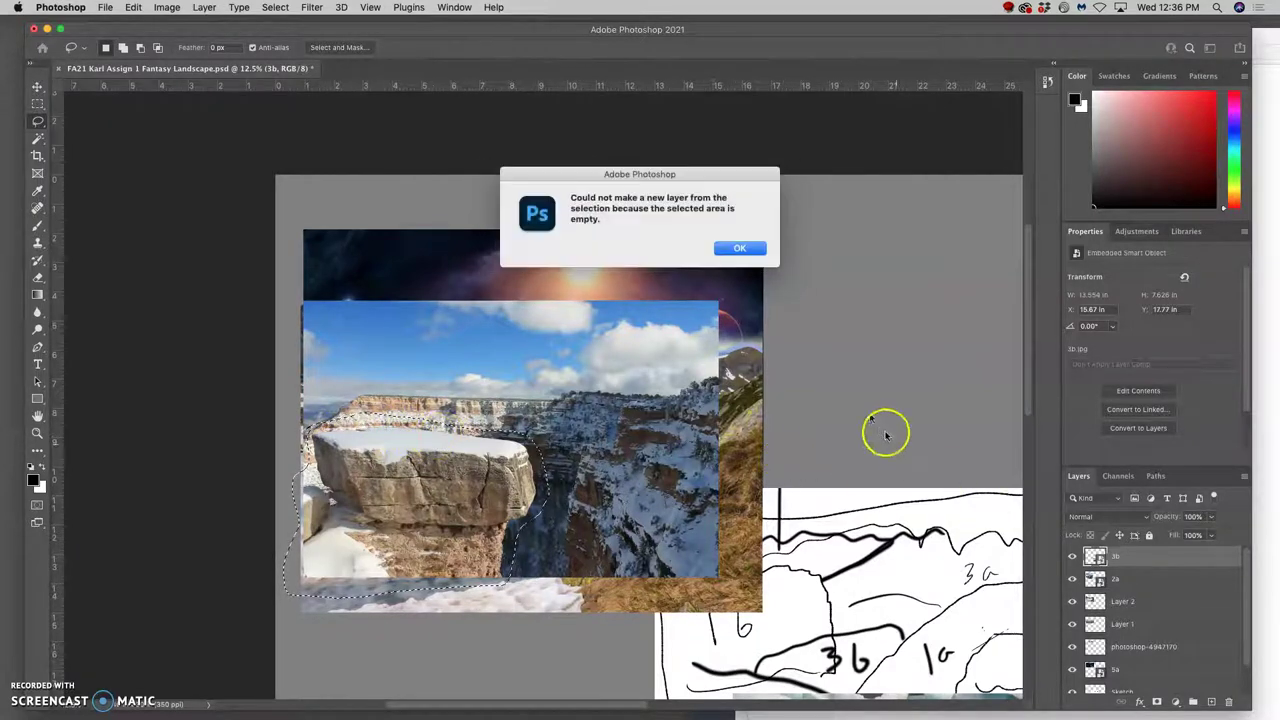
left_click(740, 248)
left_click(1077, 558)
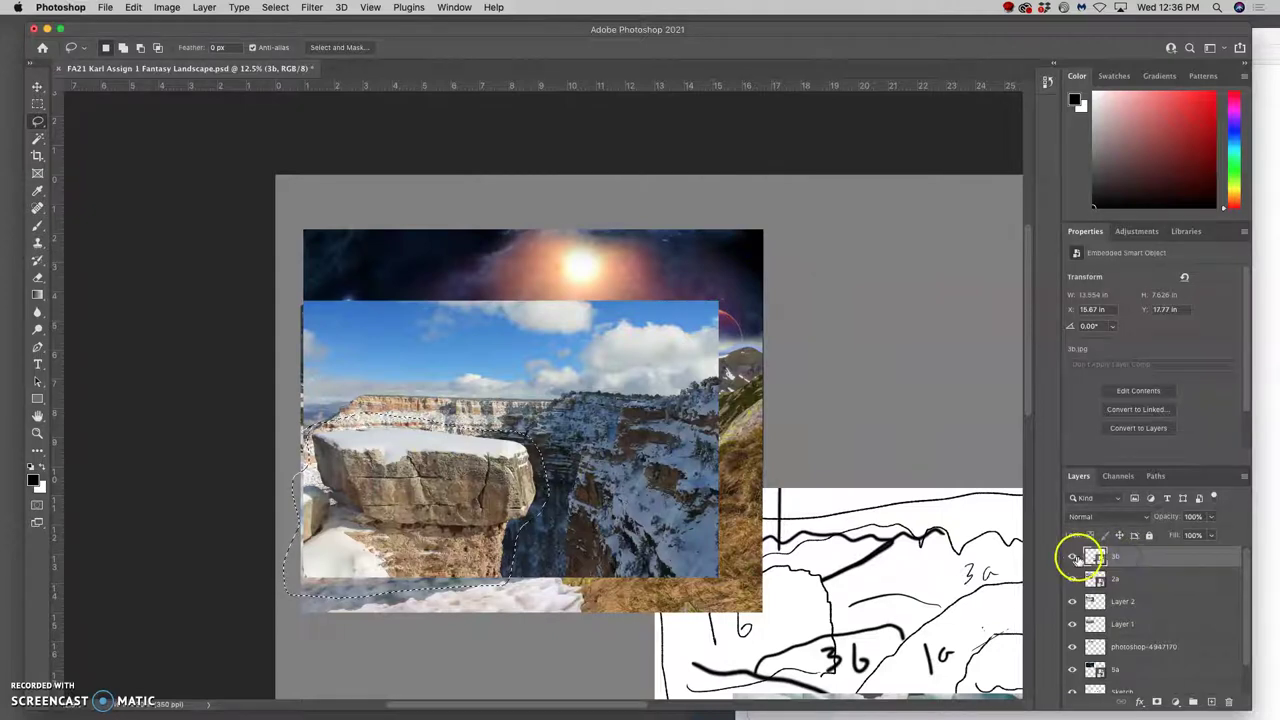
left_click(1128, 580)
left_click(1070, 577)
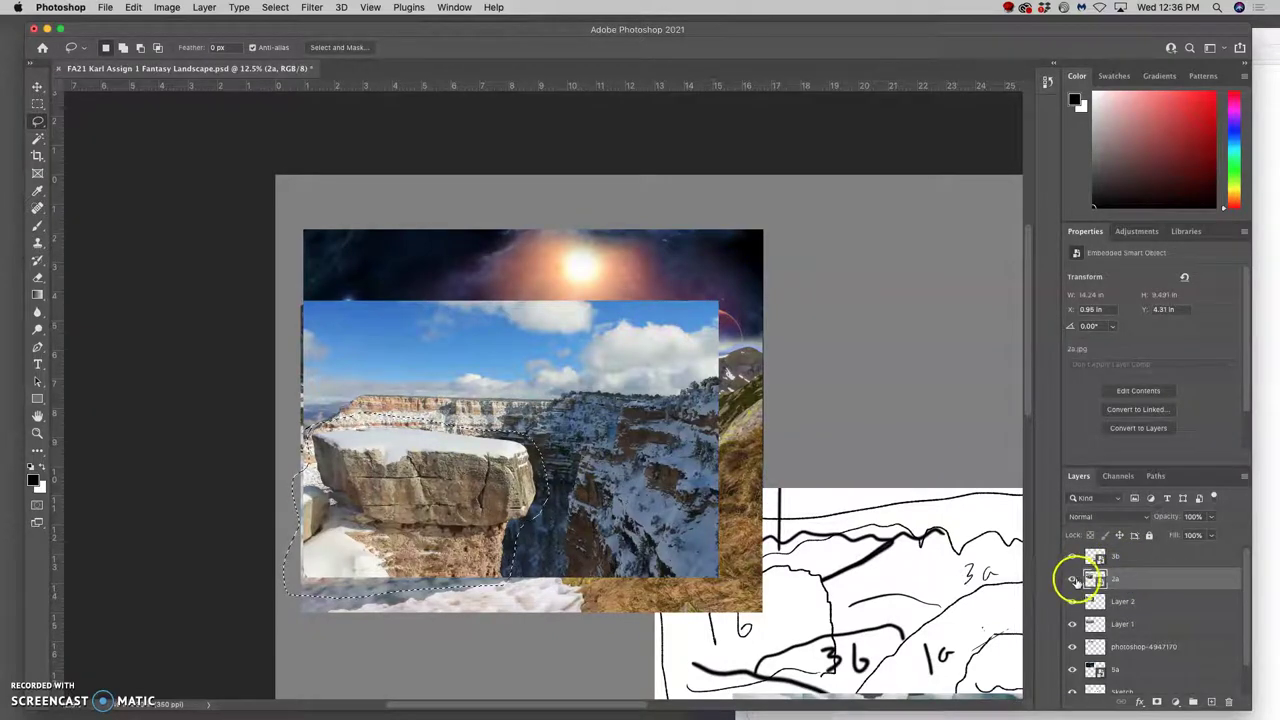
key("super+v")
left_click(1125, 582)
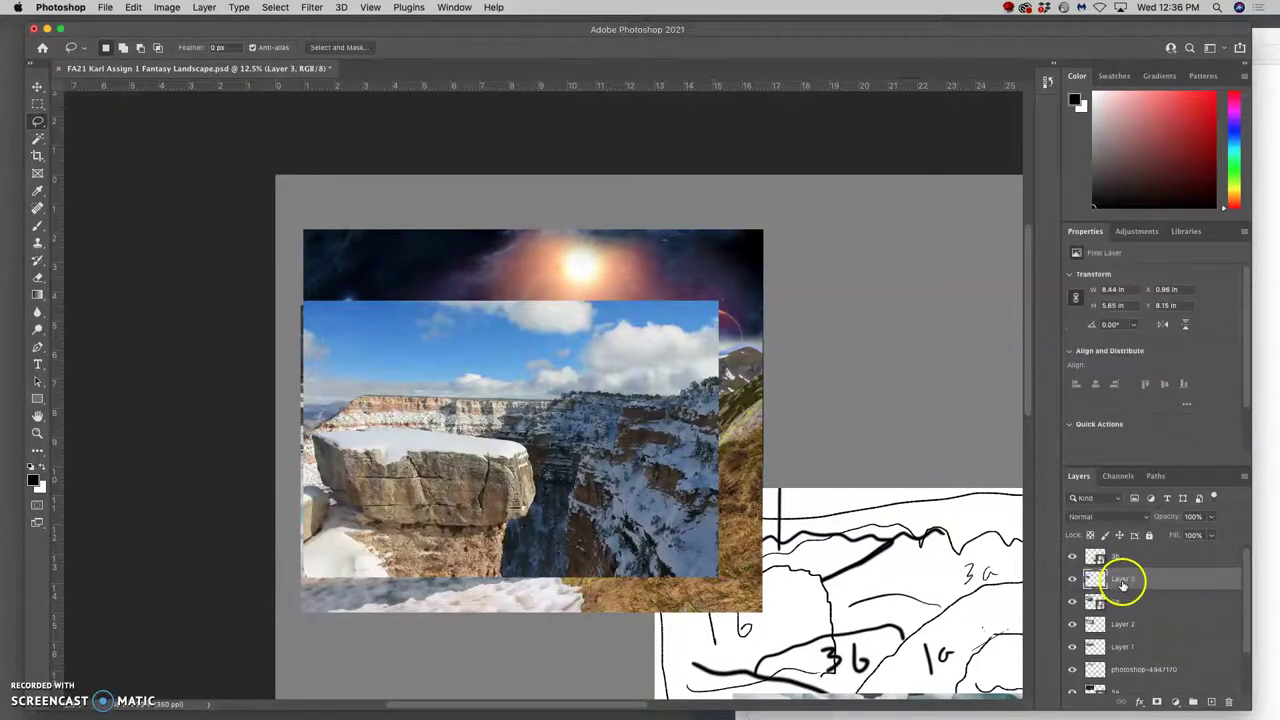
- Delete the full 2a canyon photo layer and nudge the rock cut-out into place
left_click(1133, 600)
key("Delete")
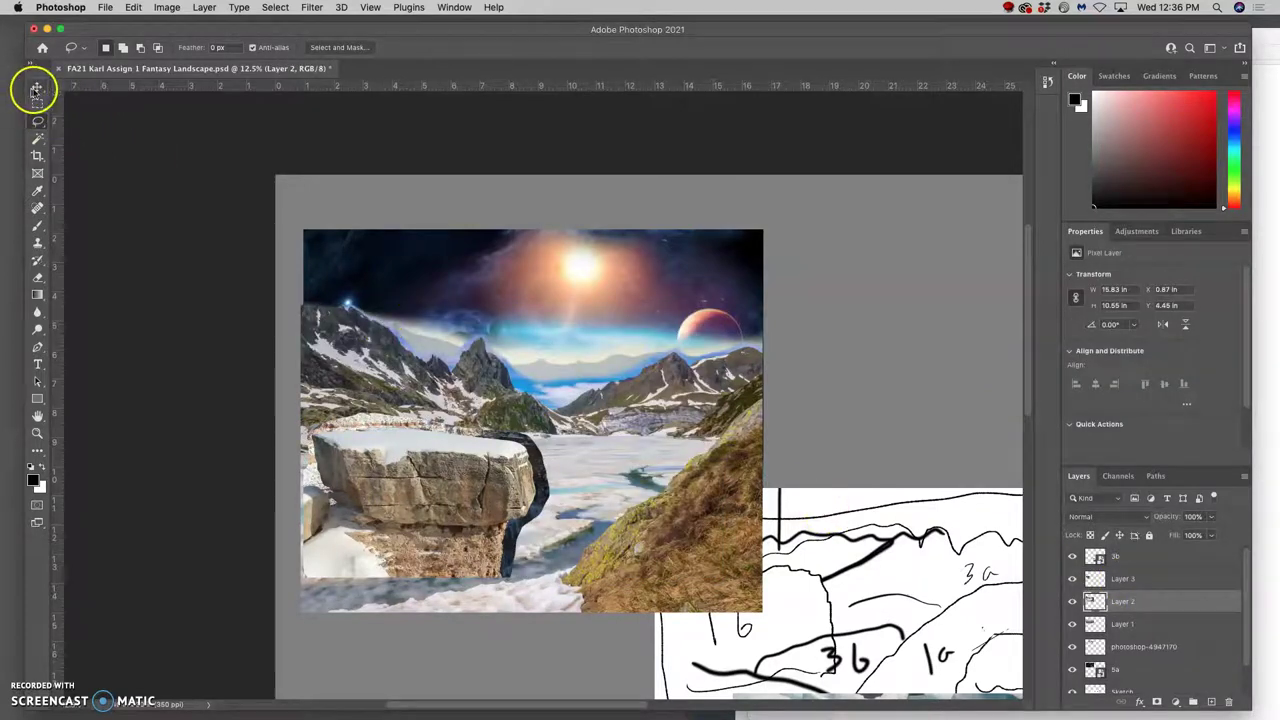
left_click(37, 87)
left_click_drag(437, 466, 428, 441)
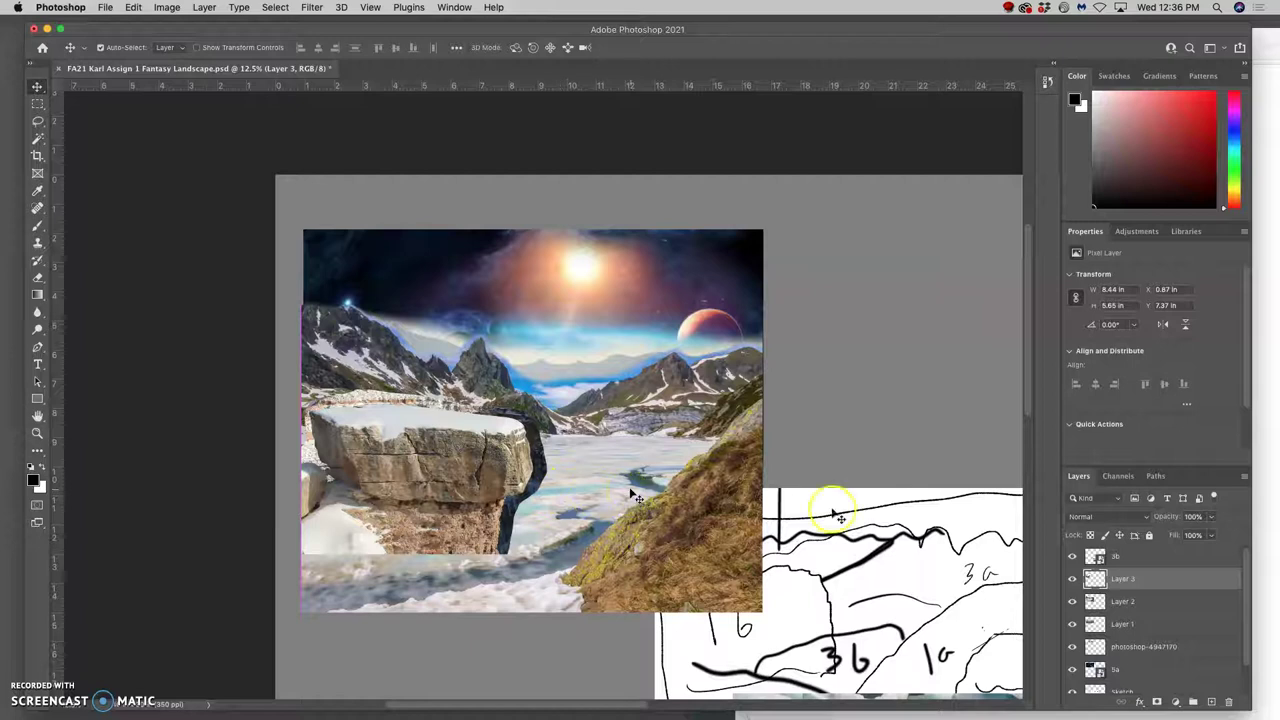
- Move the 3b ice photo onto the lake scene, stacked below the rock's Layer 3
left_click(1126, 564)
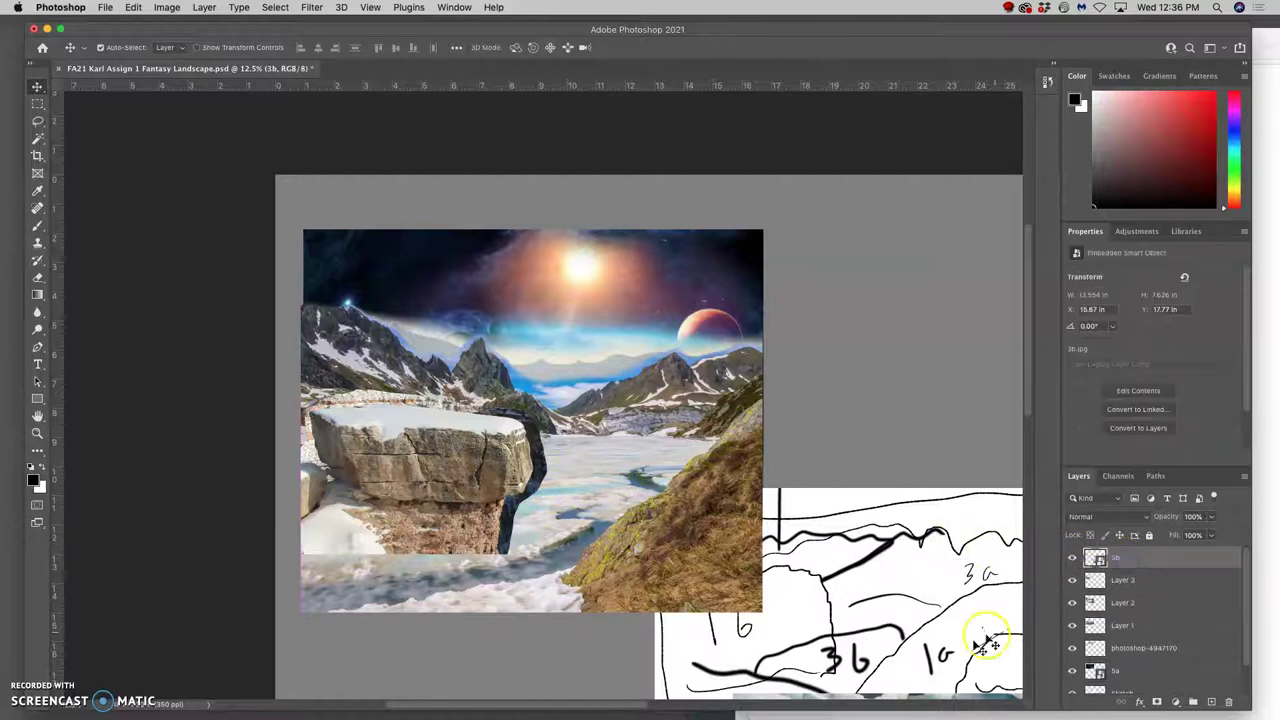
mouse_move(914, 690)
left_mouse_down()
mouse_move(903, 580)
mouse_move(849, 495)
mouse_move(845, 505)
mouse_move(700, 404)
mouse_move(602, 391)
mouse_move(749, 443)
mouse_move(626, 395)
left_mouse_up()
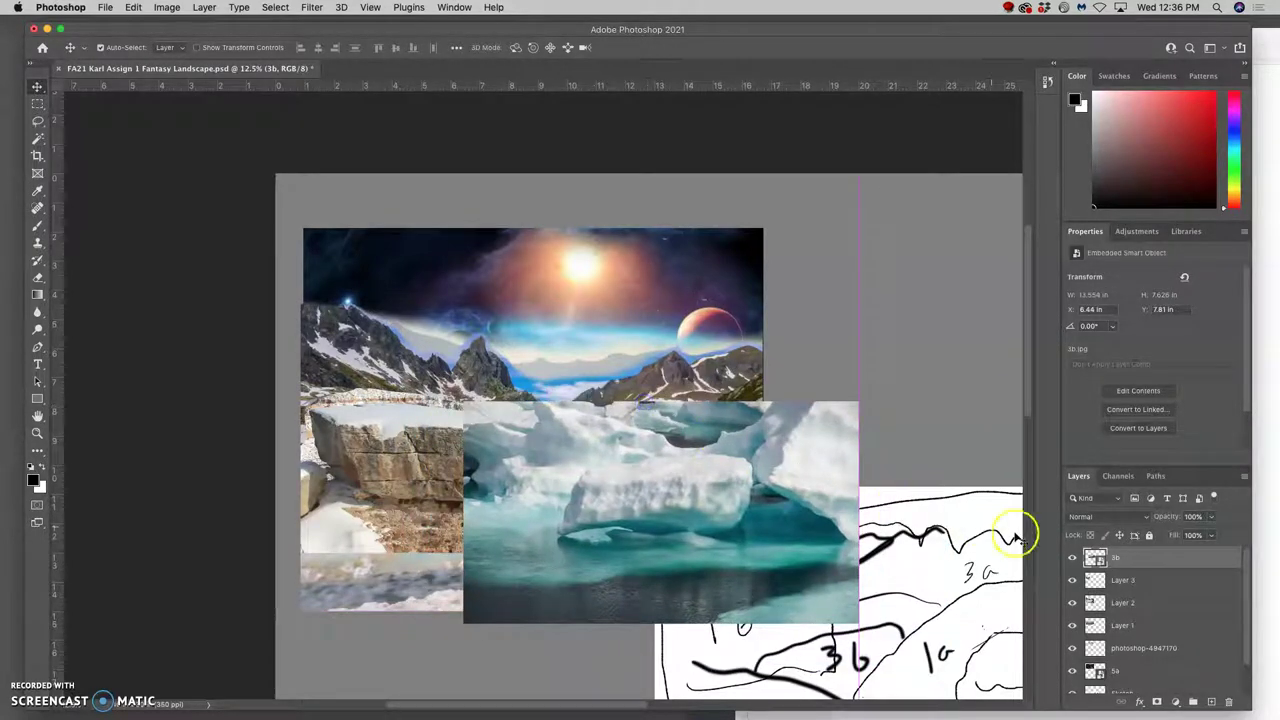
left_click_drag(1135, 562, 1134, 585)
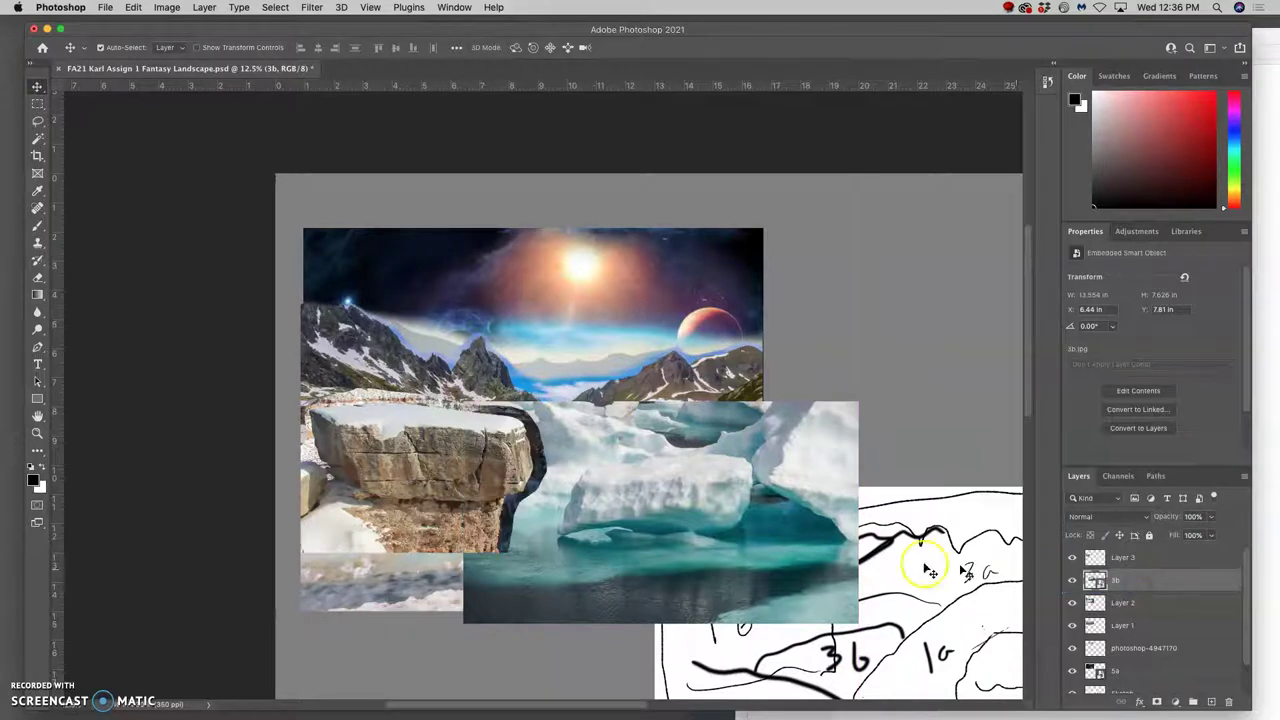
mouse_move(674, 471)
left_mouse_down()
mouse_move(654, 466)
mouse_move(660, 483)
left_mouse_up()
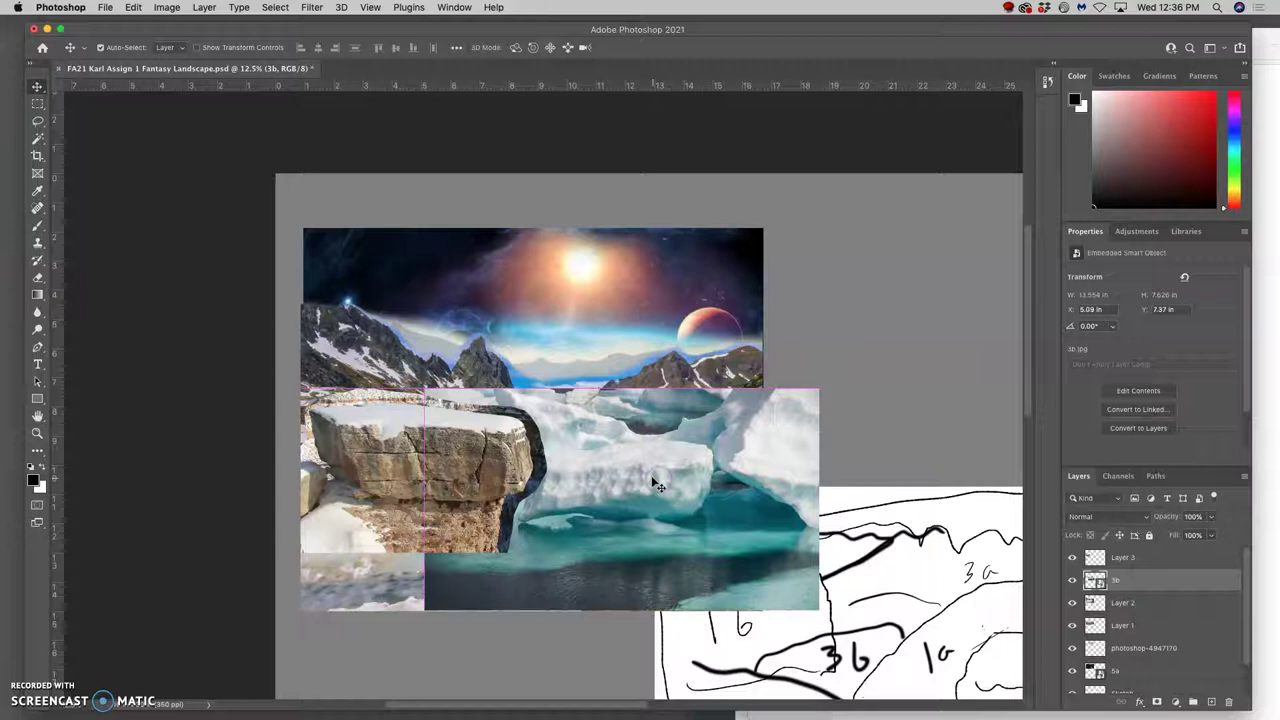
- Flip the ice photo horizontally at 67.78% scale and position it beside the rock
key("ctrl+t")
right_click(652, 477)
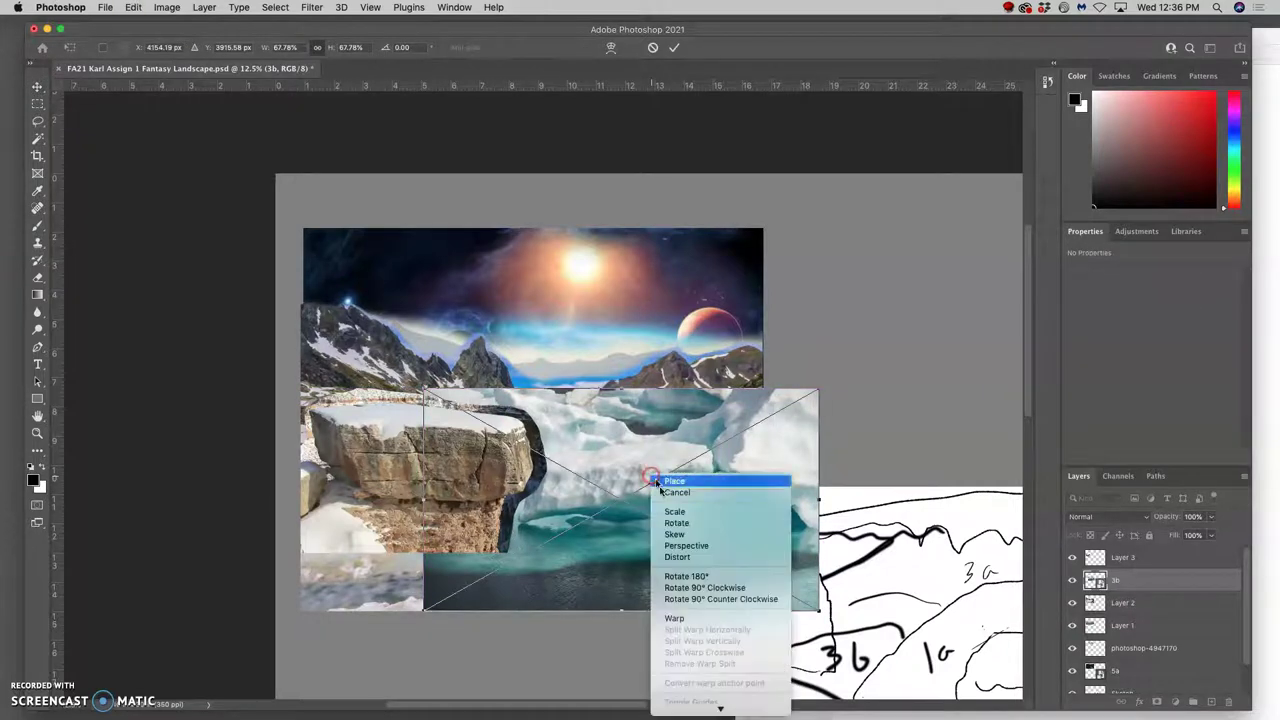
scroll(714, 612, "down", 2)
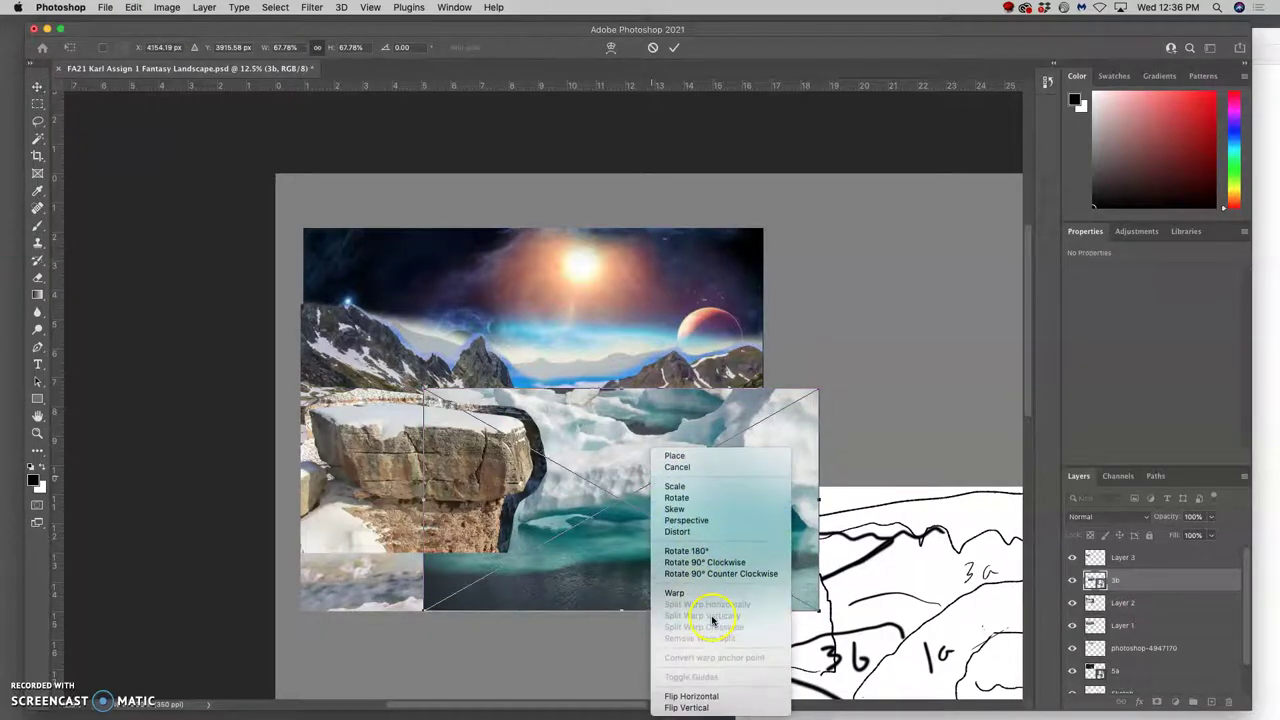
left_click(703, 695)
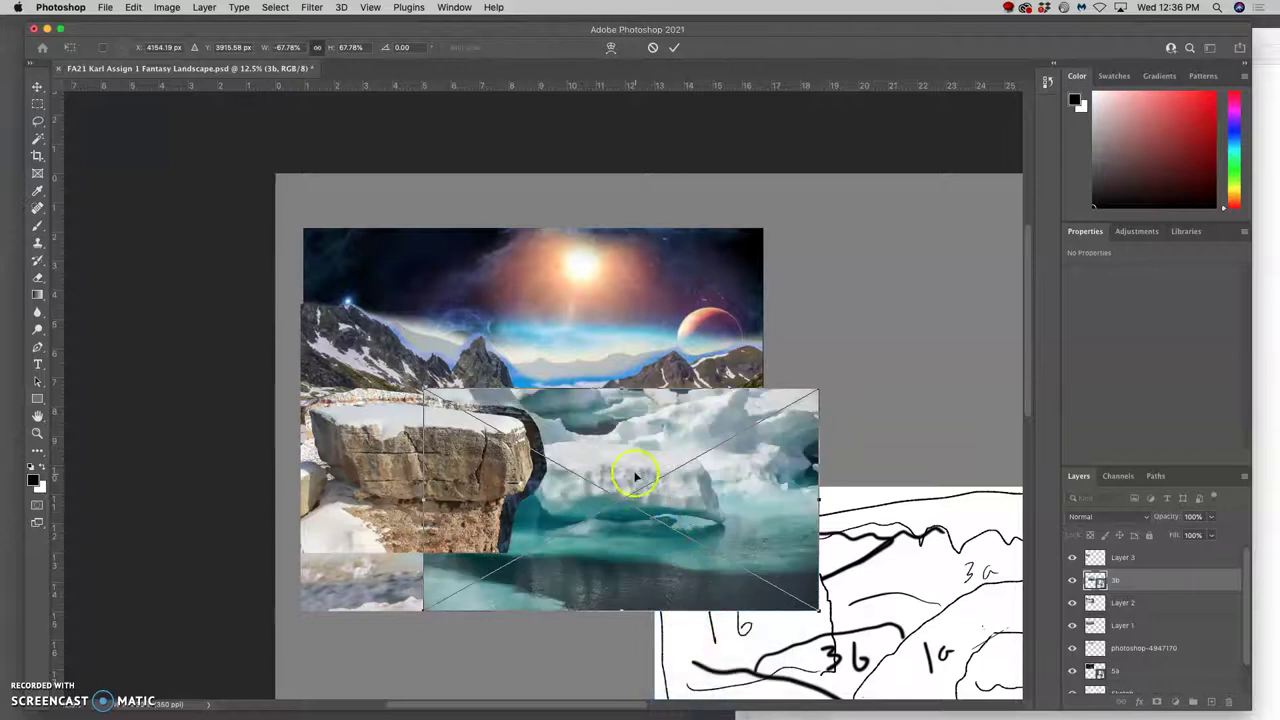
left_click_drag(636, 477, 662, 480)
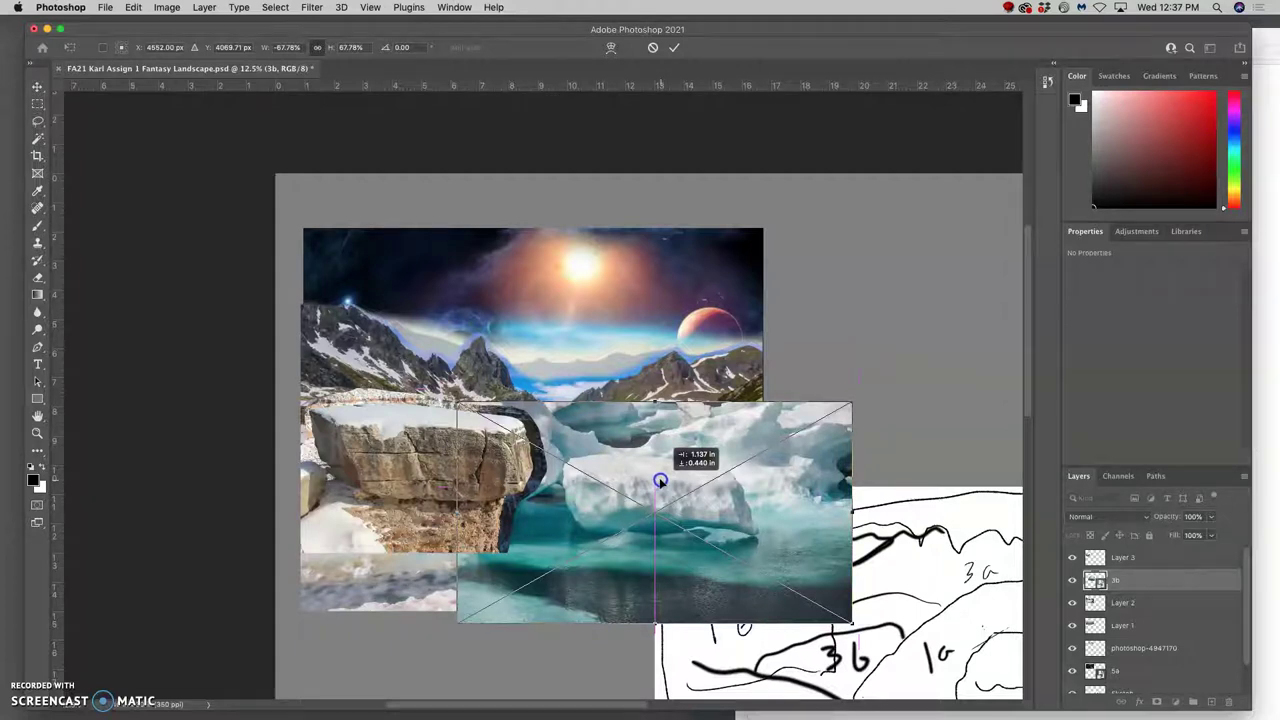
left_click_drag(659, 481, 659, 481)
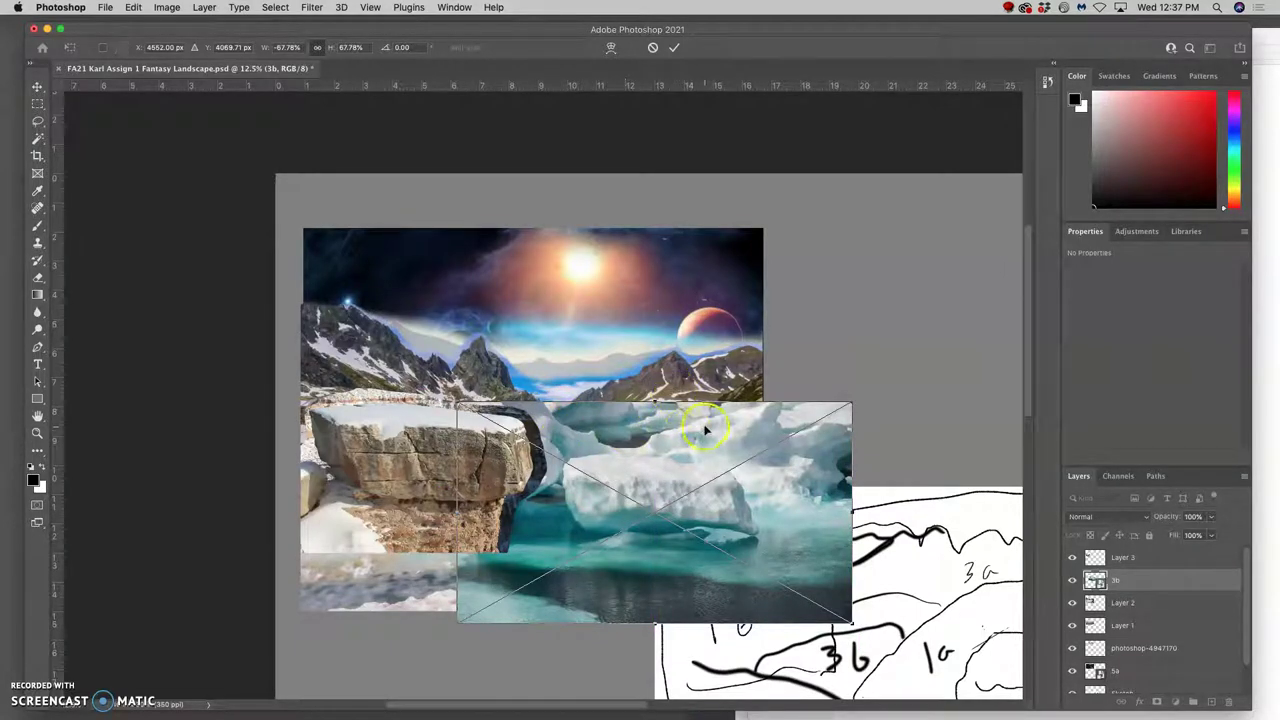
key("Return")
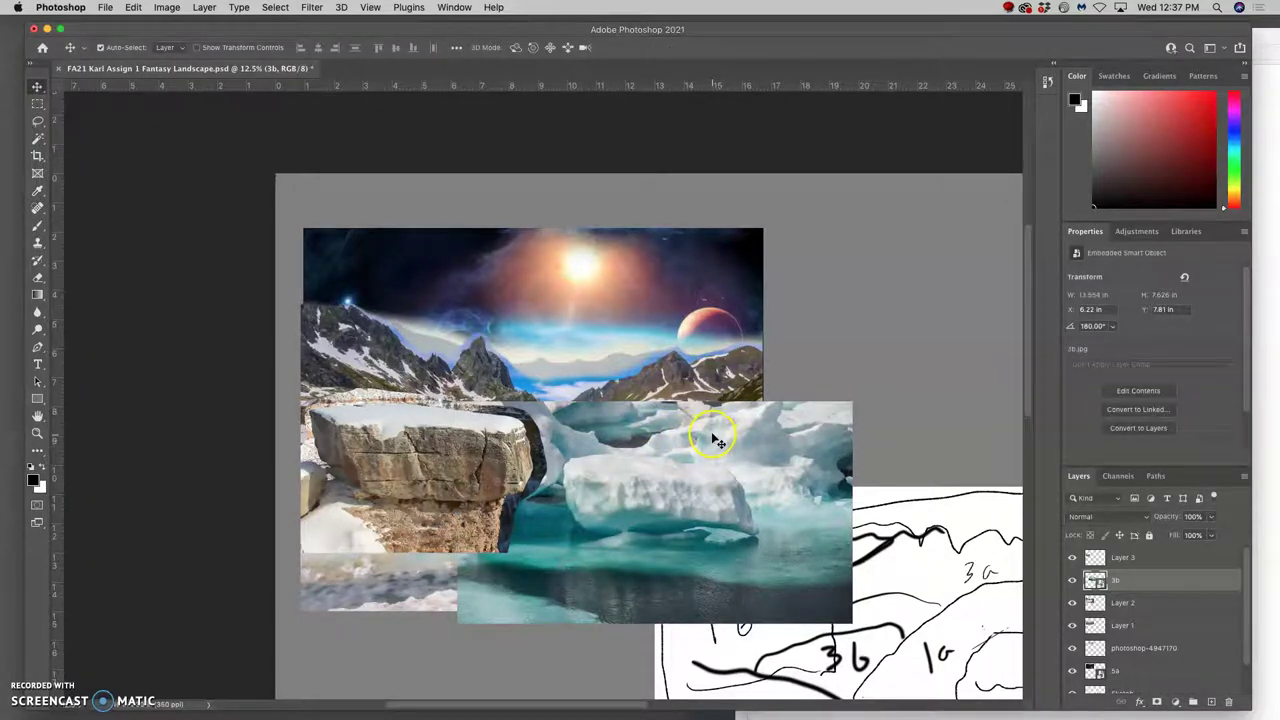
key("super+minus")
key("super+minus")
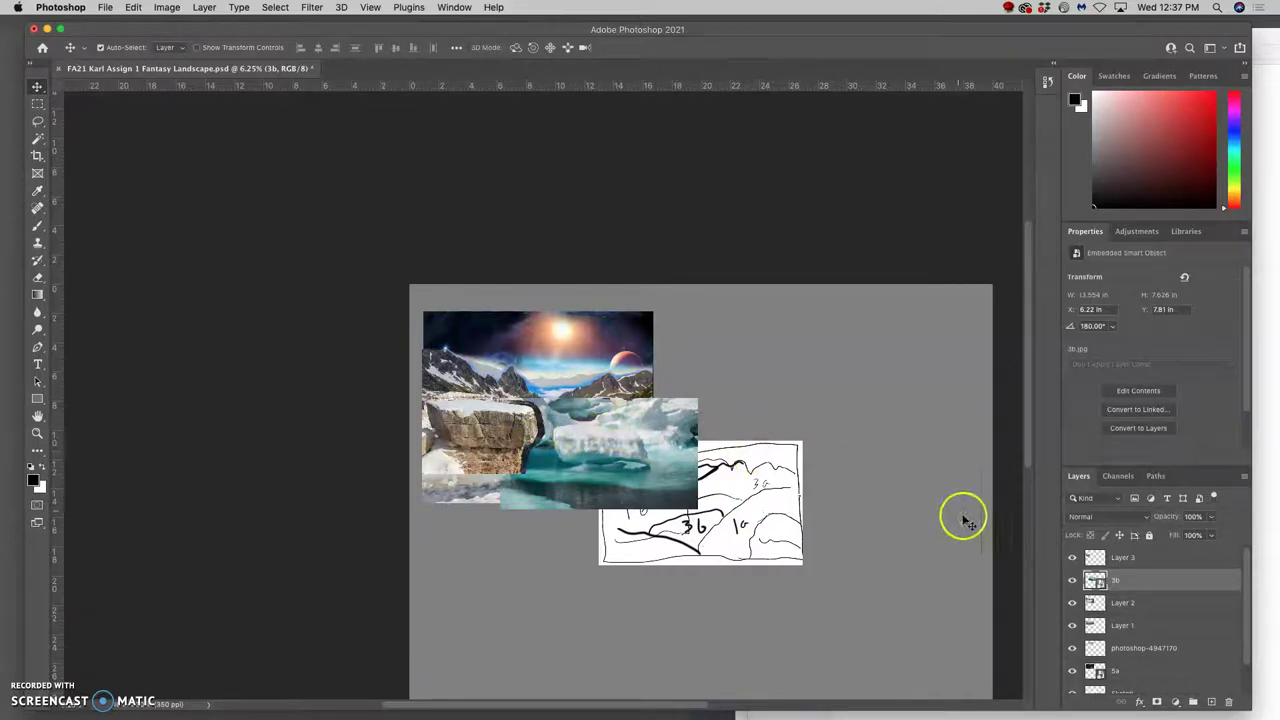
- Rasterize the 3b ice layer into a pixel layer, then select Layer 2
right_click(1130, 592)
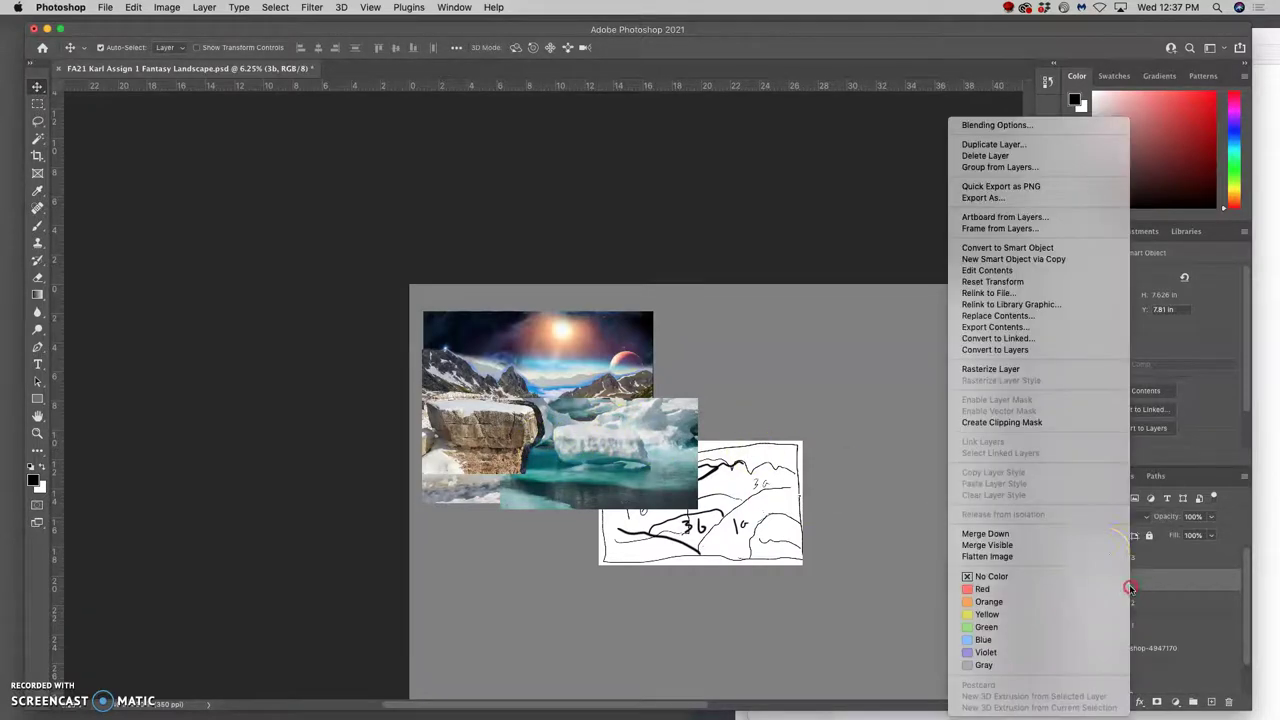
left_click(1015, 368)
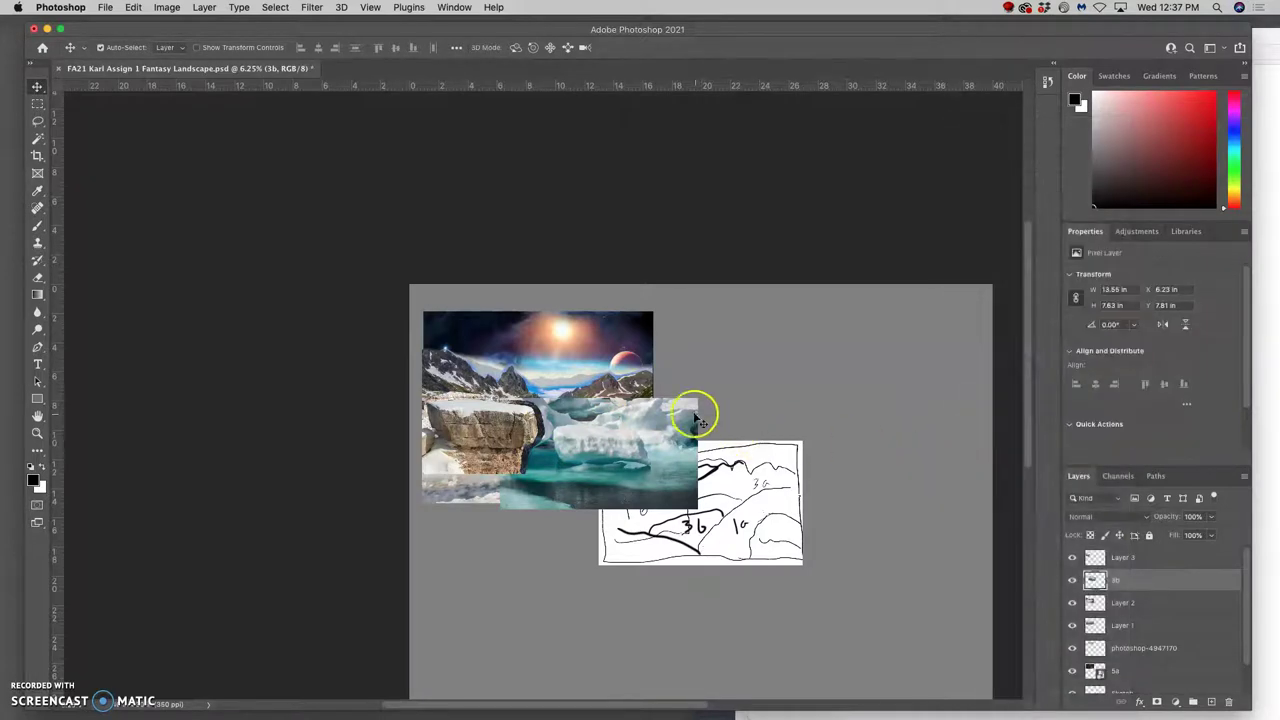
key("super+equal")
key("super+equal")
key("super+equal")
key("super+equal")
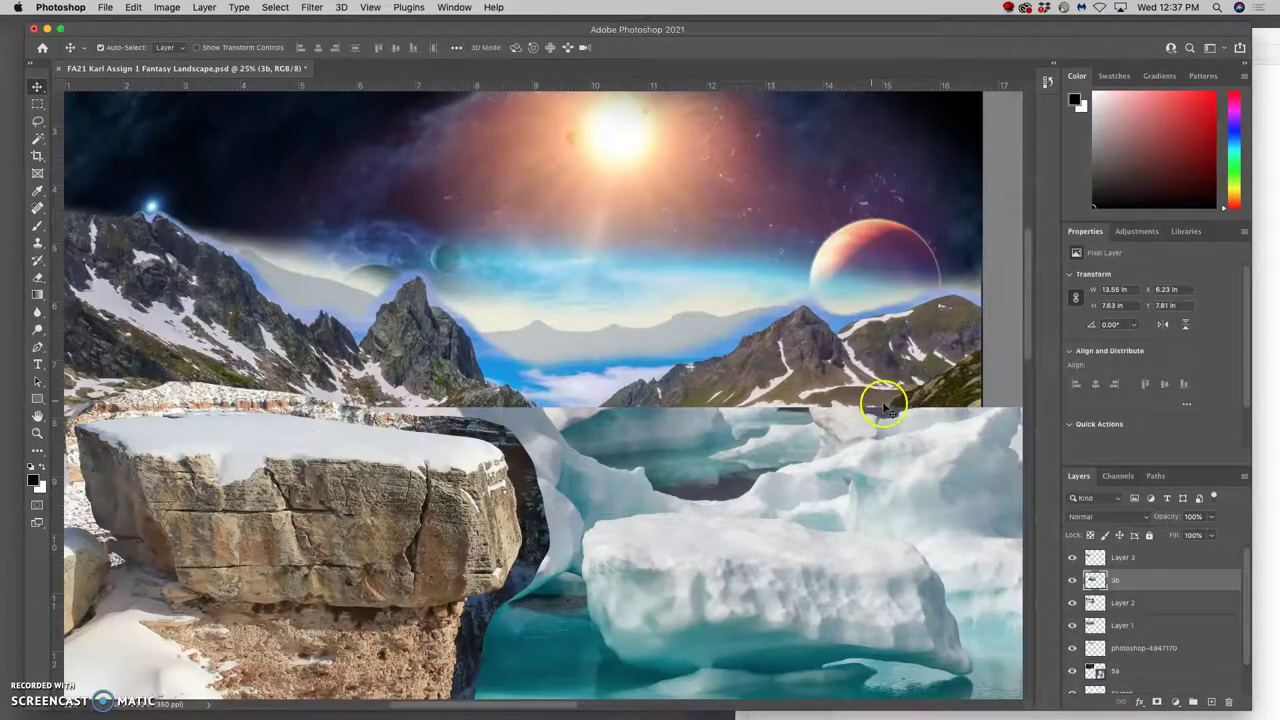
left_click_drag(997, 401, 900, 412)
left_click(900, 410)
left_click(620, 398)
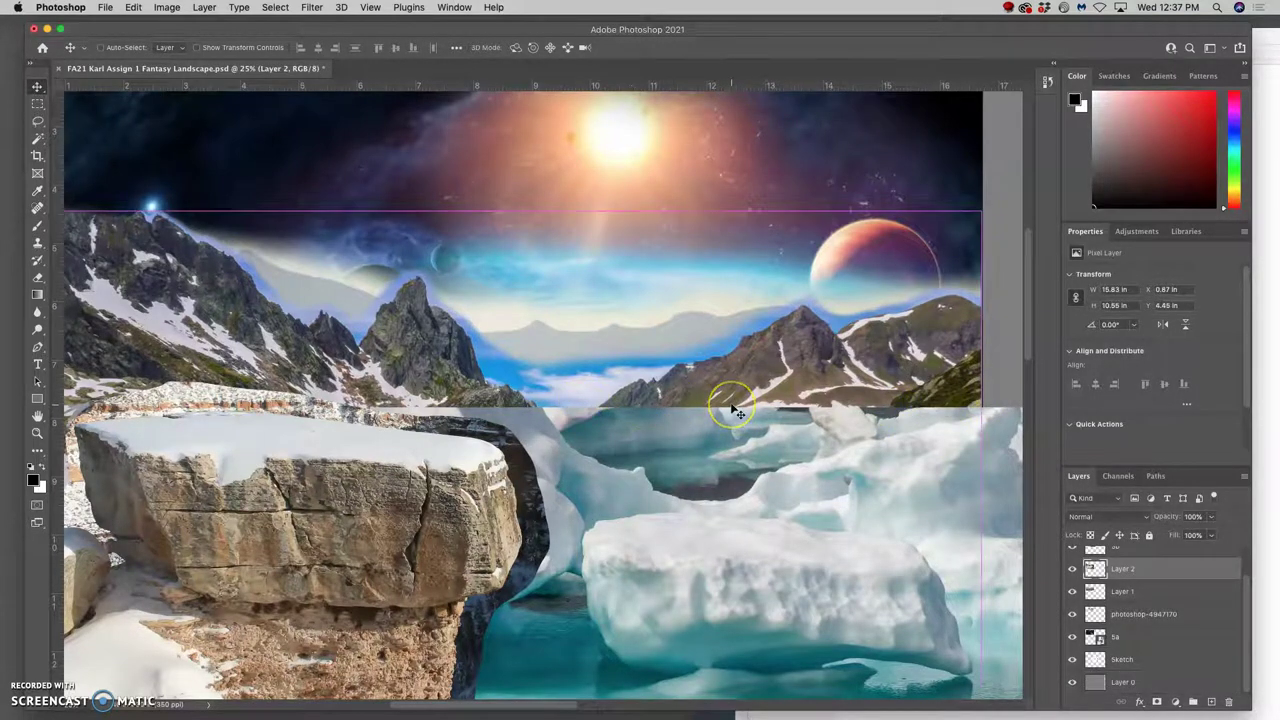
- Zoom out to the full document and select layers Layer 3 through 5a
key("super+minus")
key("super+minus")
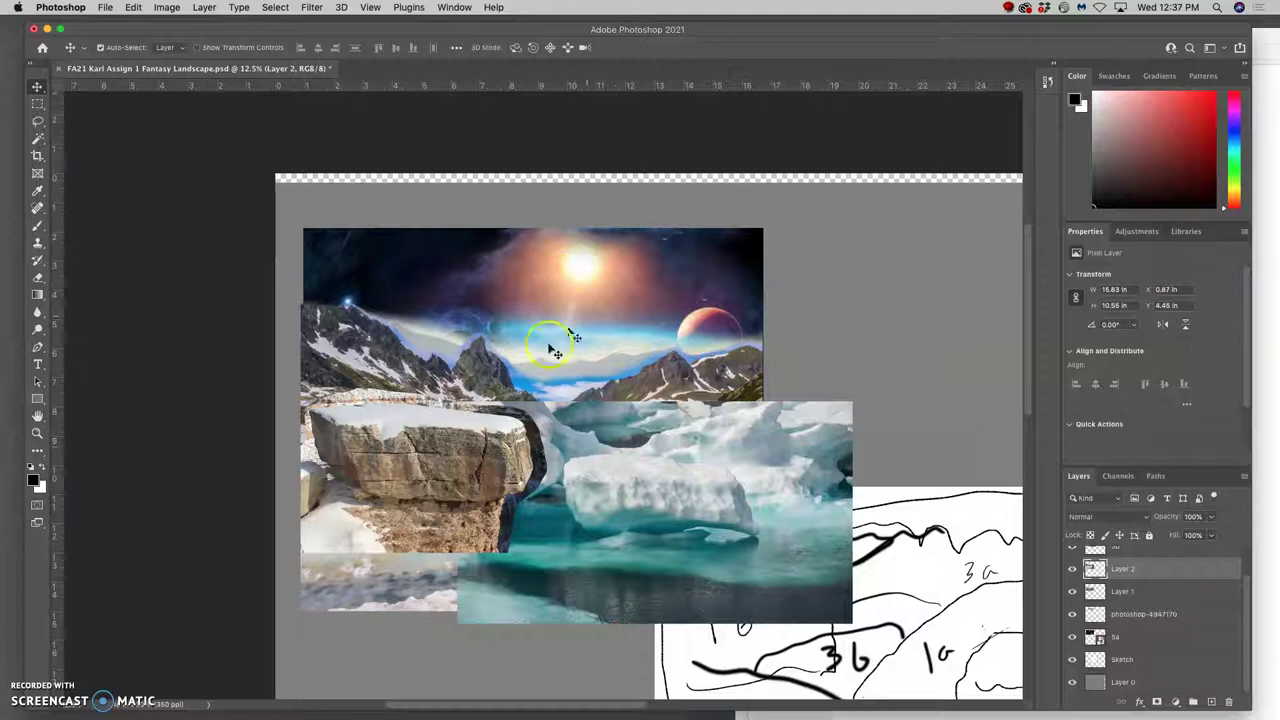
key("super+minus")
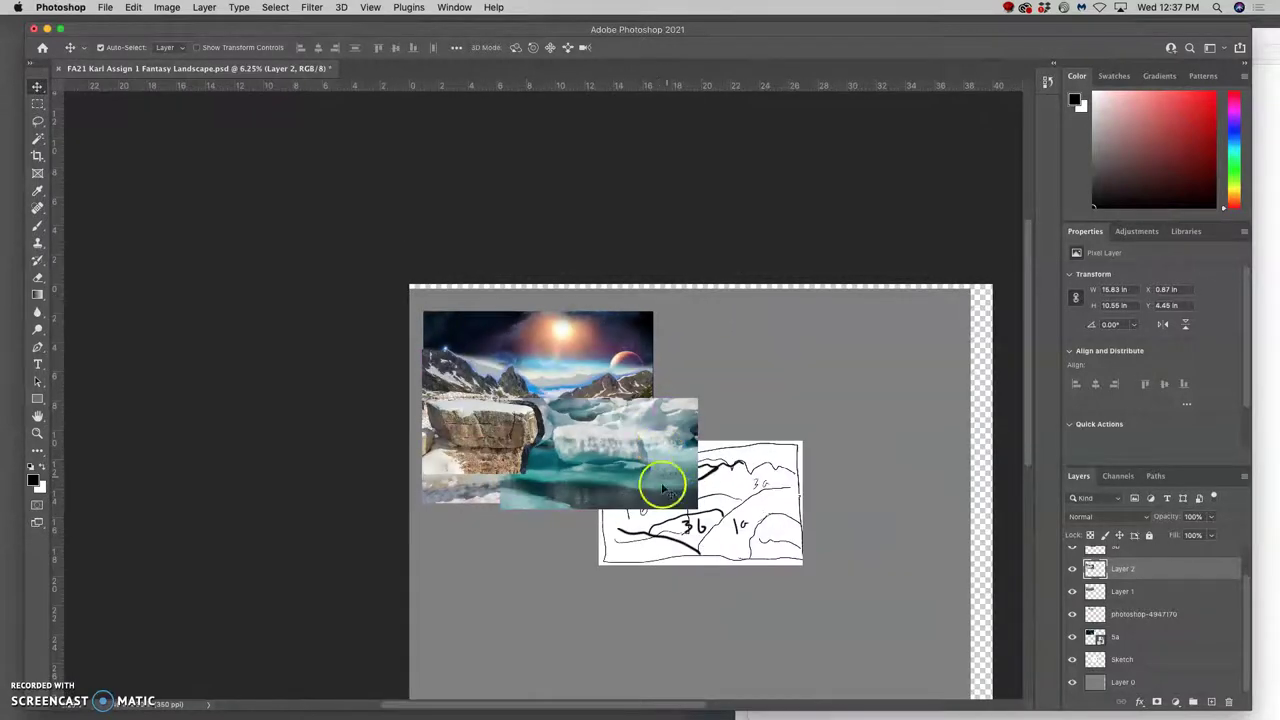
left_click(1143, 641)
scroll(1143, 624, "up", 1)
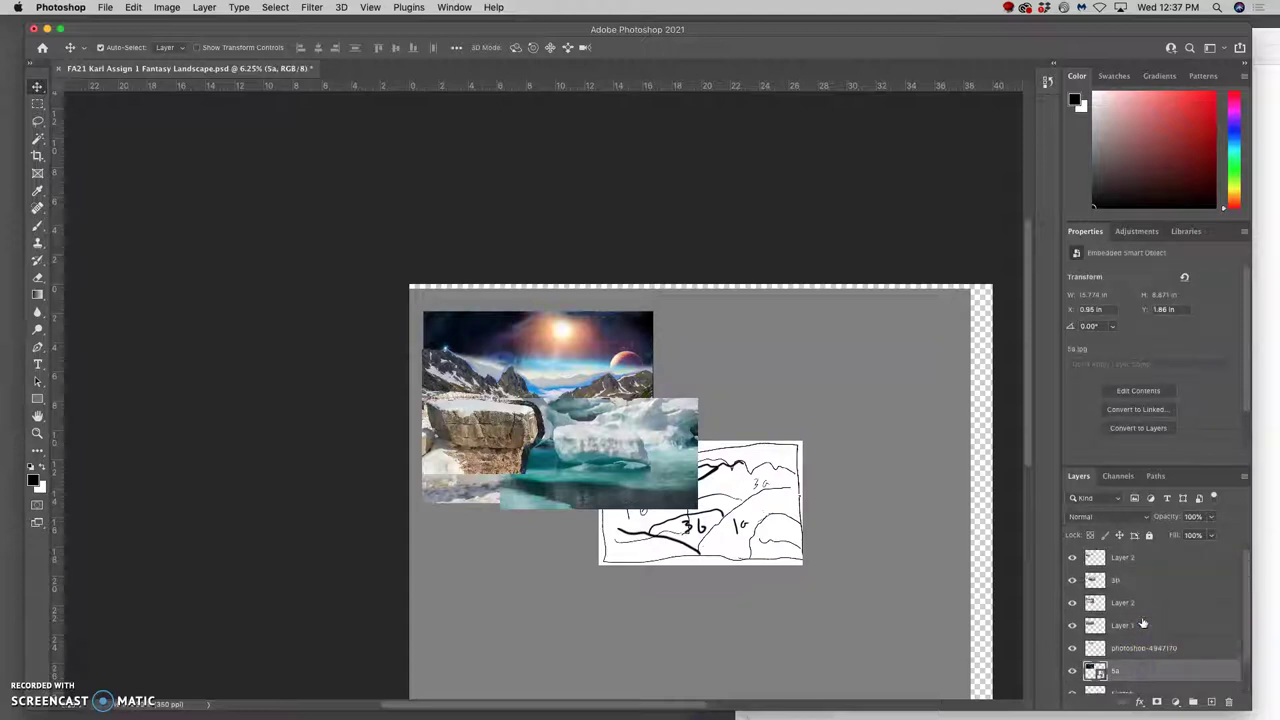
left_click(1147, 560, "shift")
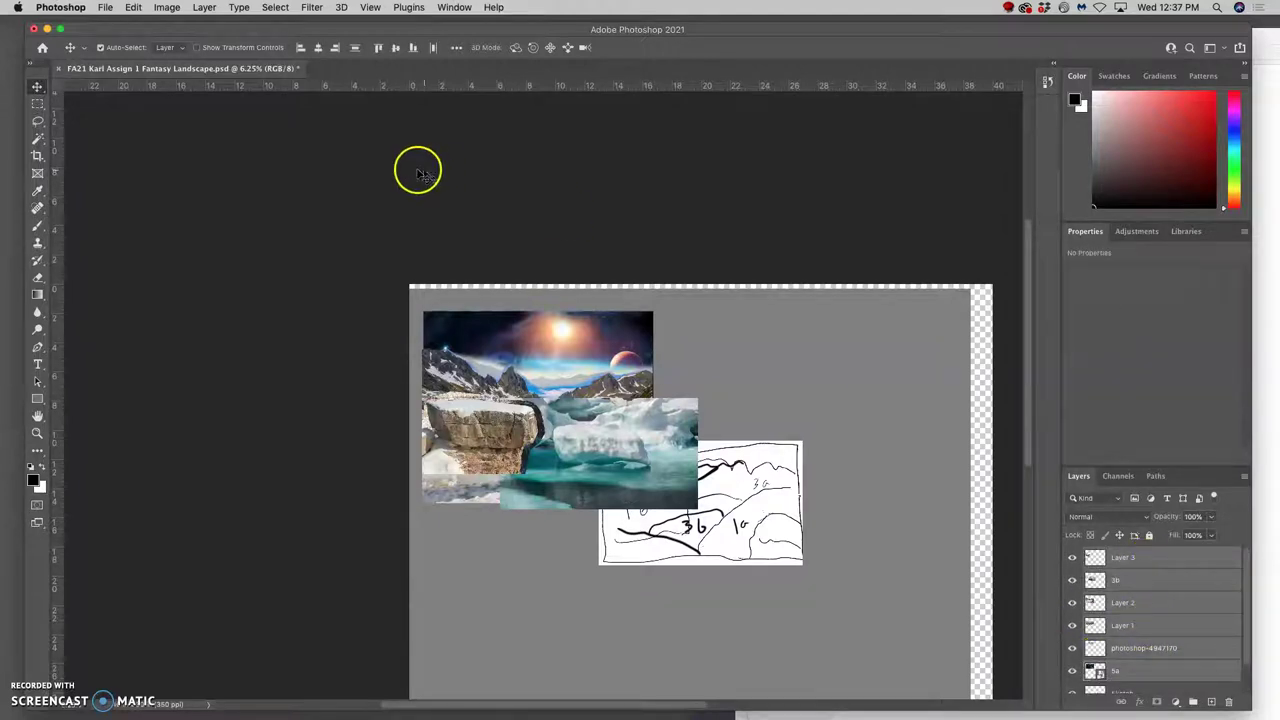
- Center the photo layers and place guides at the image's top, left and right edges and 20.46 in
mouse_move(510, 342)
left_mouse_down()
mouse_move(608, 380)
mouse_move(635, 435)
mouse_move(680, 448)
mouse_move(652, 445)
left_mouse_up()
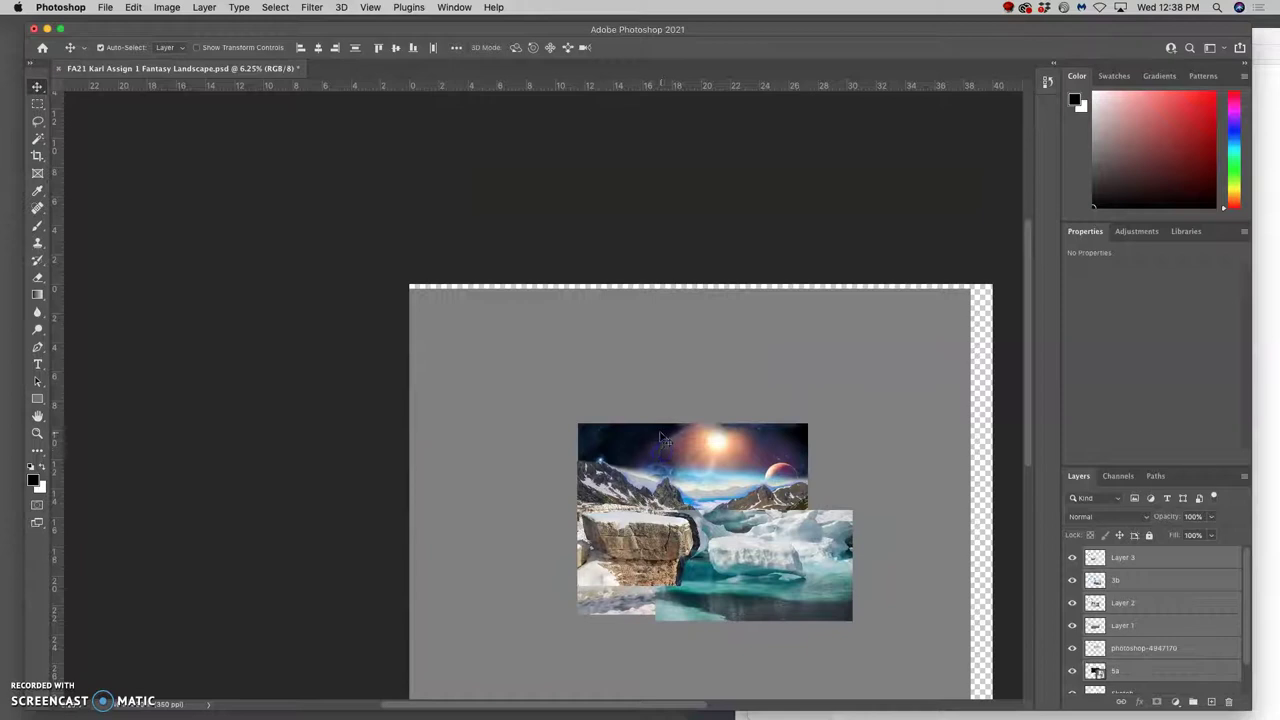
key("super+semicolon")
scroll(700, 368, "down", 3)
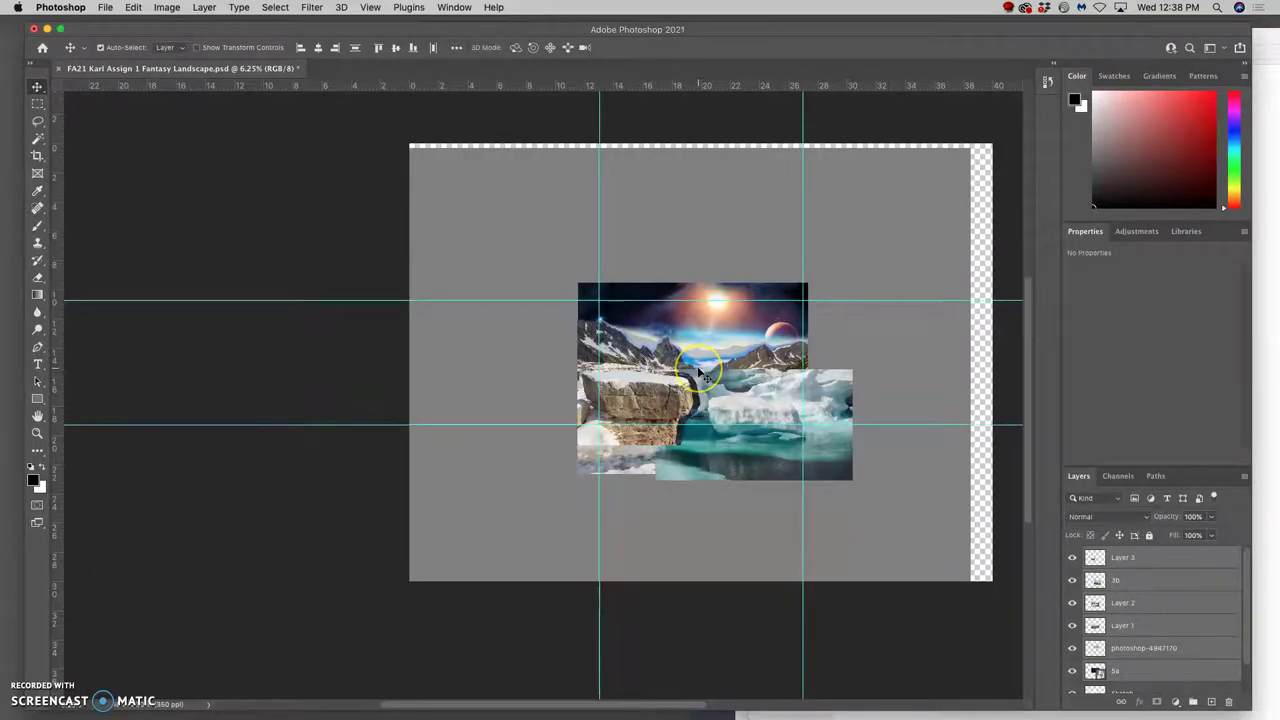
scroll(700, 372, "up", 5)
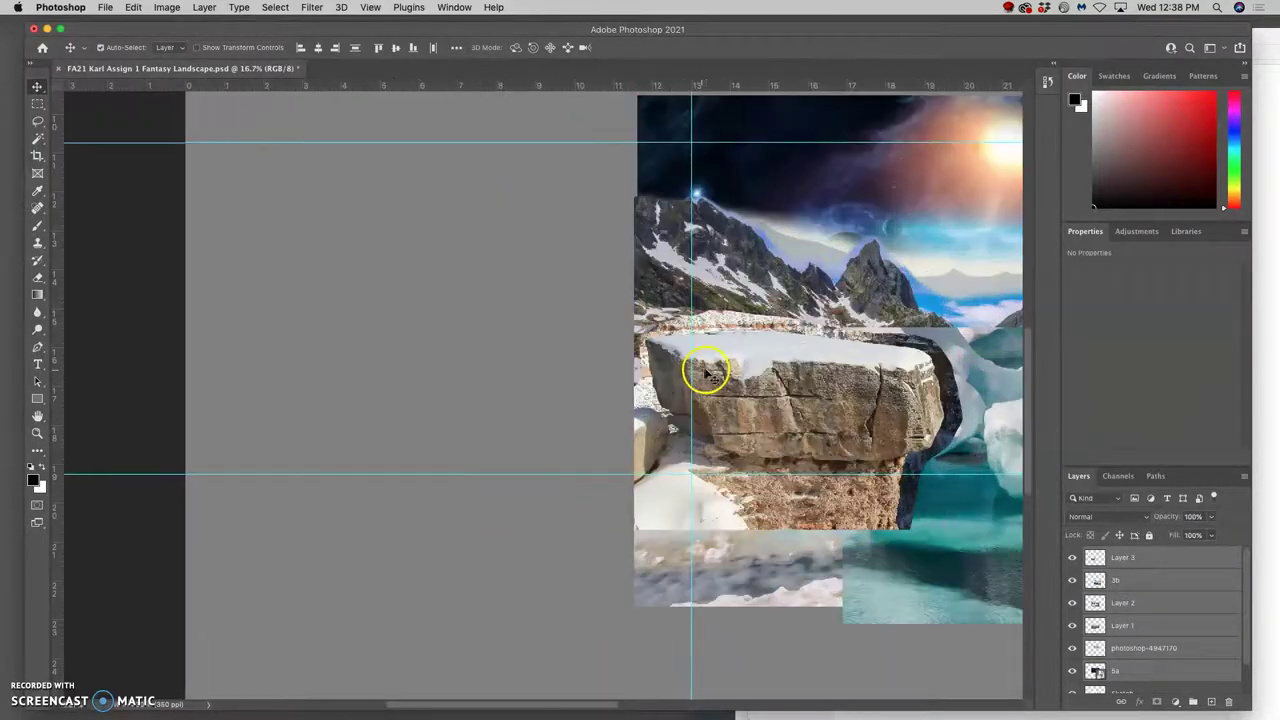
scroll(700, 372, "right", 5)
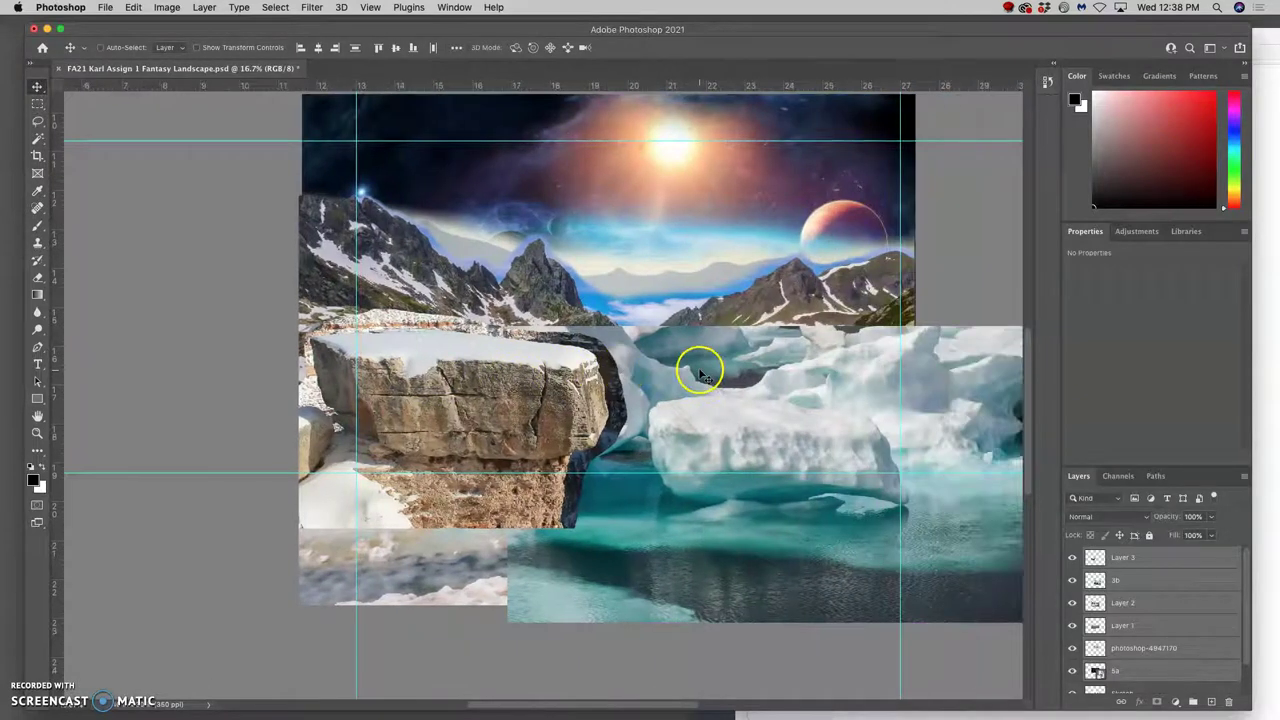
scroll(700, 372, "down", 2)
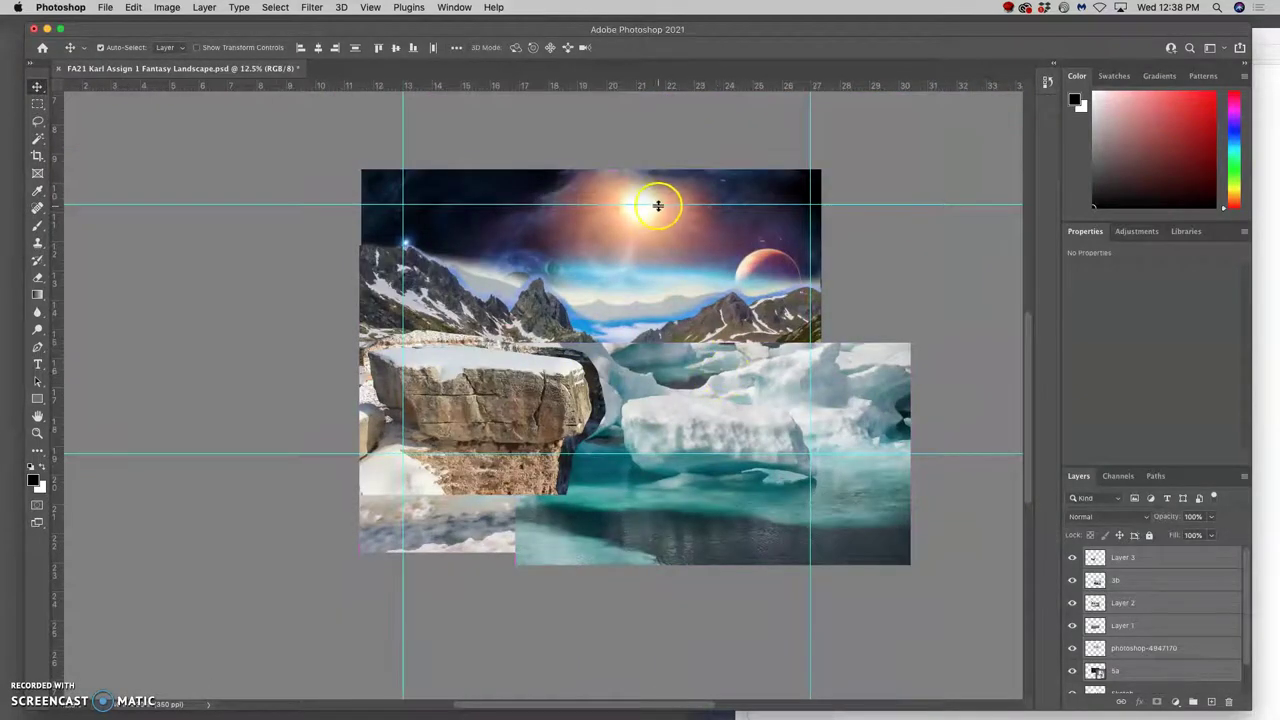
left_click_drag(658, 205, 655, 172)
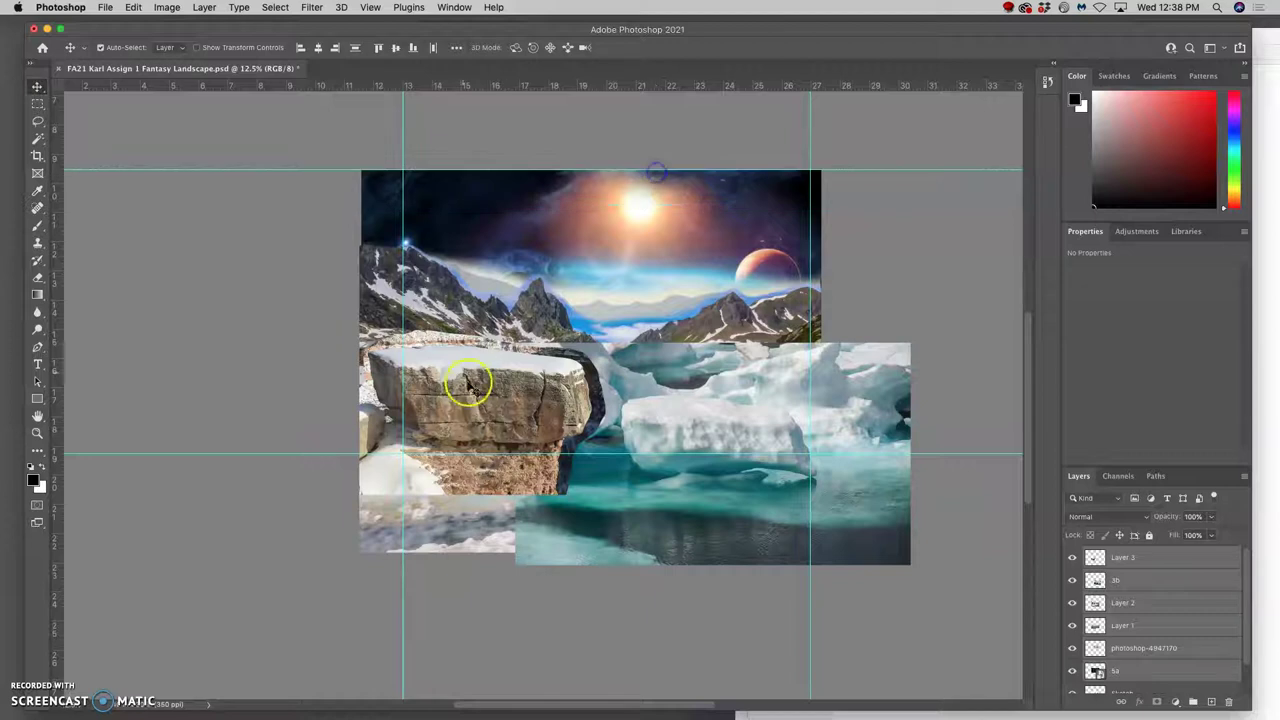
left_click_drag(403, 330, 362, 330)
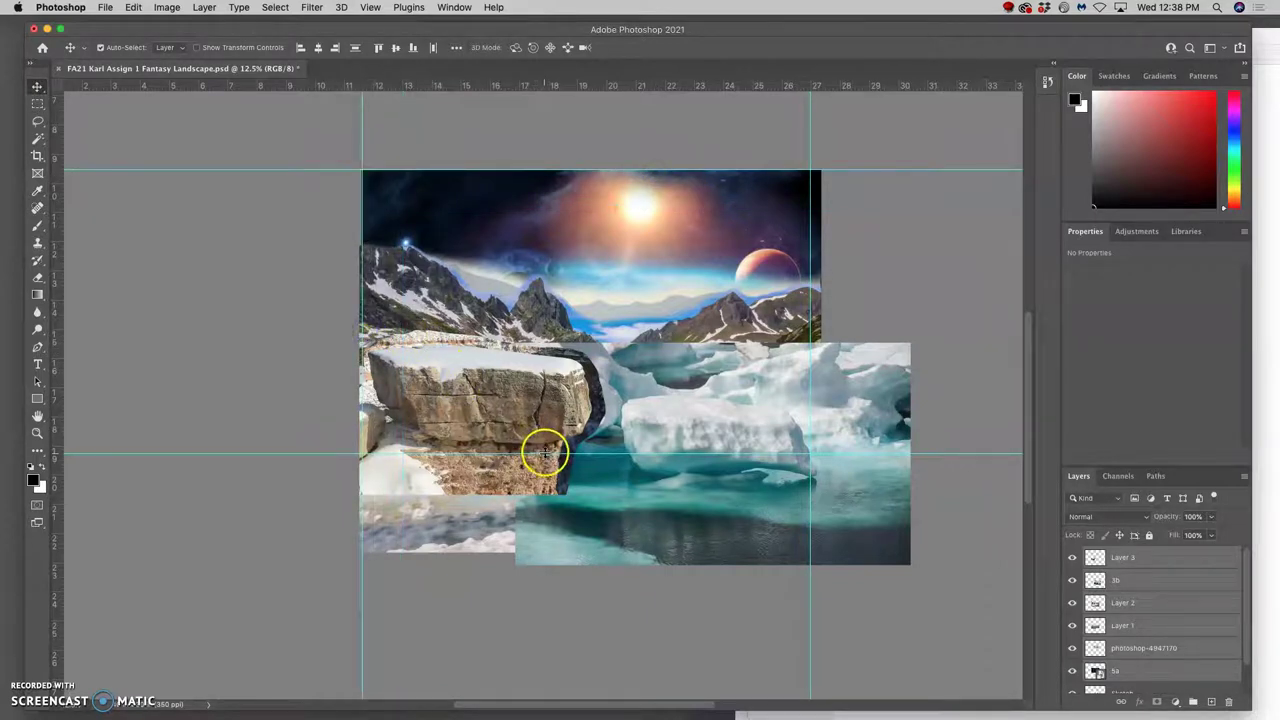
left_click_drag(544, 454, 539, 488)
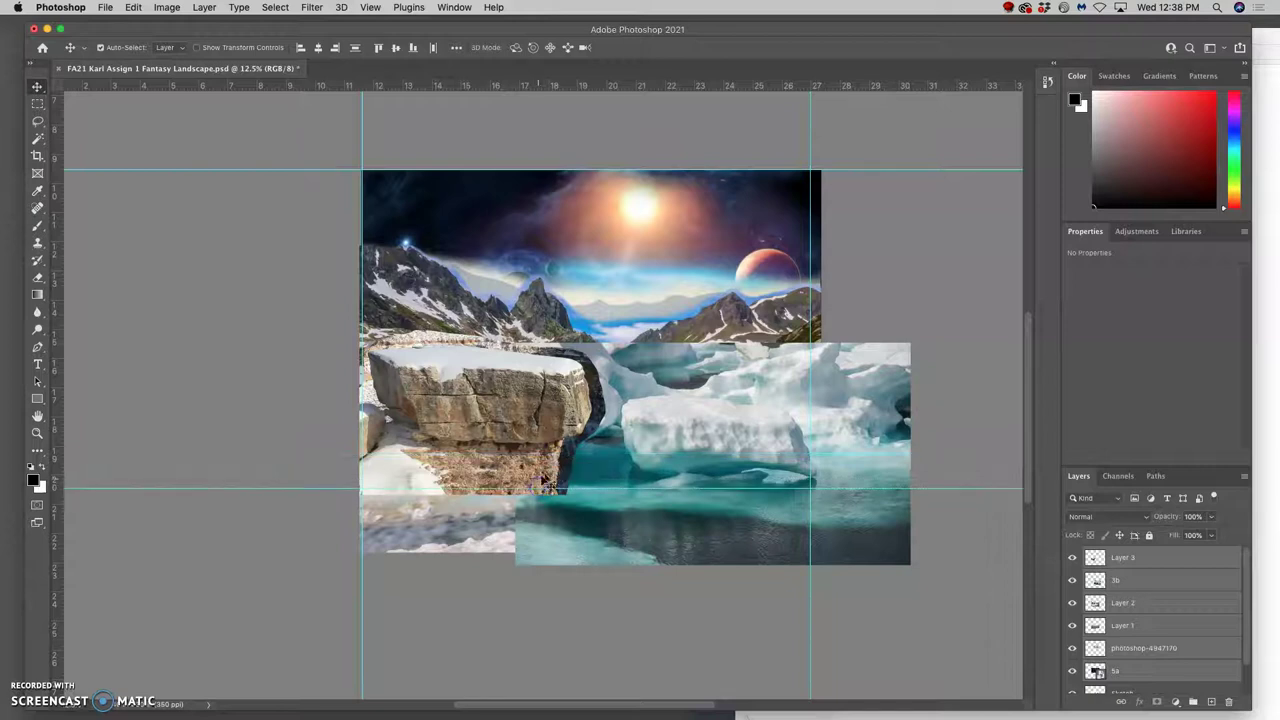
left_click_drag(810, 384, 820, 385)
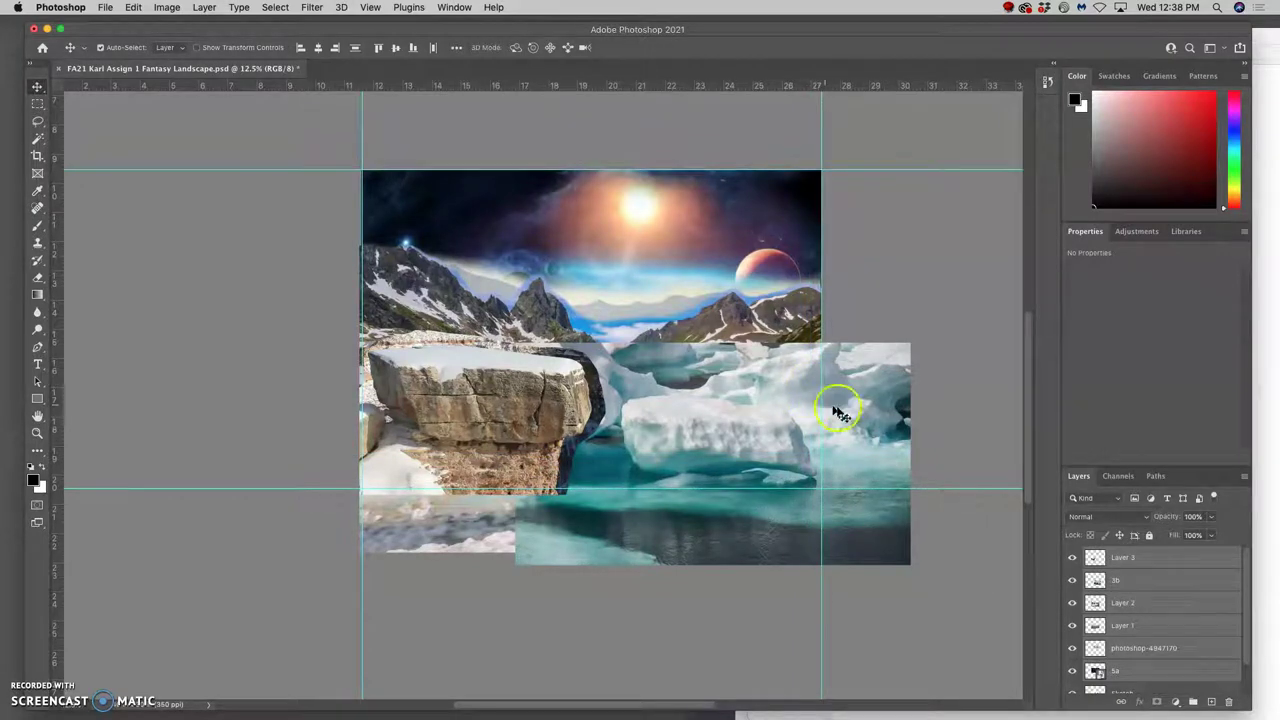
- Hide and reshow the 3b ice and Layer 3 rock layers to check them
left_click(1127, 581)
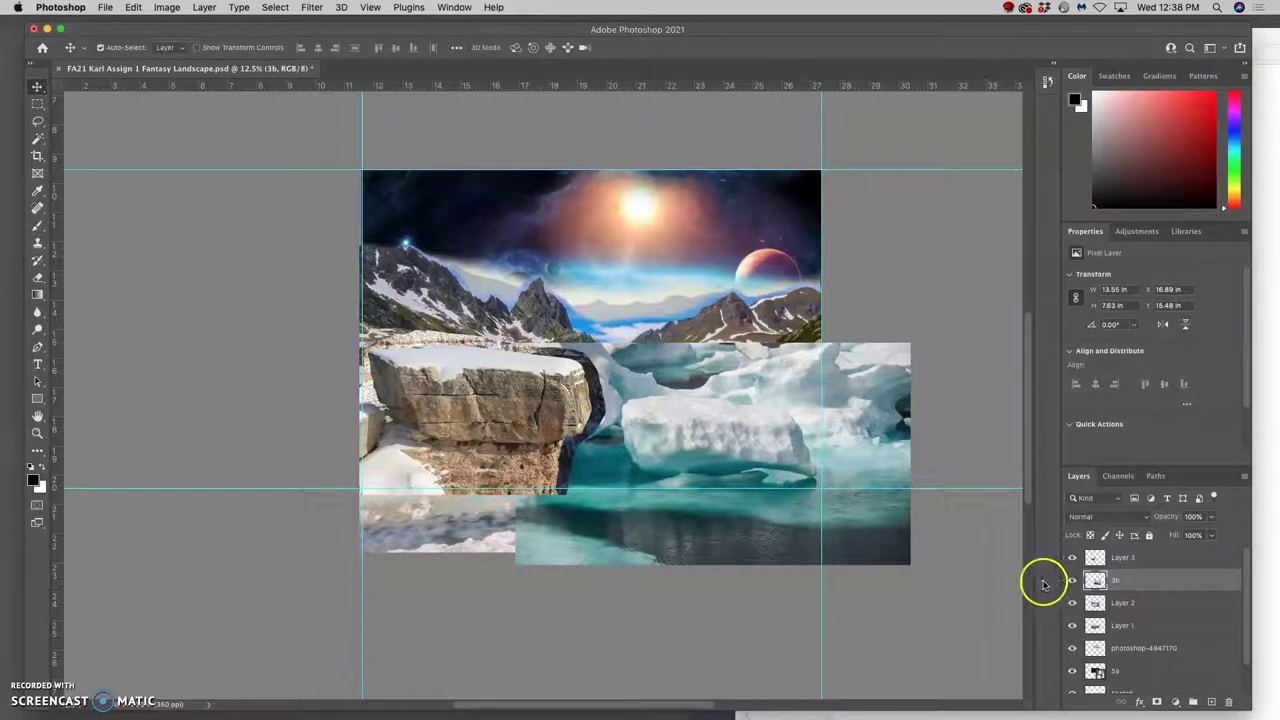
left_click(1072, 580)
left_click(1072, 580)
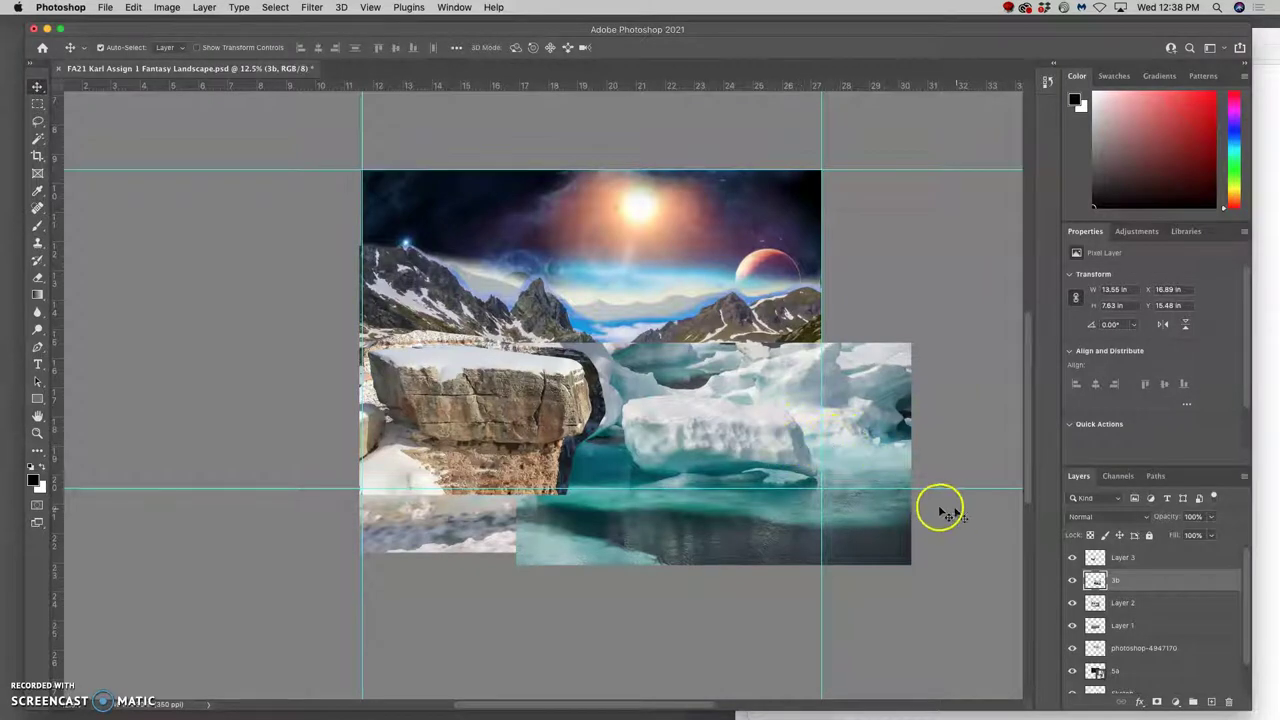
left_click(502, 422)
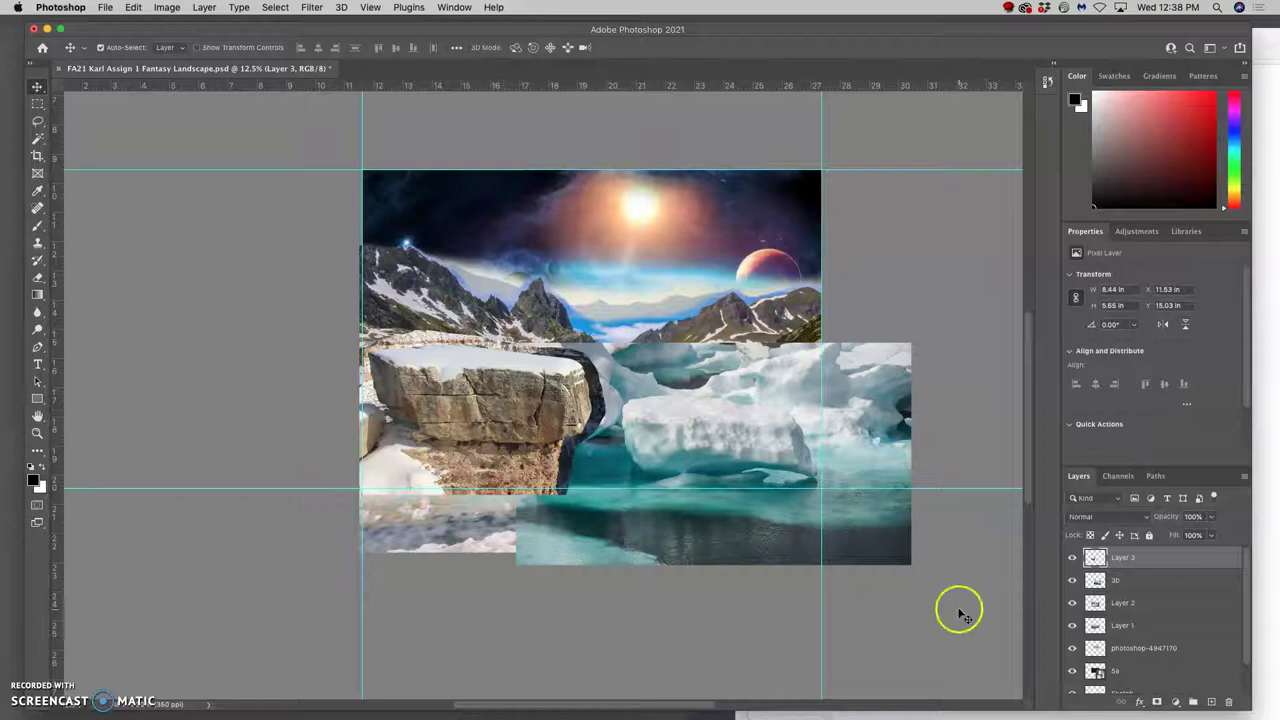
left_click(1073, 558)
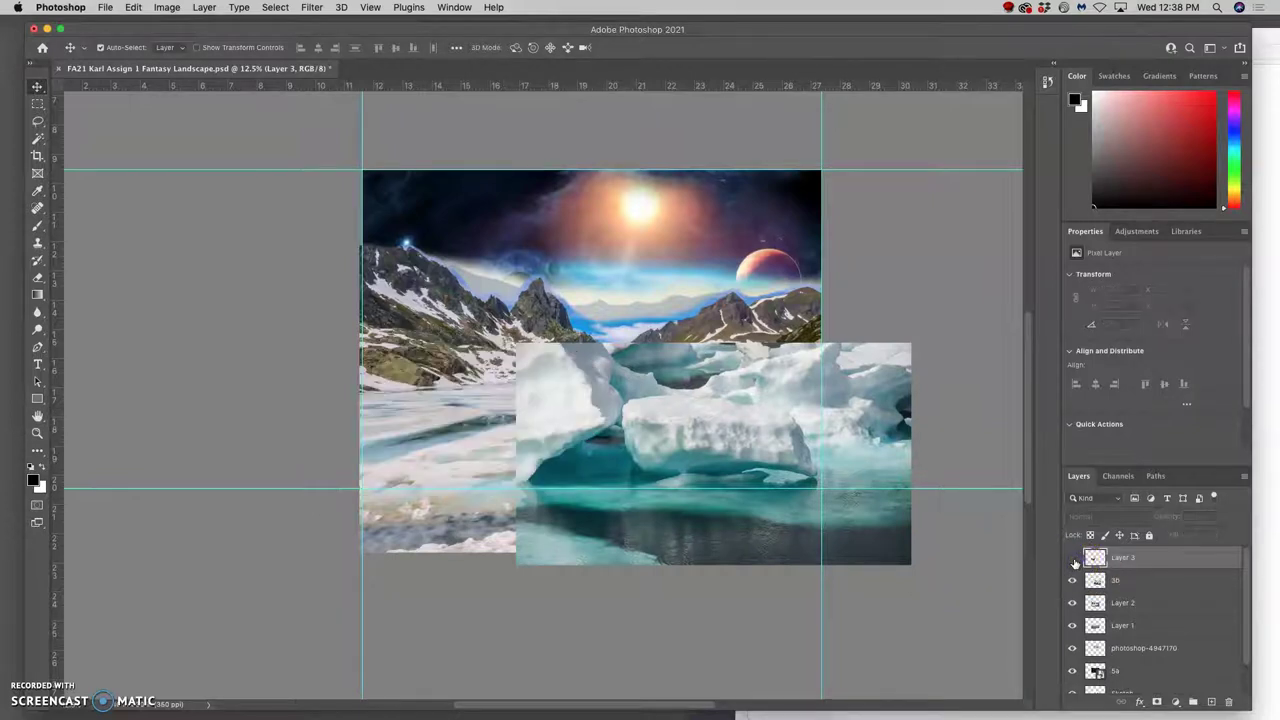
left_click(938, 550)
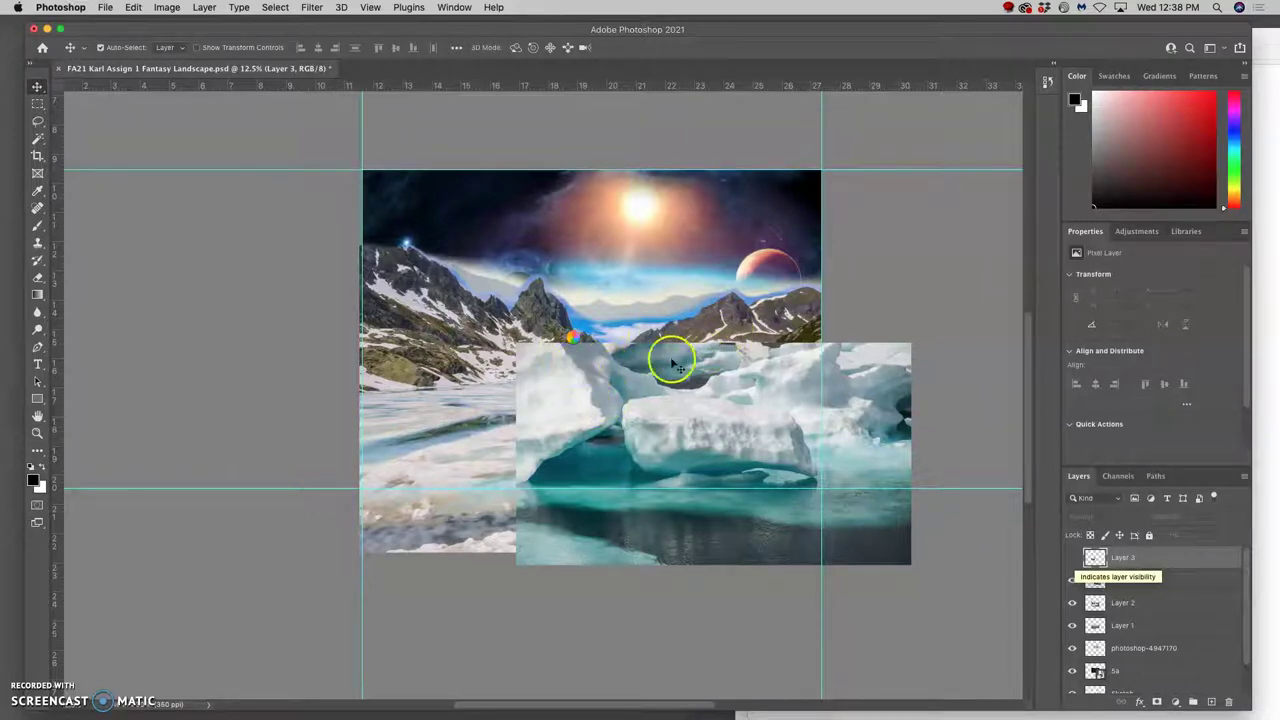
left_click(1073, 558)
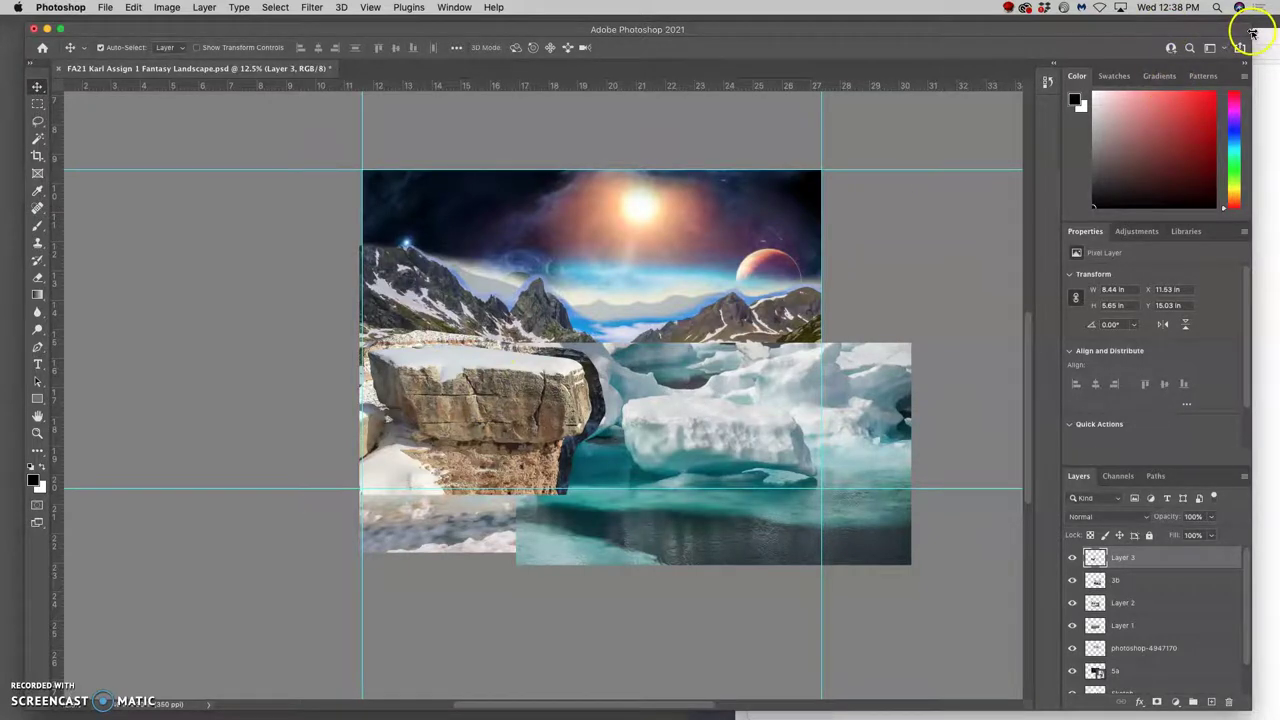
- Bring Finder forward and open the Reference Images folder
left_click(1252, 34)
left_click_drag(1251, 34, 1239, 38)
double_click(992, 126)
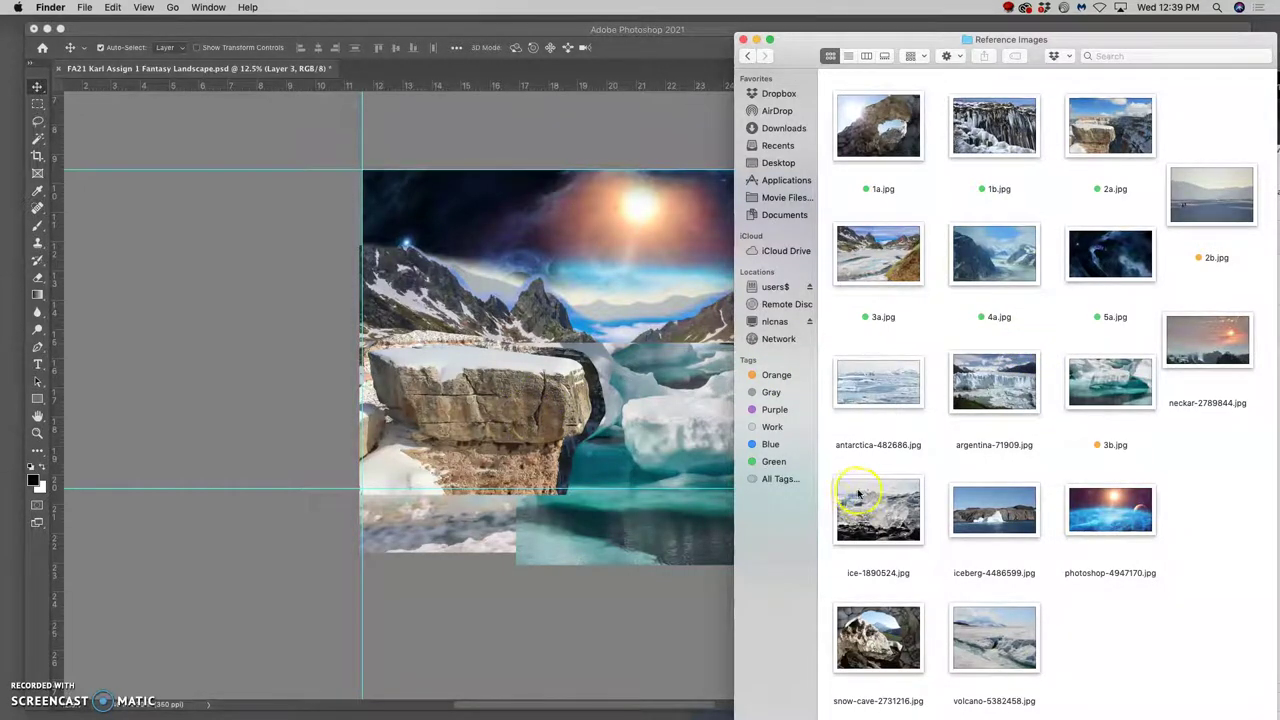
- View the ice-1890524.jpg reference photo full size in Preview, then close it
left_click(885, 520)
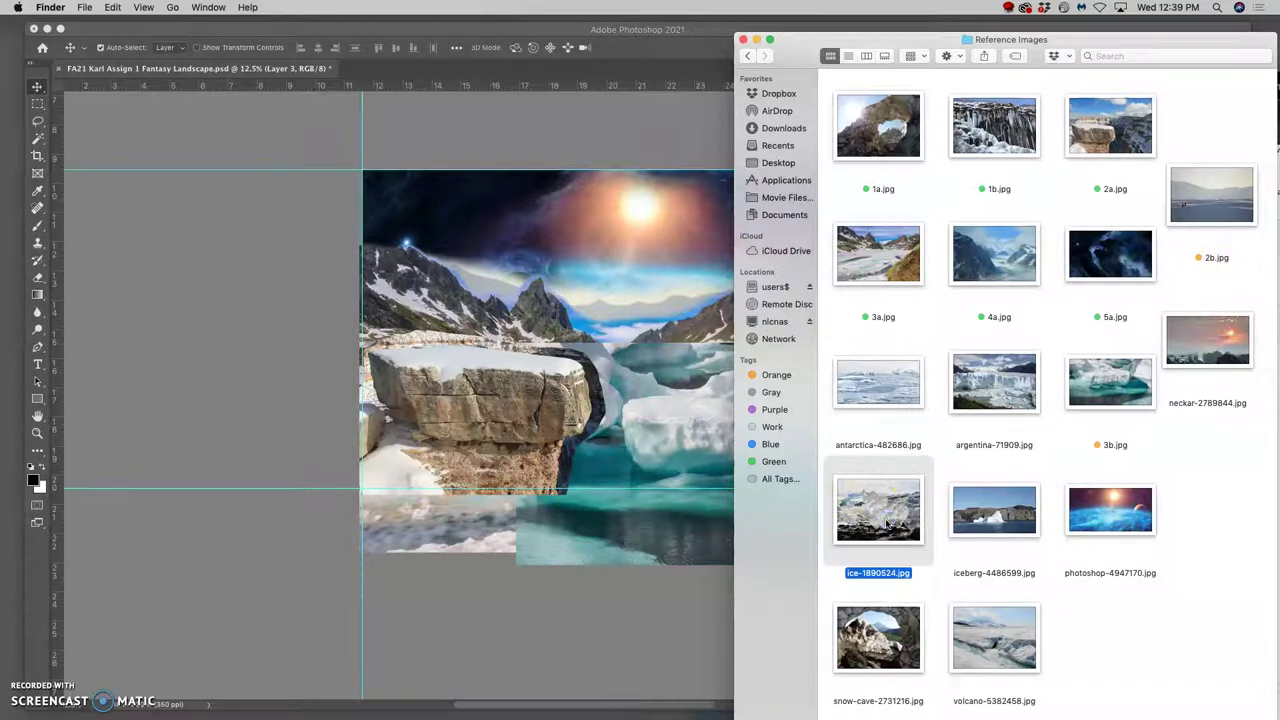
double_click(887, 520)
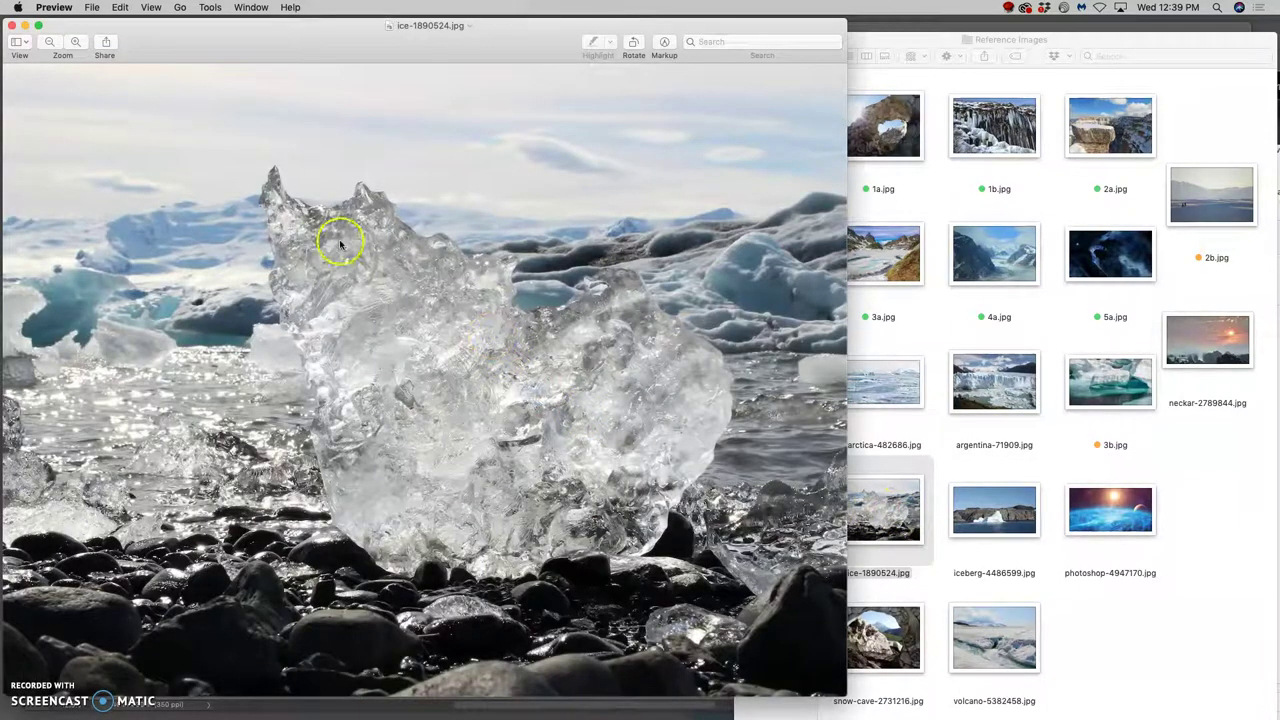
left_click(12, 26)
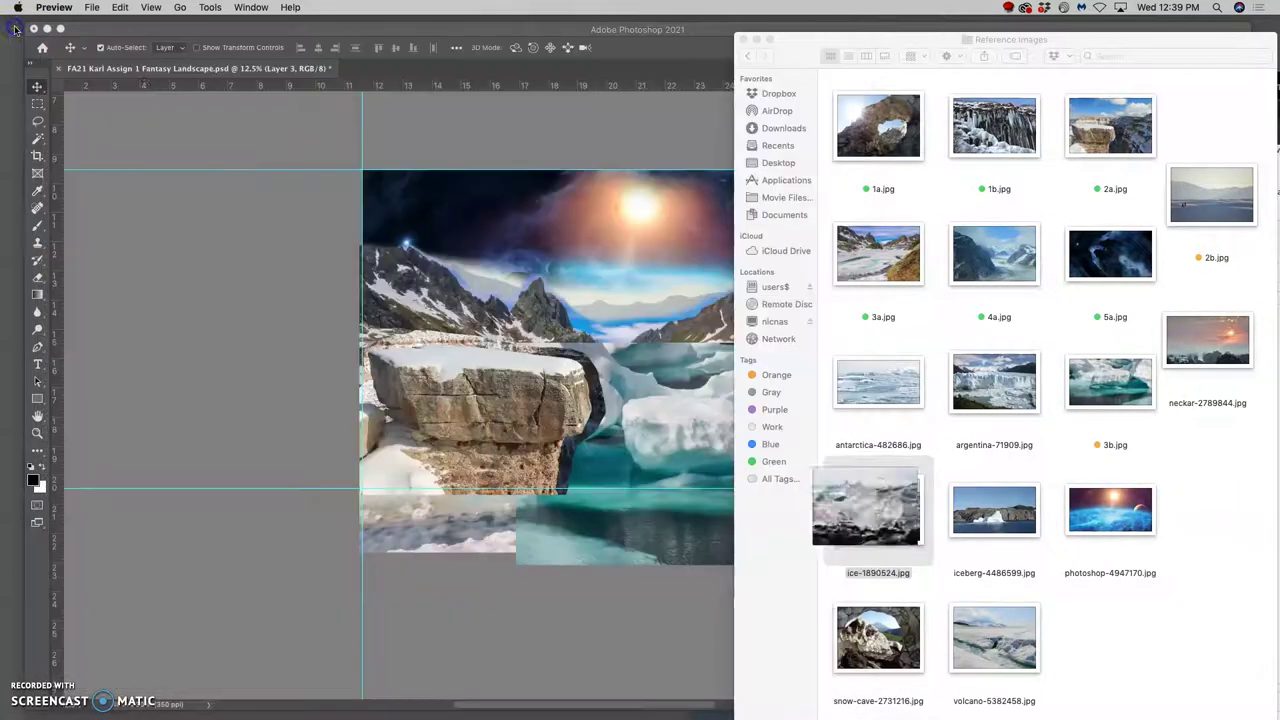
- Bring up the Pixabay ice crystals results, scroll through them and open the search field
mouse_move(420, 712)
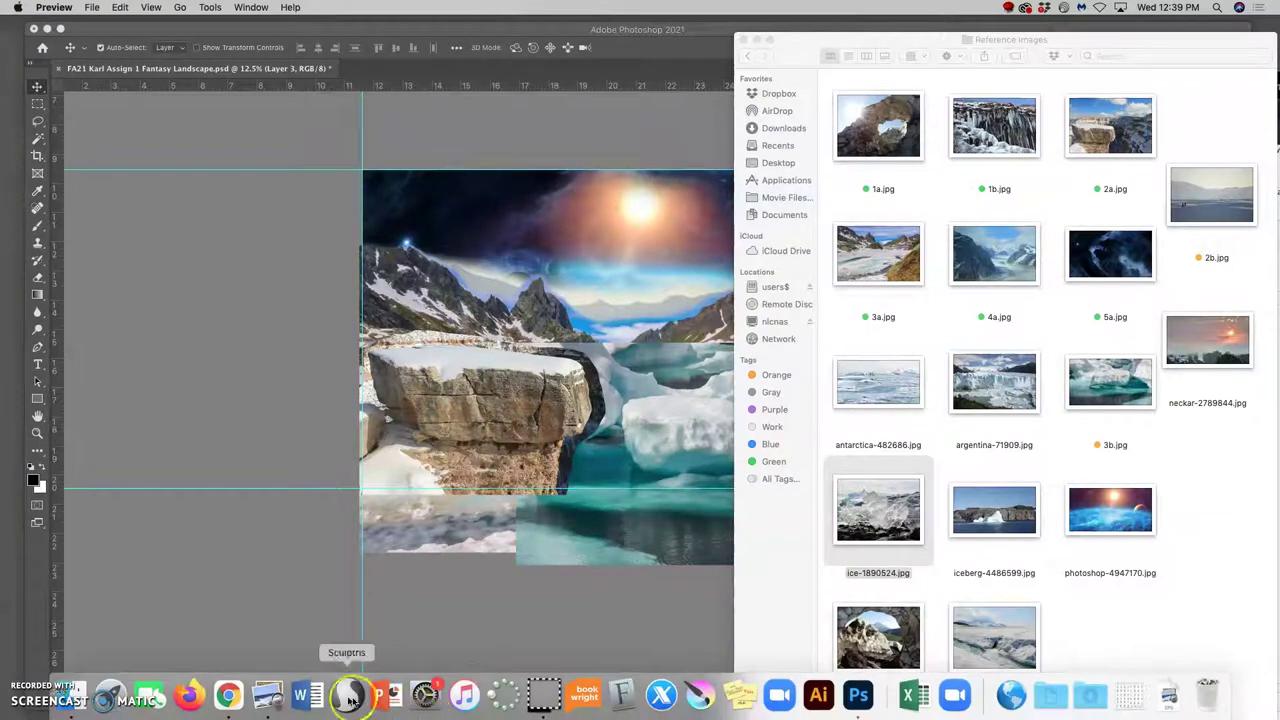
left_click(229, 696)
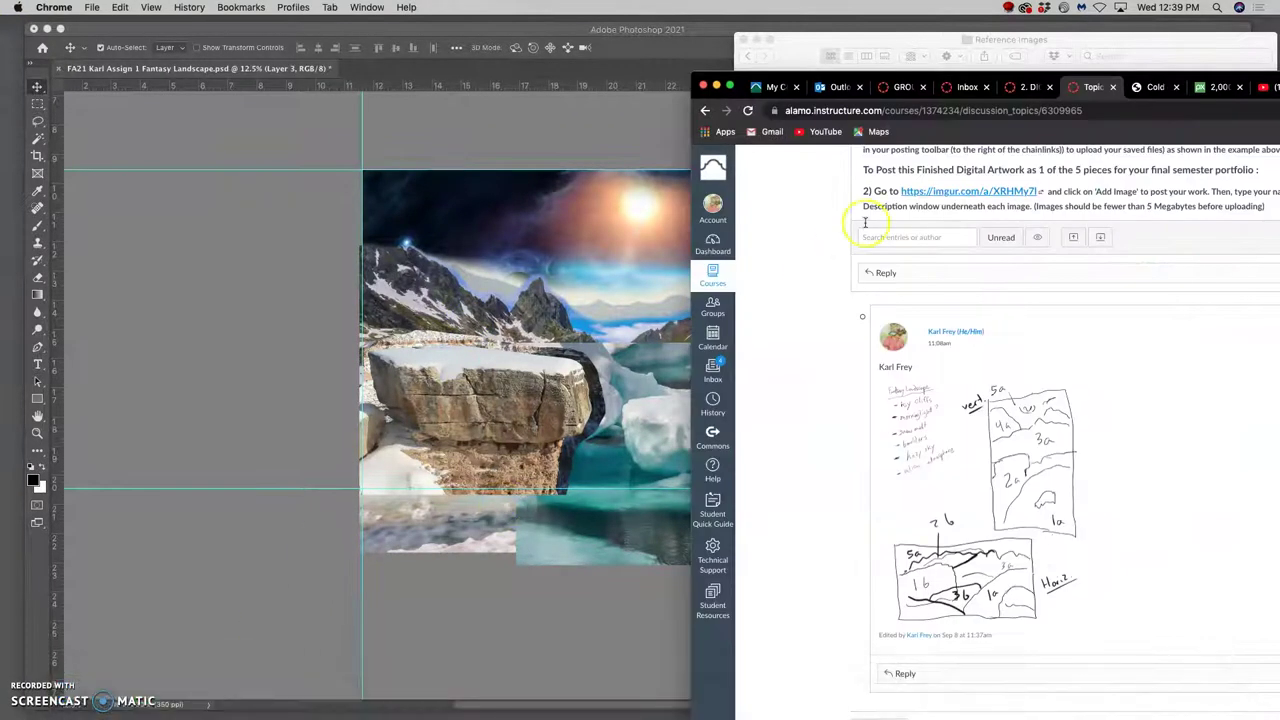
left_click(1218, 87)
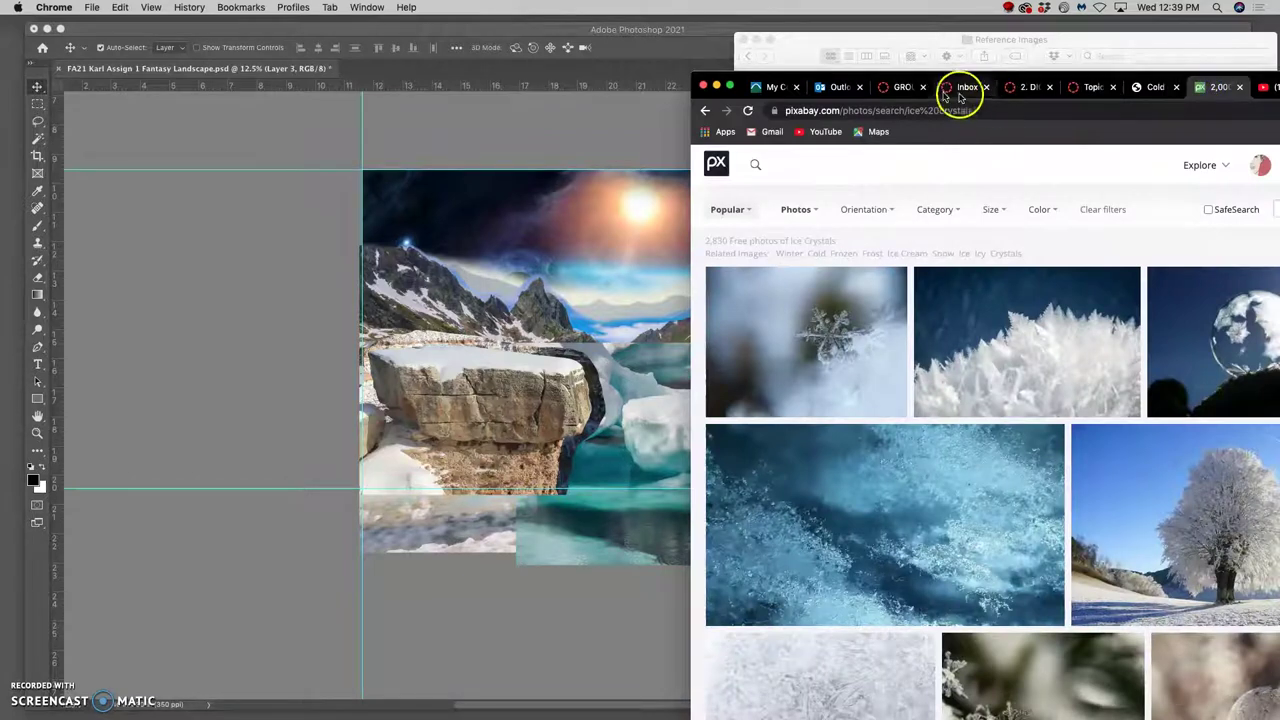
left_click_drag(765, 78, 618, 24)
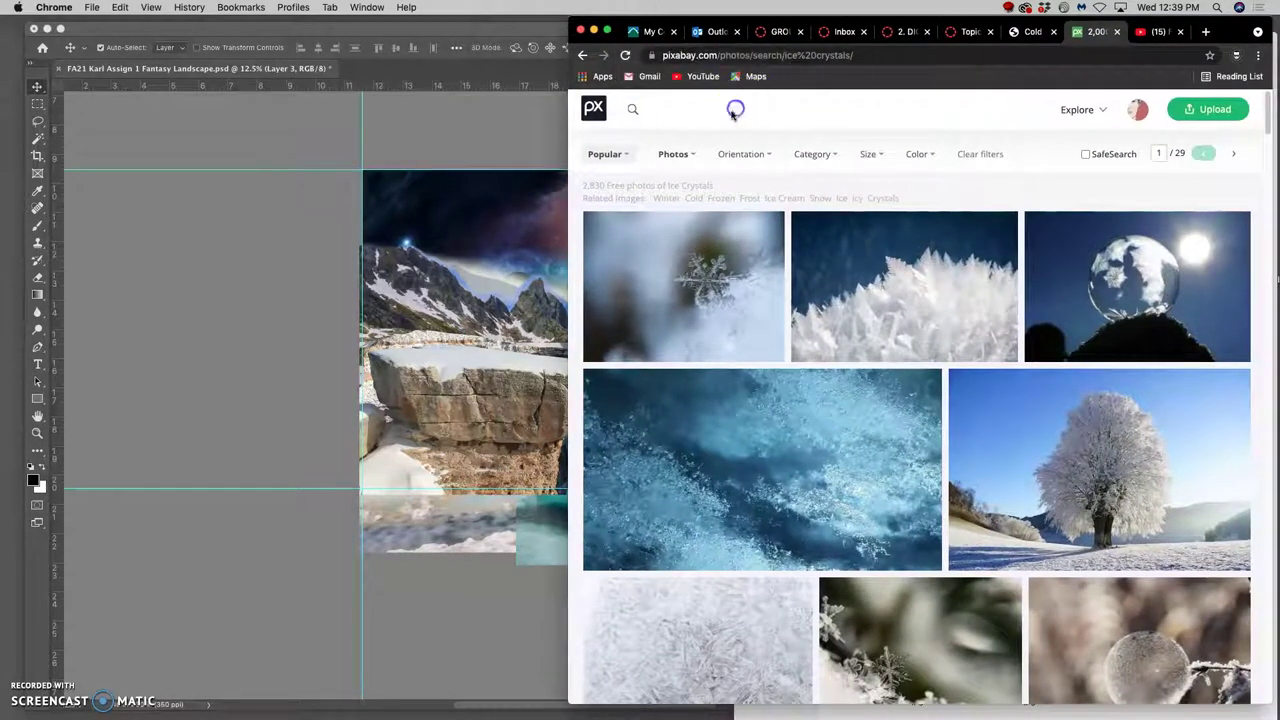
scroll(858, 358, "down", 10)
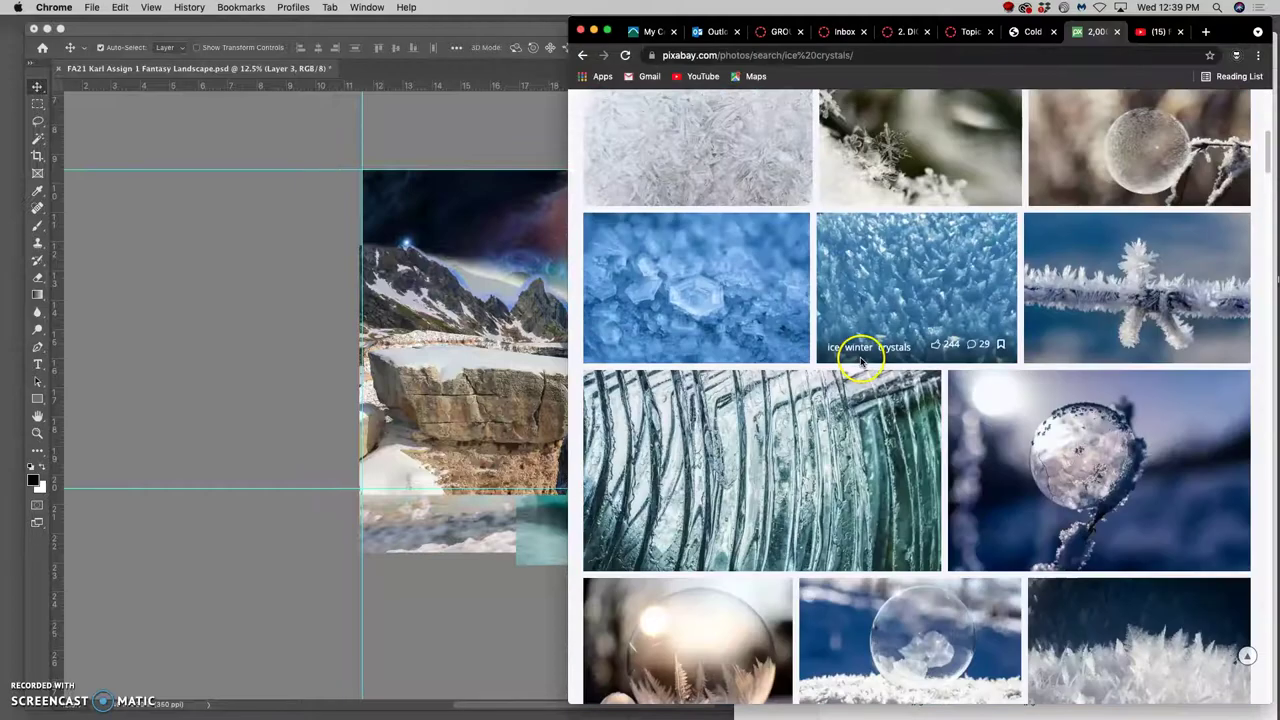
scroll(860, 362, "down", 10)
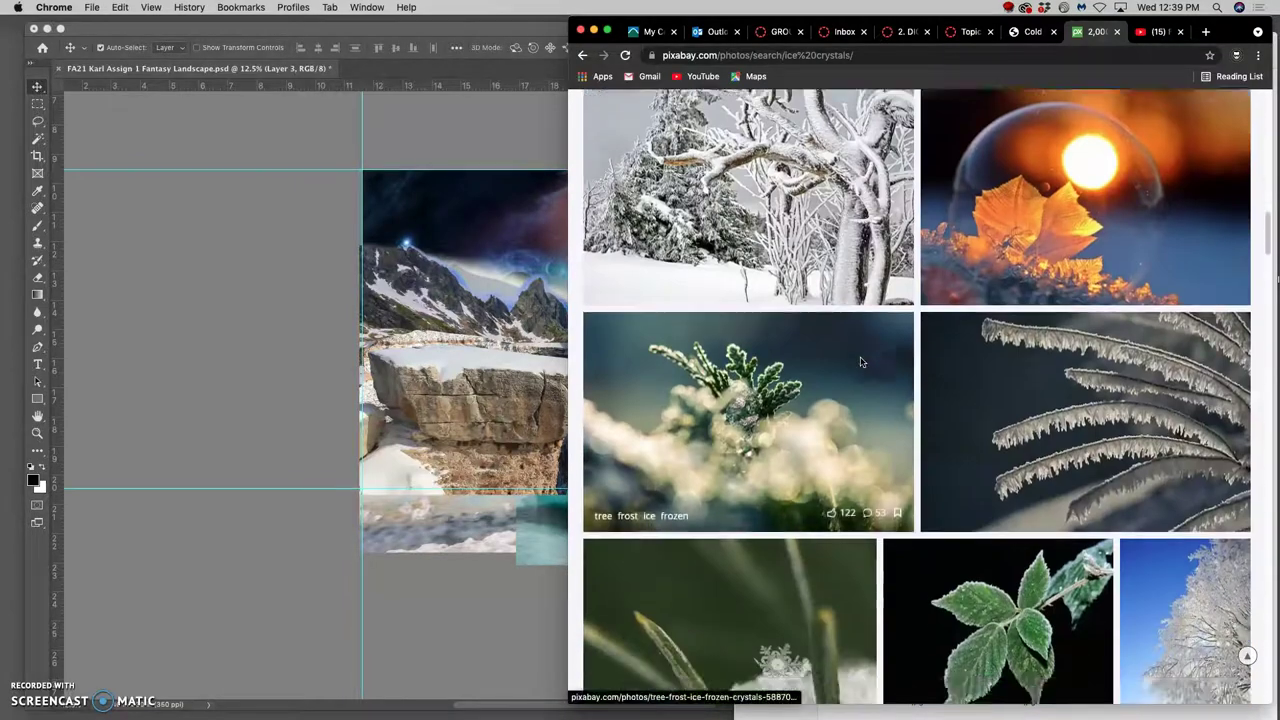
scroll(860, 362, "down", 10)
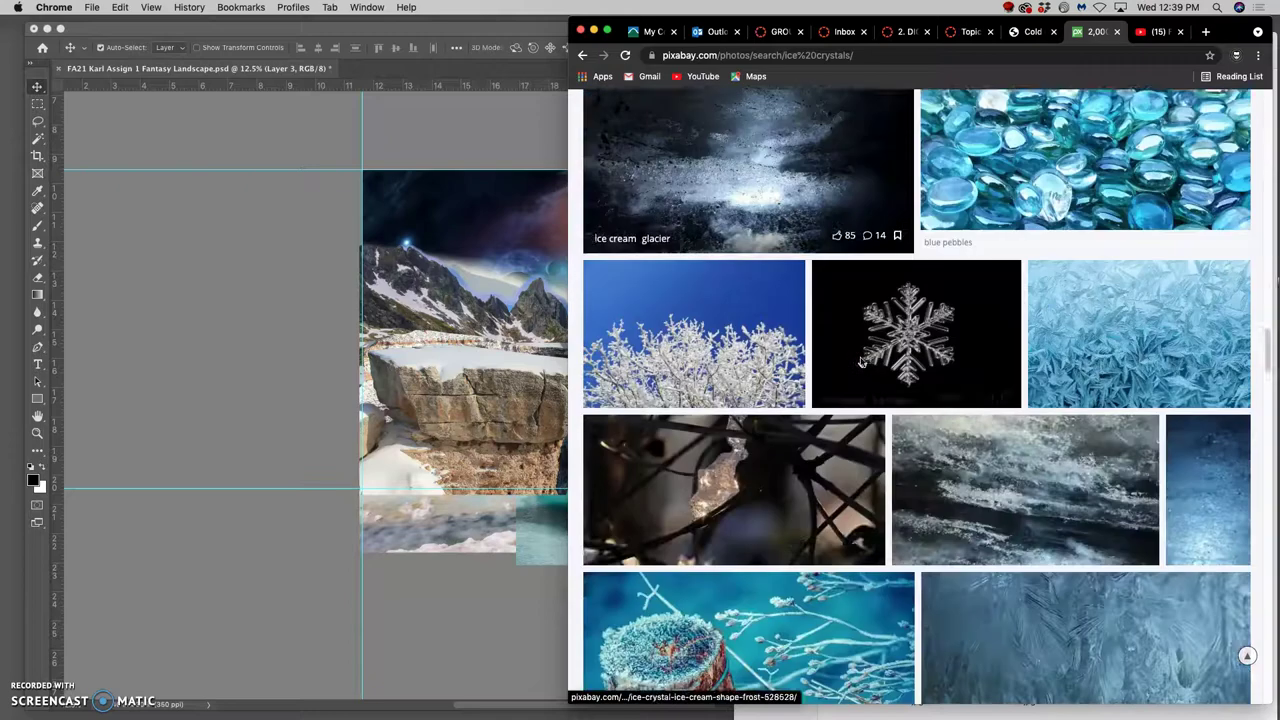
scroll(860, 362, "up", 20)
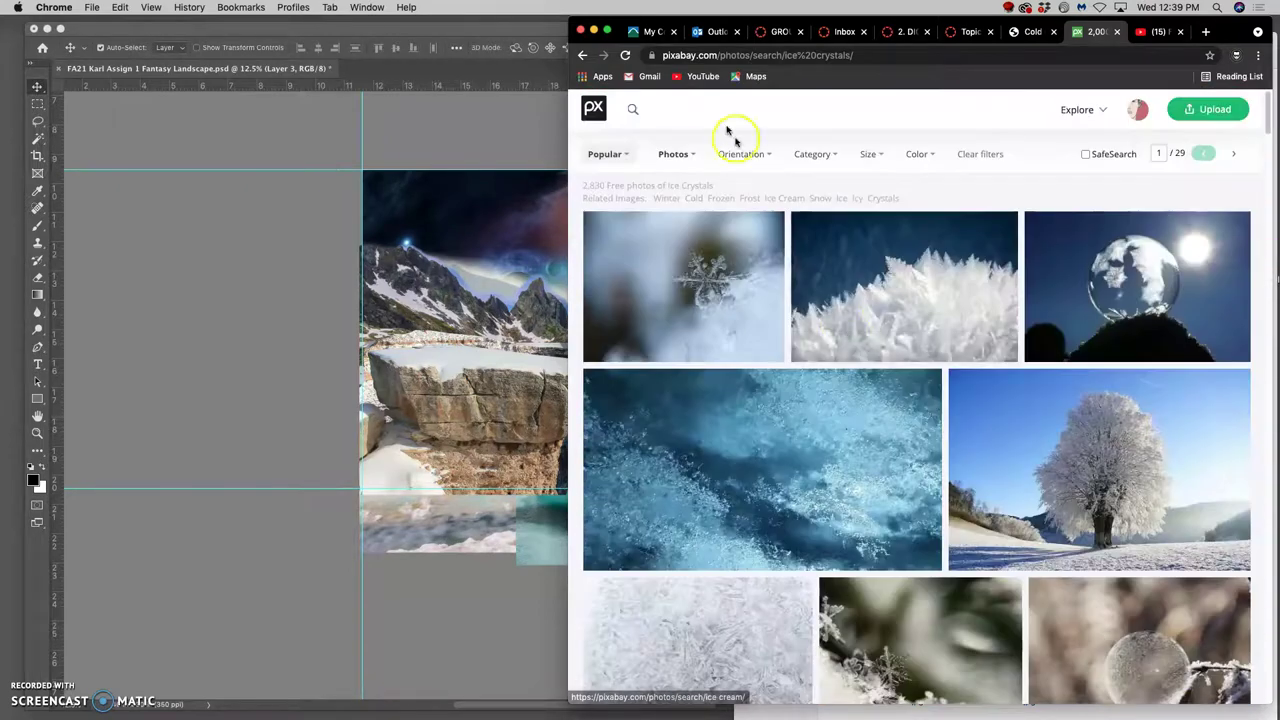
left_click(632, 112)
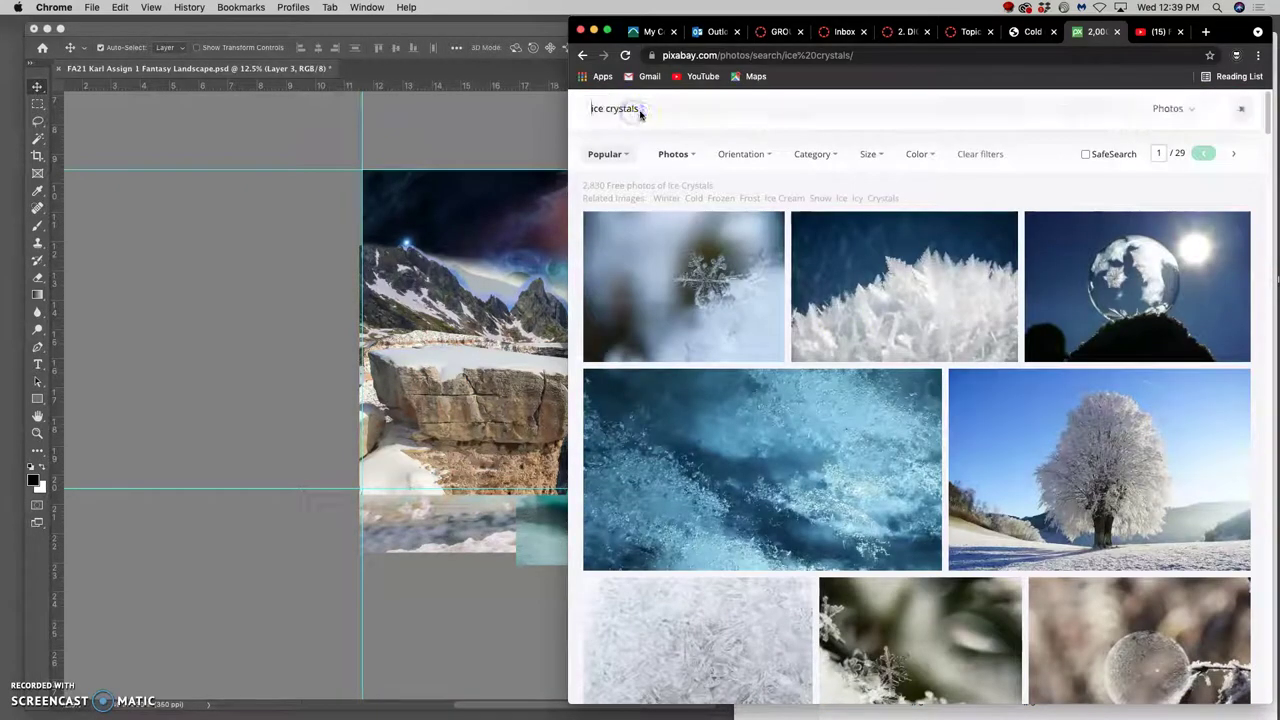
- Search Pixabay for 'glaciers' and browse the results, opening the turquoise iceberg photo
type("glaciers")
key("Return")
scroll(970, 325, "down", 10)
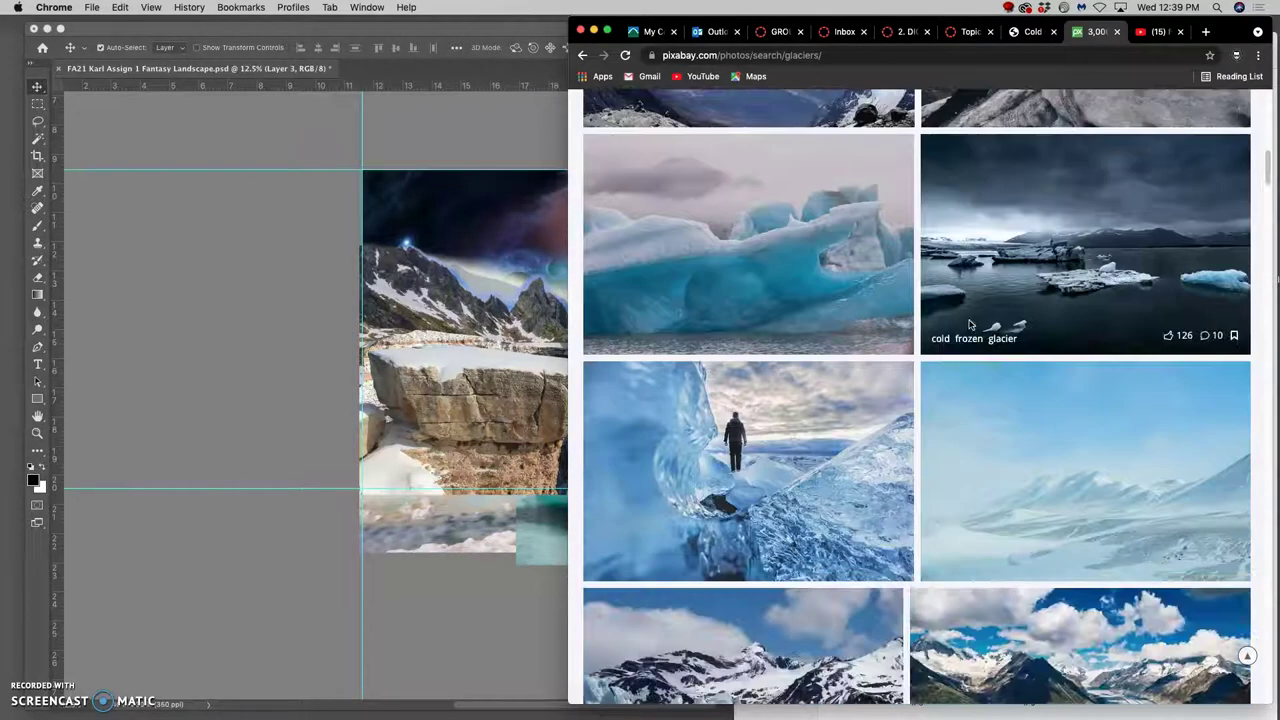
right_click(768, 254)
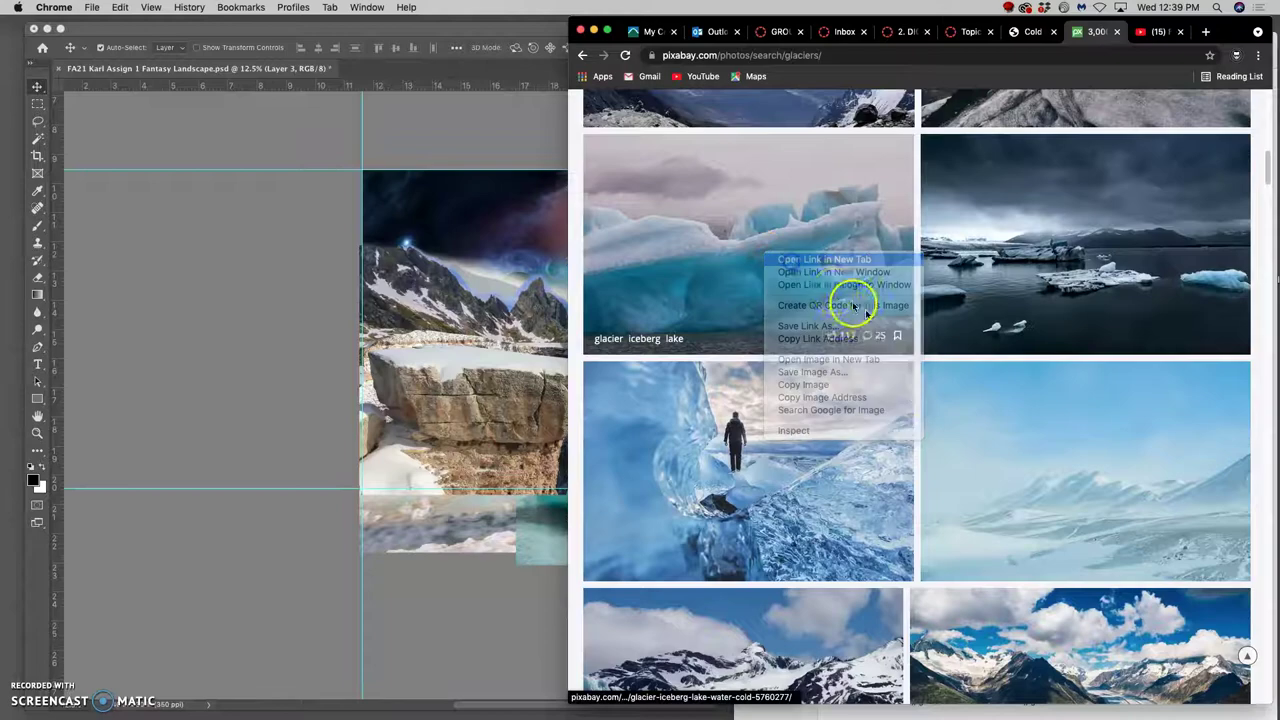
scroll(909, 391, "down", 5)
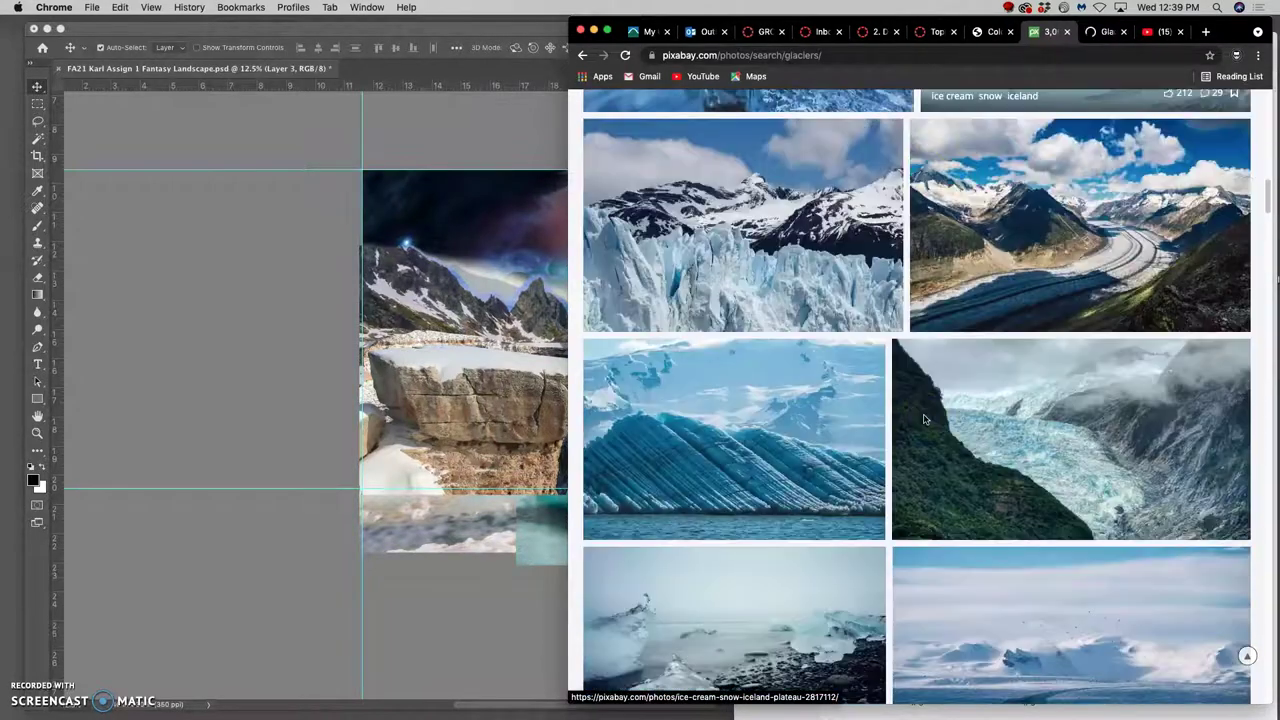
scroll(924, 419, "down", 6)
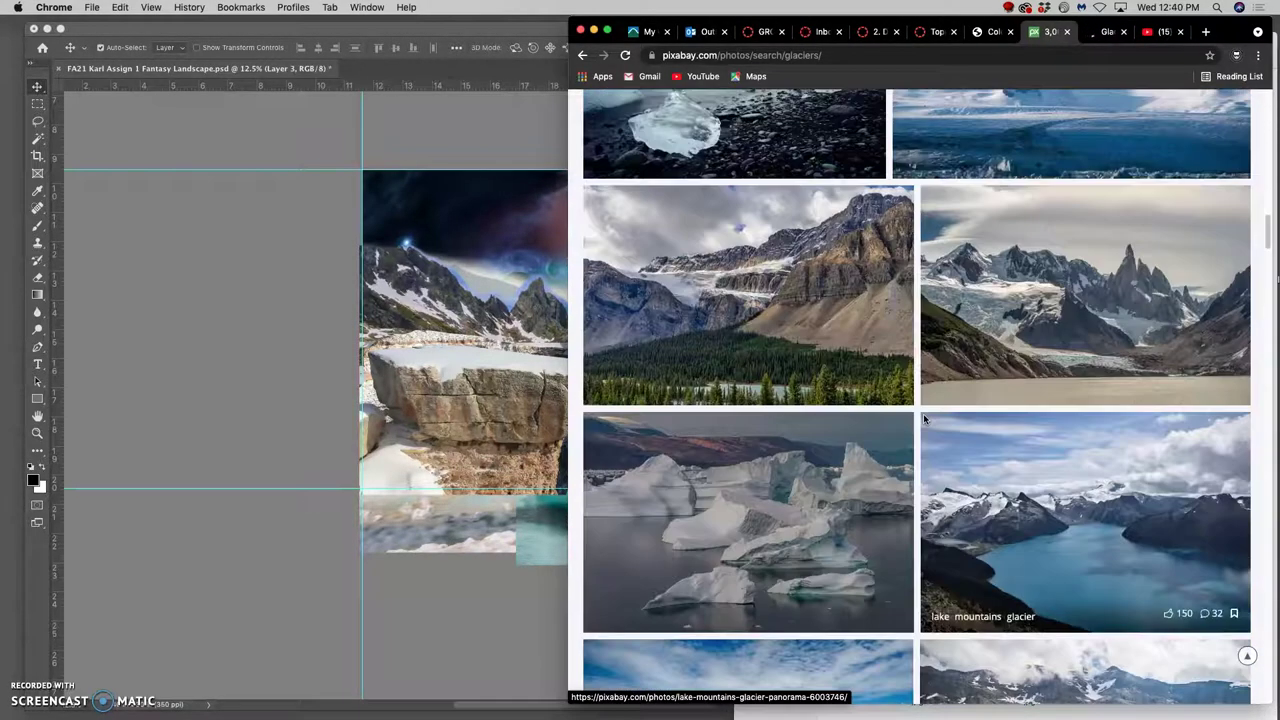
scroll(923, 417, "down", 2)
scroll(923, 417, "down", 3)
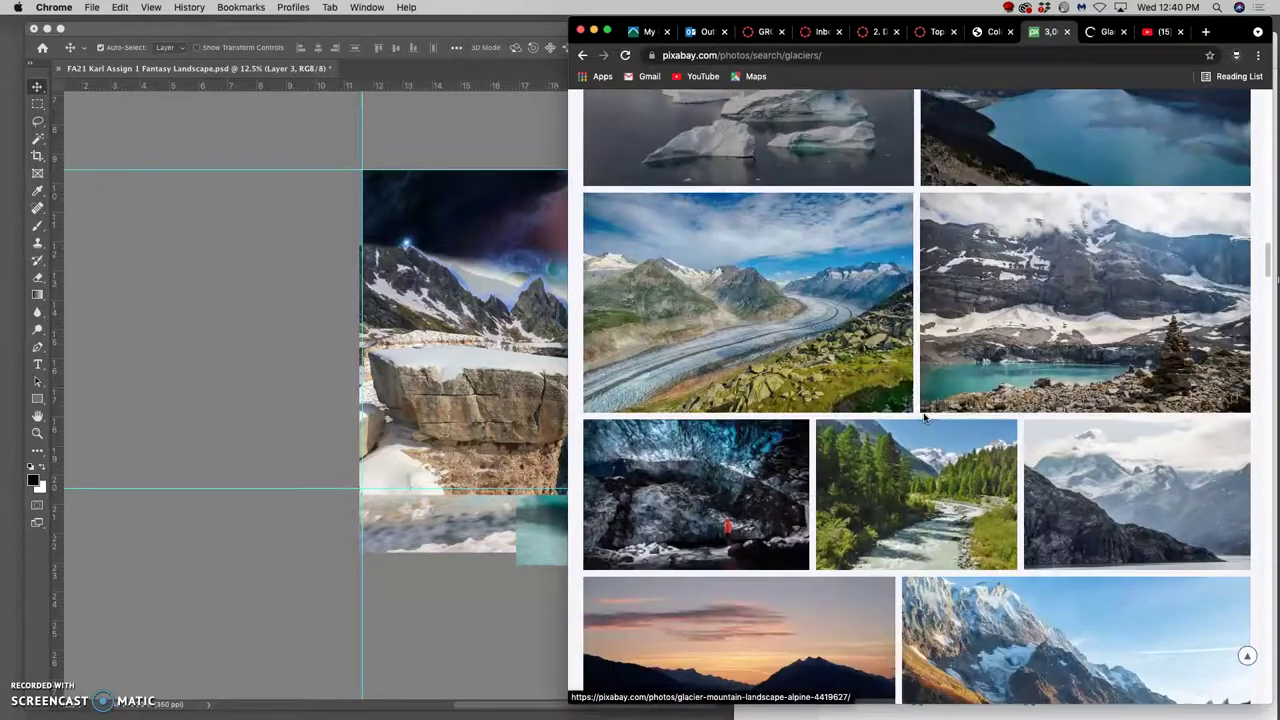
scroll(923, 417, "down", 10)
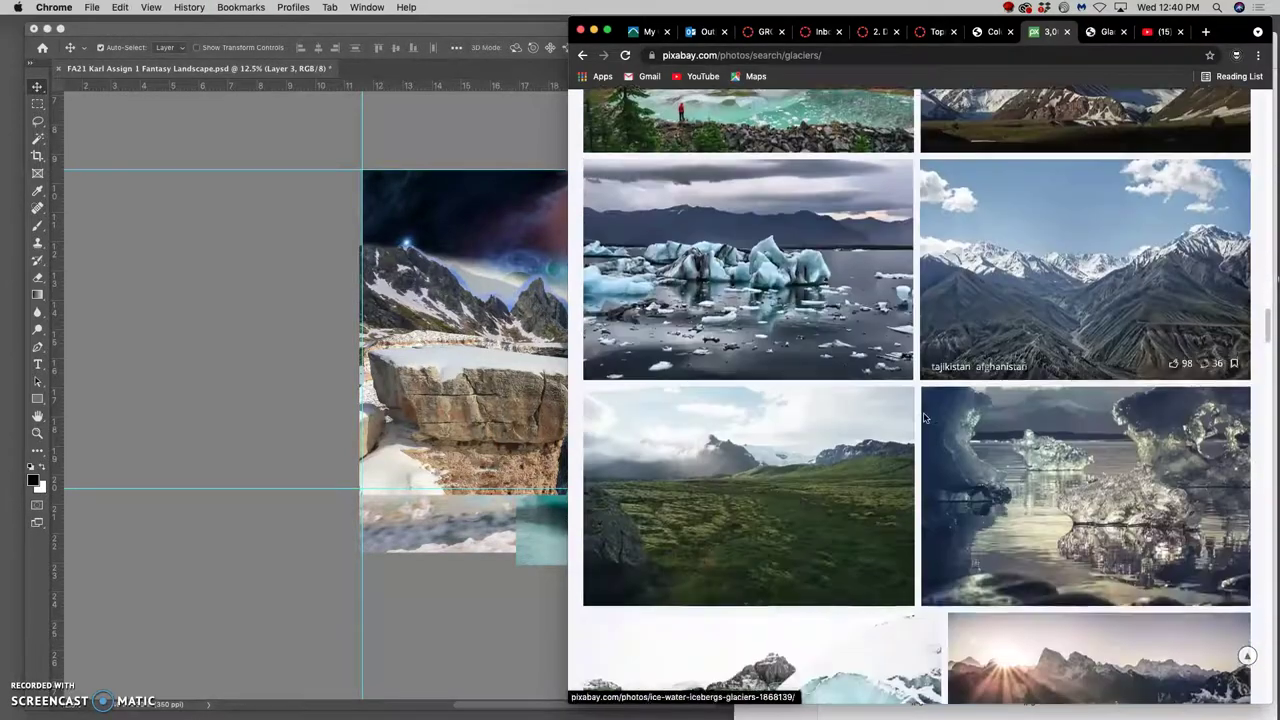
scroll(923, 417, "down", 8)
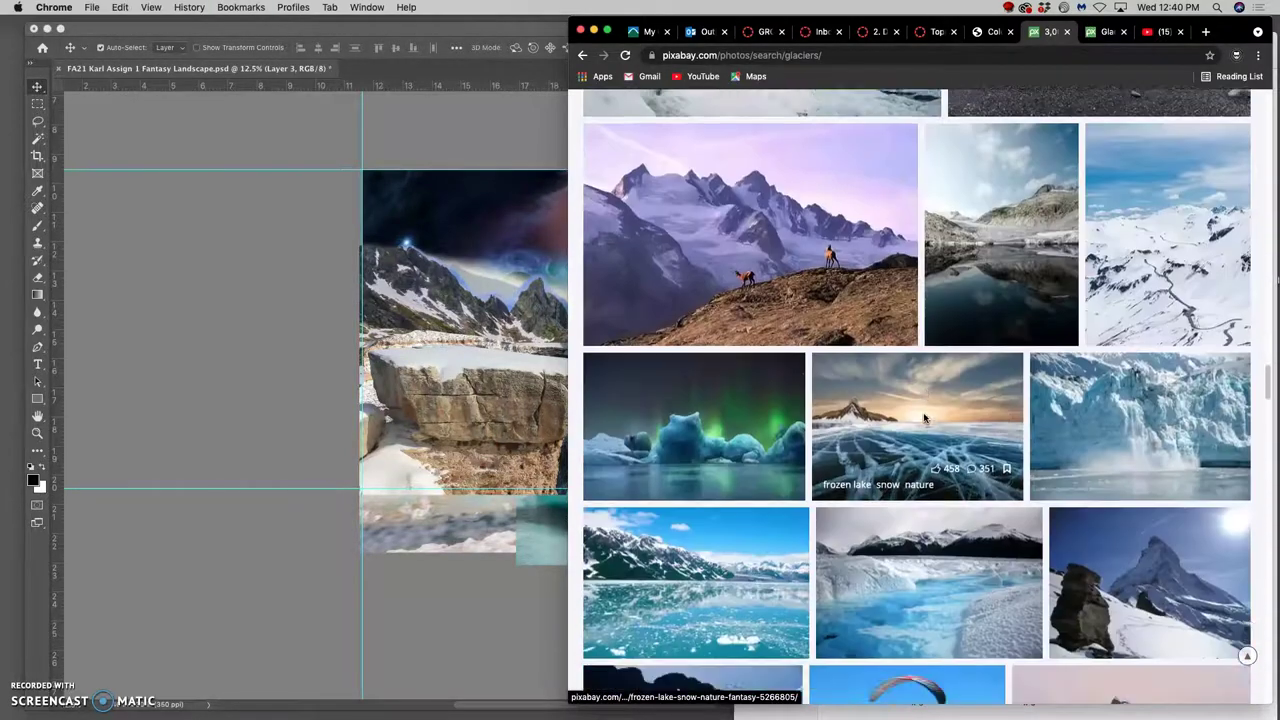
scroll(924, 418, "down", 4)
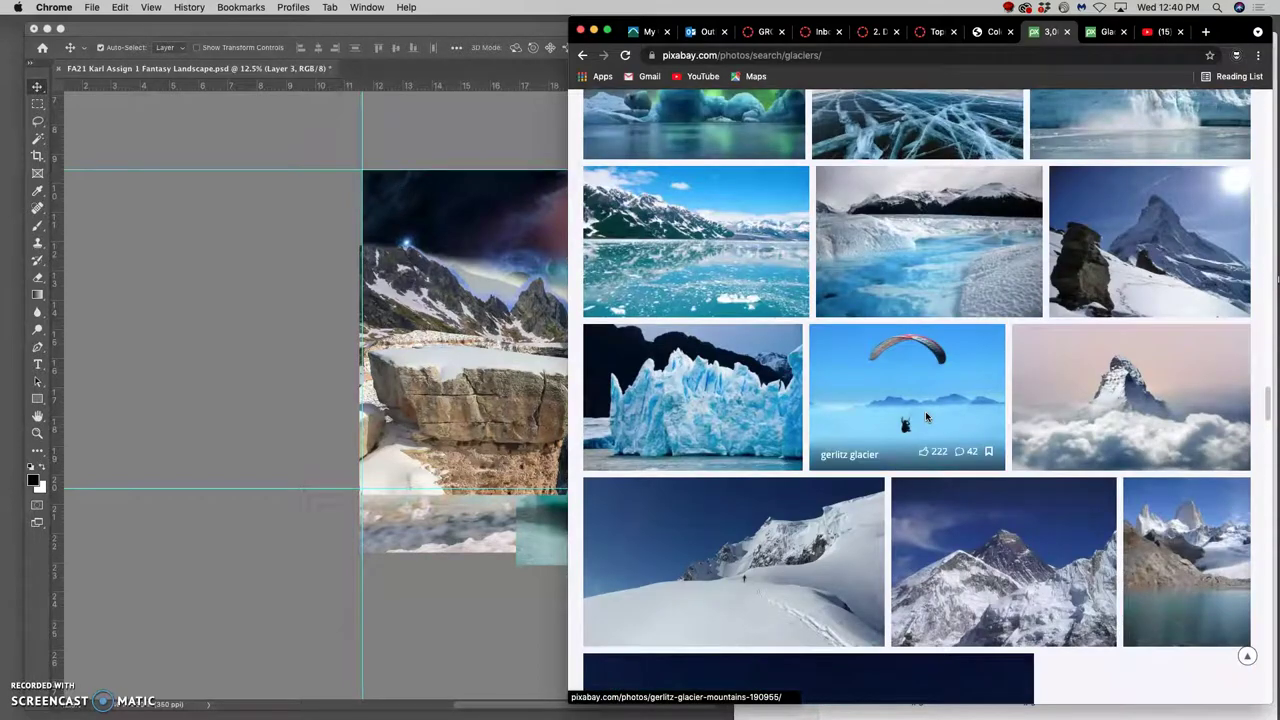
left_click(906, 410)
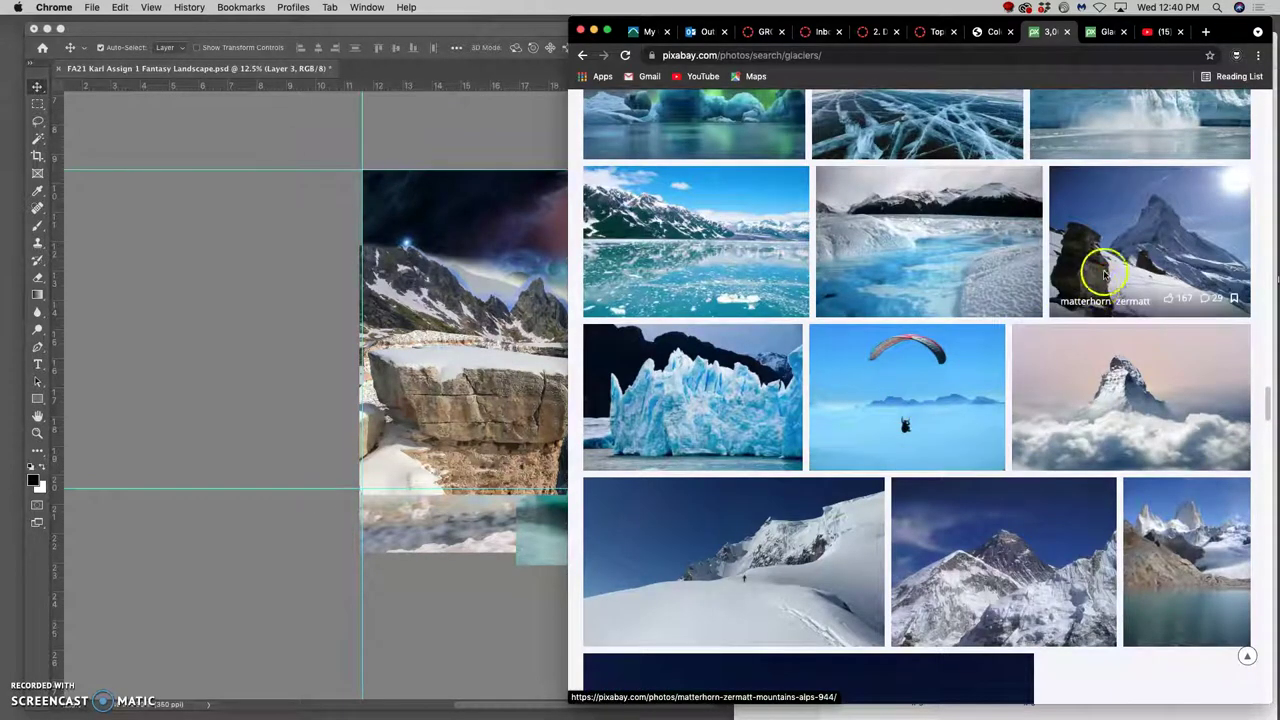
- Open the Matterhorn and Patagonia glacier photos in new tabs
right_click(1092, 268)
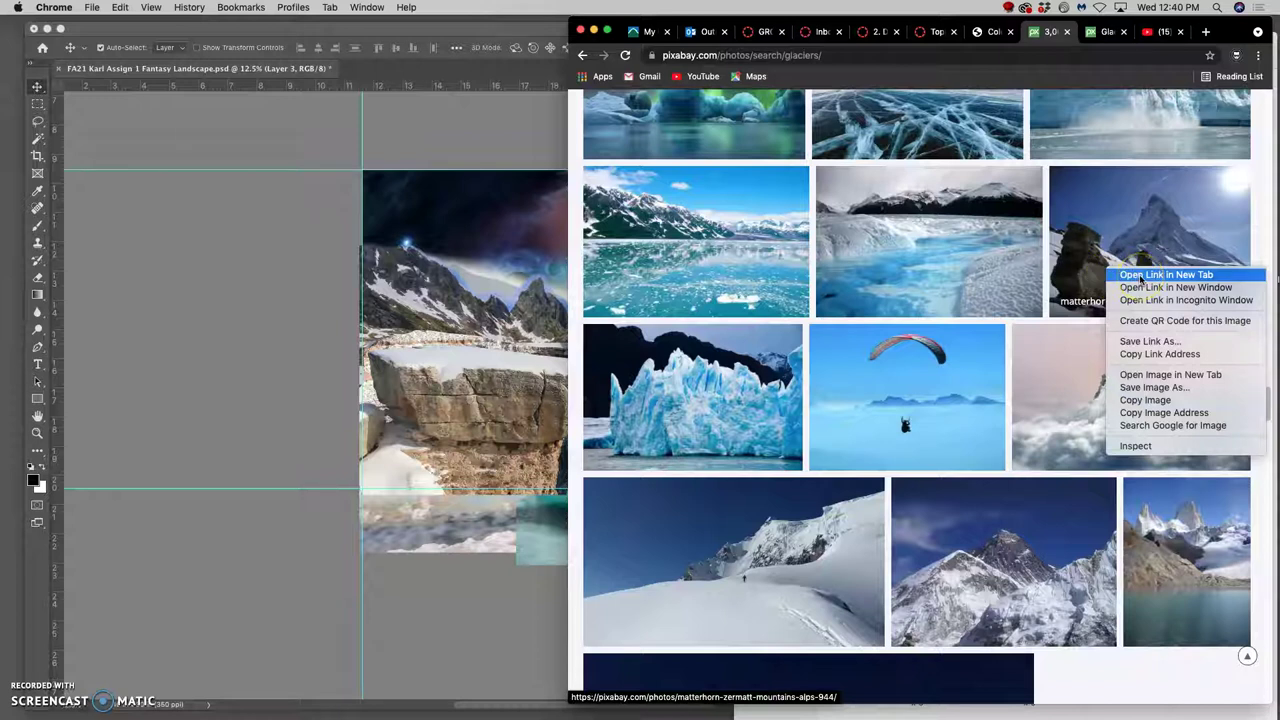
left_click(1165, 275)
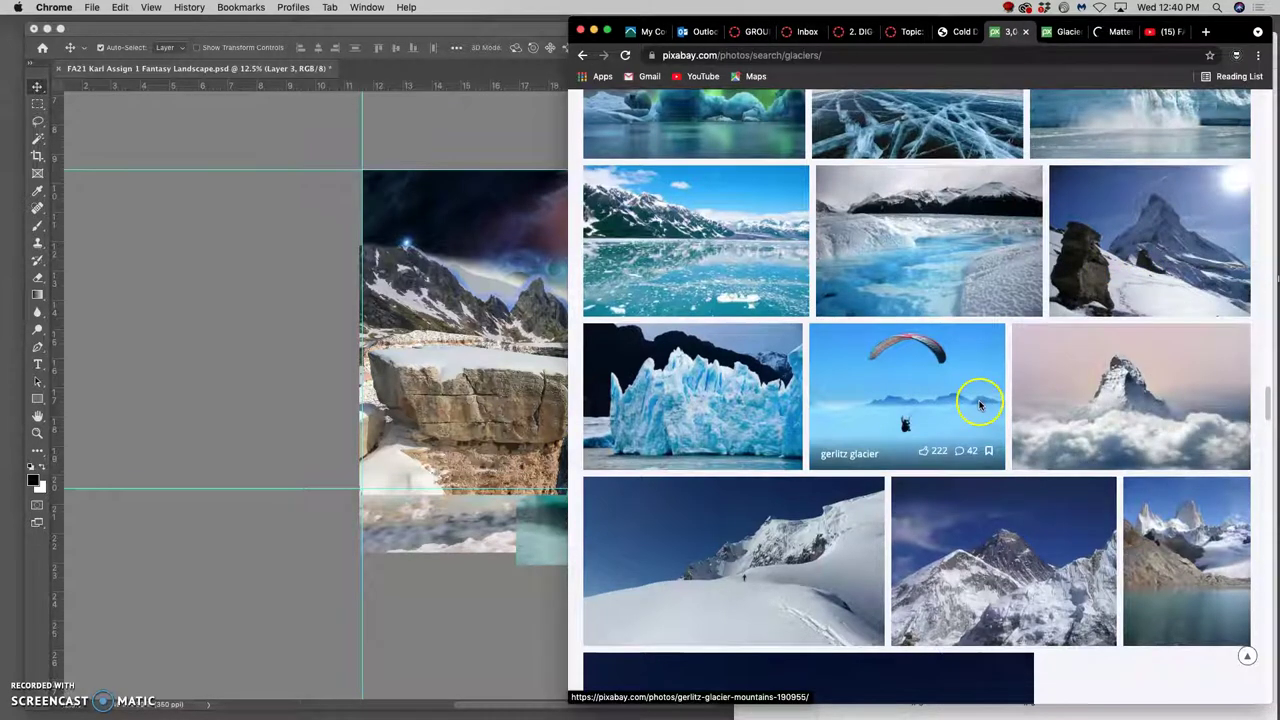
scroll(980, 405, "down", 1)
scroll(980, 405, "down", 2)
right_click(712, 309)
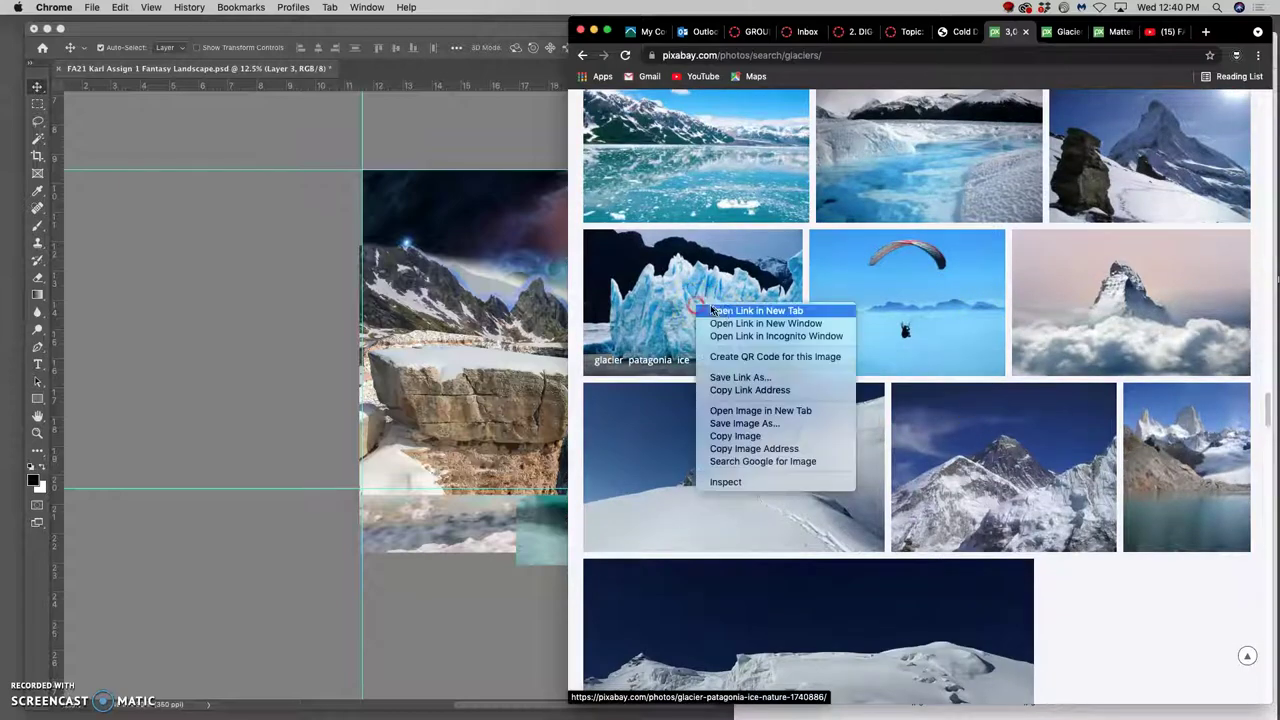
left_click(724, 313)
- Scroll to the bottom and load the next page of glacier results
scroll(800, 355, "down", 10)
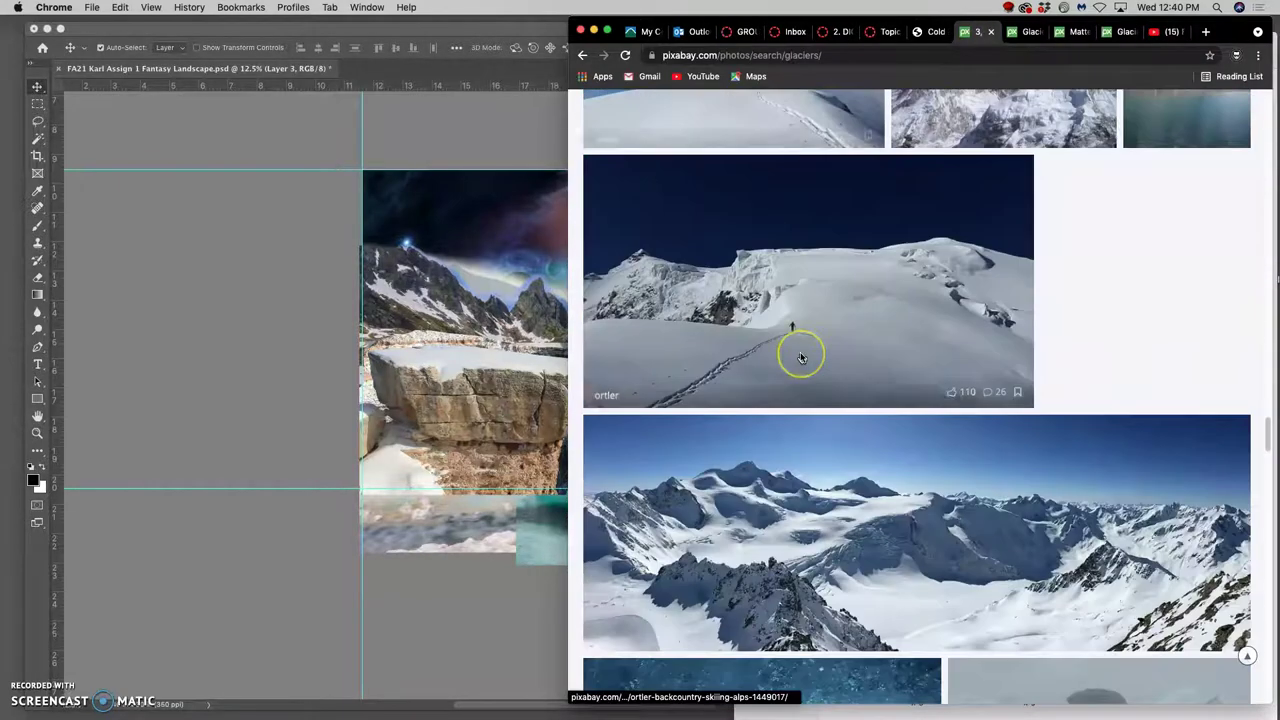
scroll(800, 357, "down", 20)
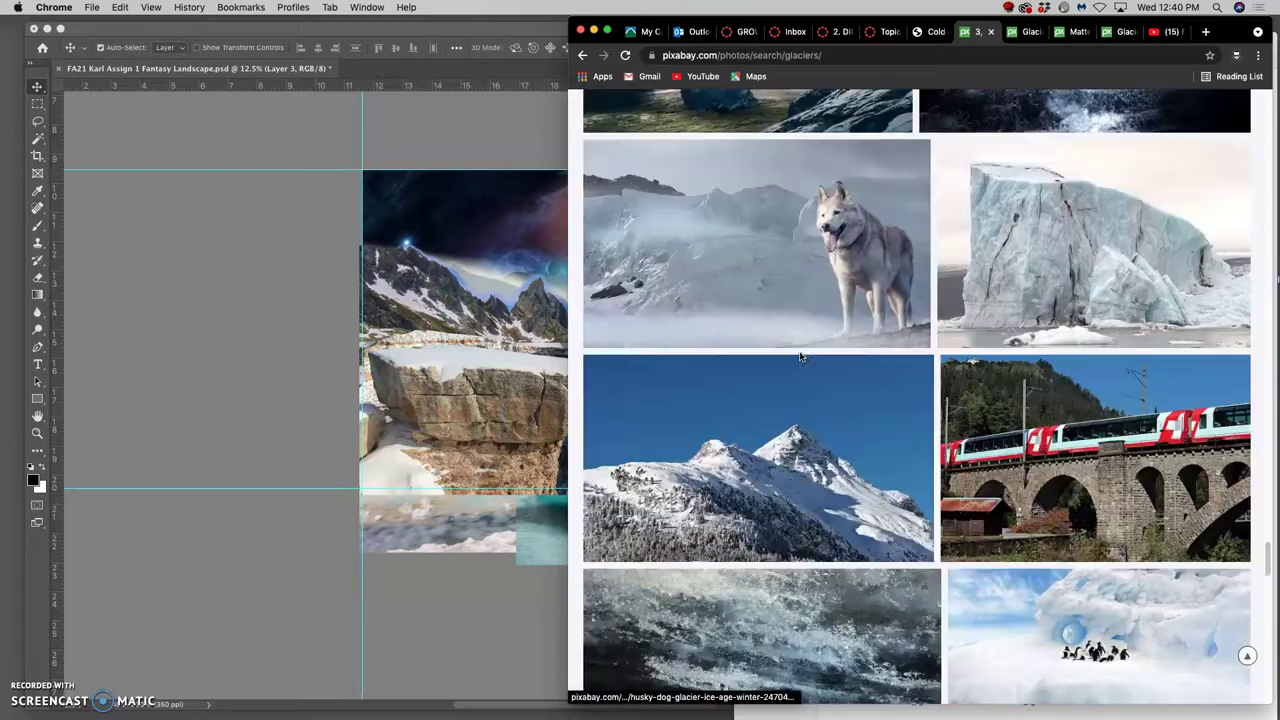
scroll(800, 357, "down", 20)
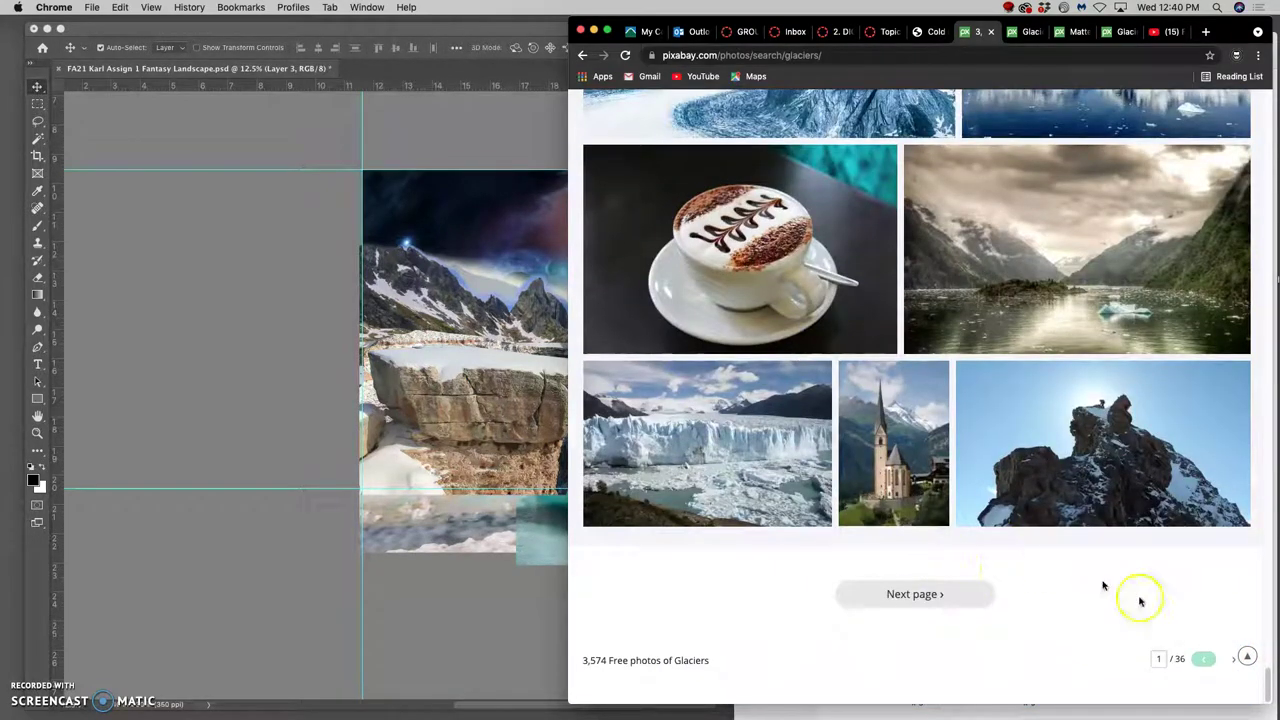
left_click(950, 595)
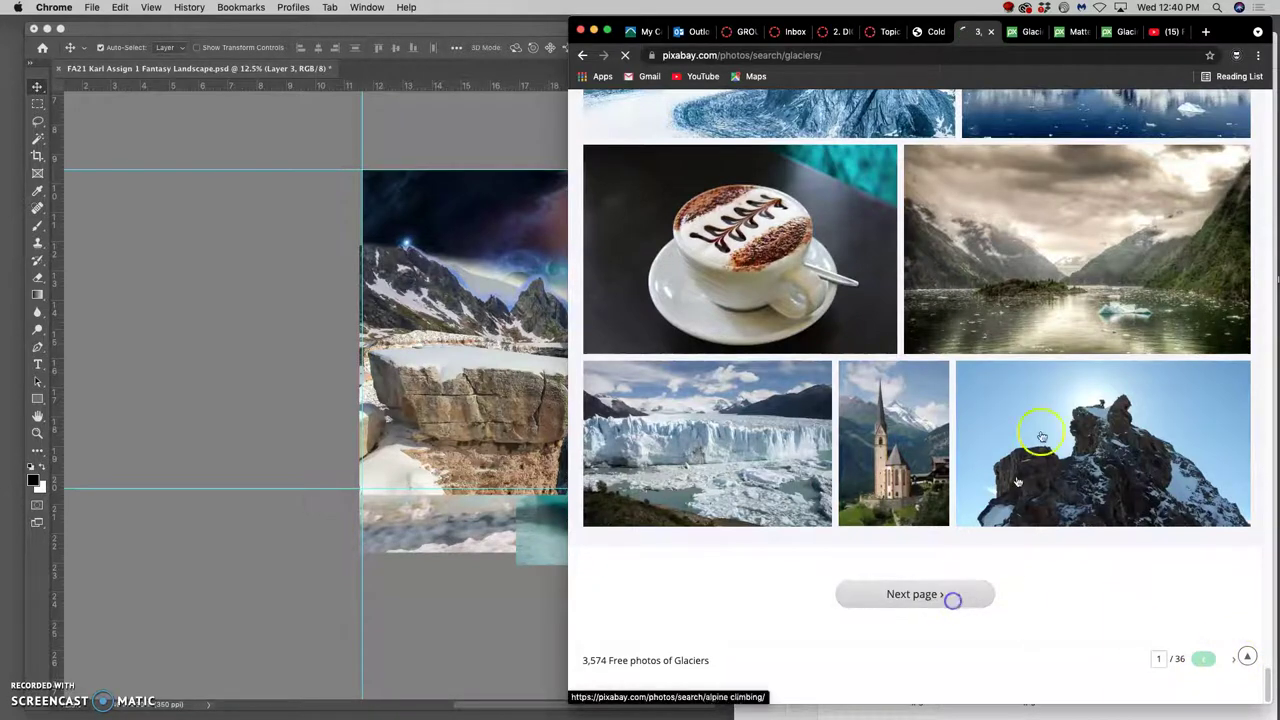
- Download the Patagonia glacier photo as glacier-1740886.jpg and show the Downloads stack
left_click(1025, 32)
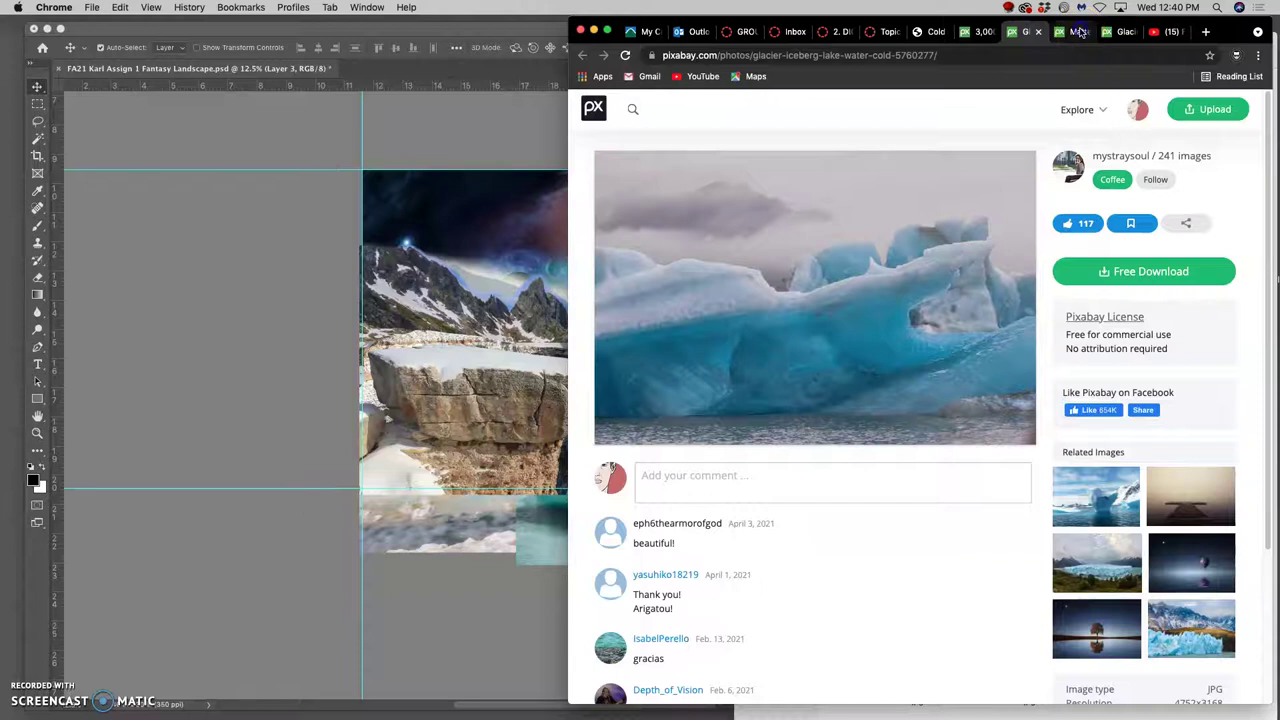
left_click(1072, 32)
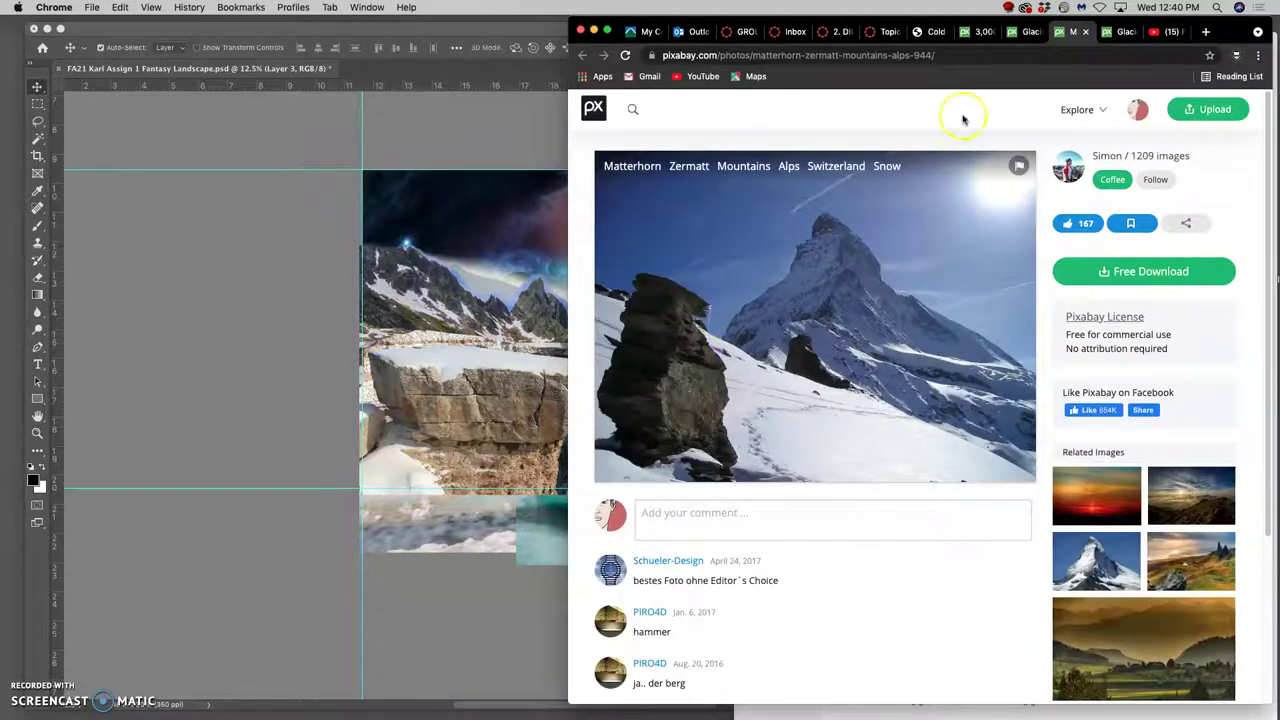
left_click(1120, 32)
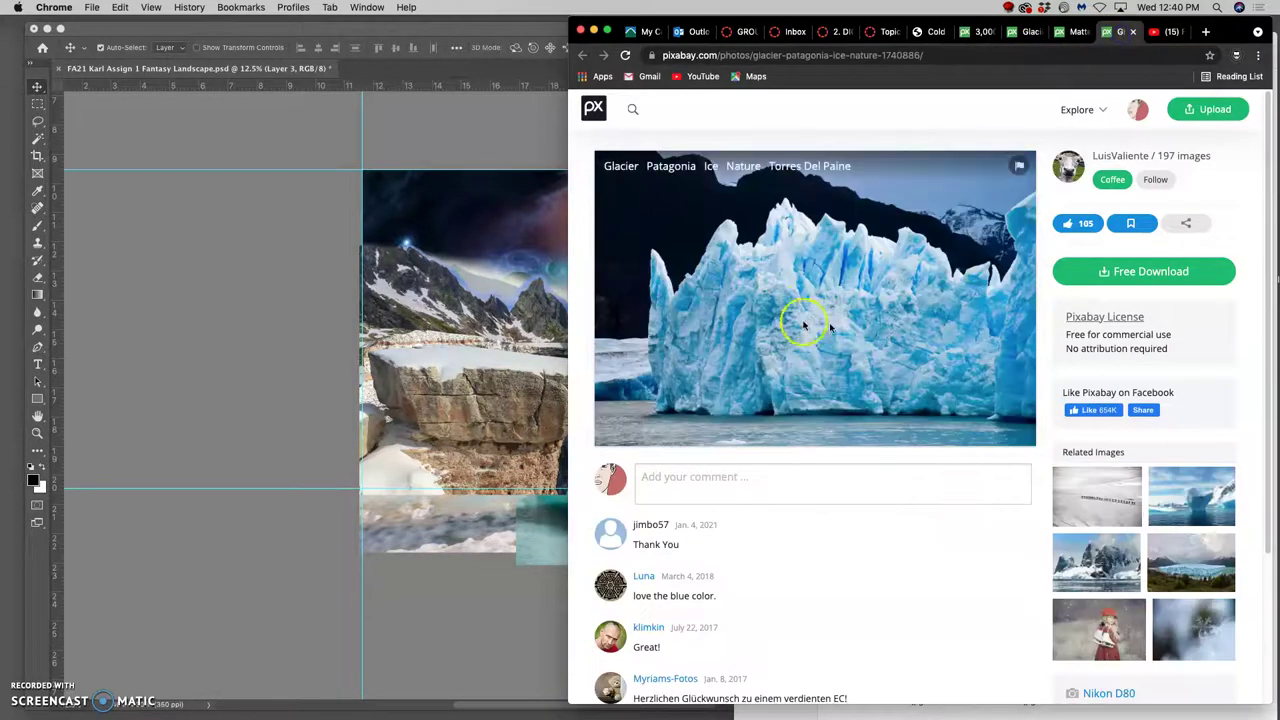
left_click(1122, 274)
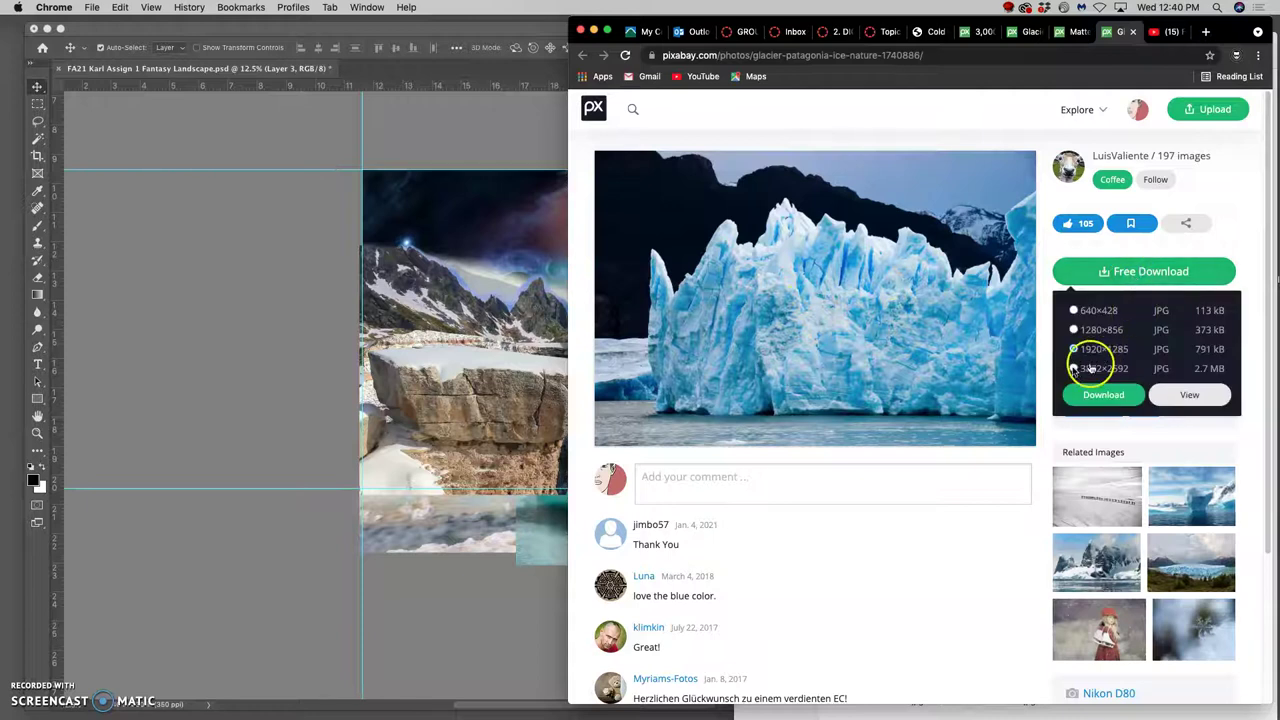
left_click(1101, 392)
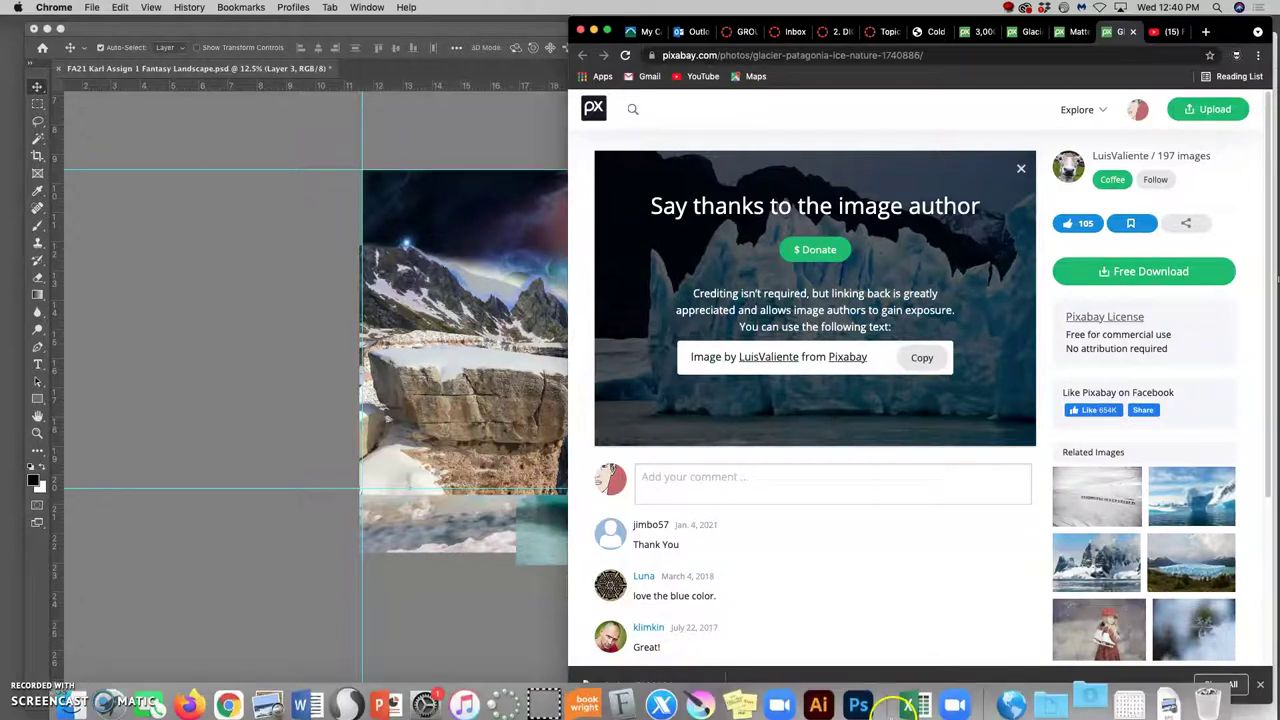
left_click(1084, 693)
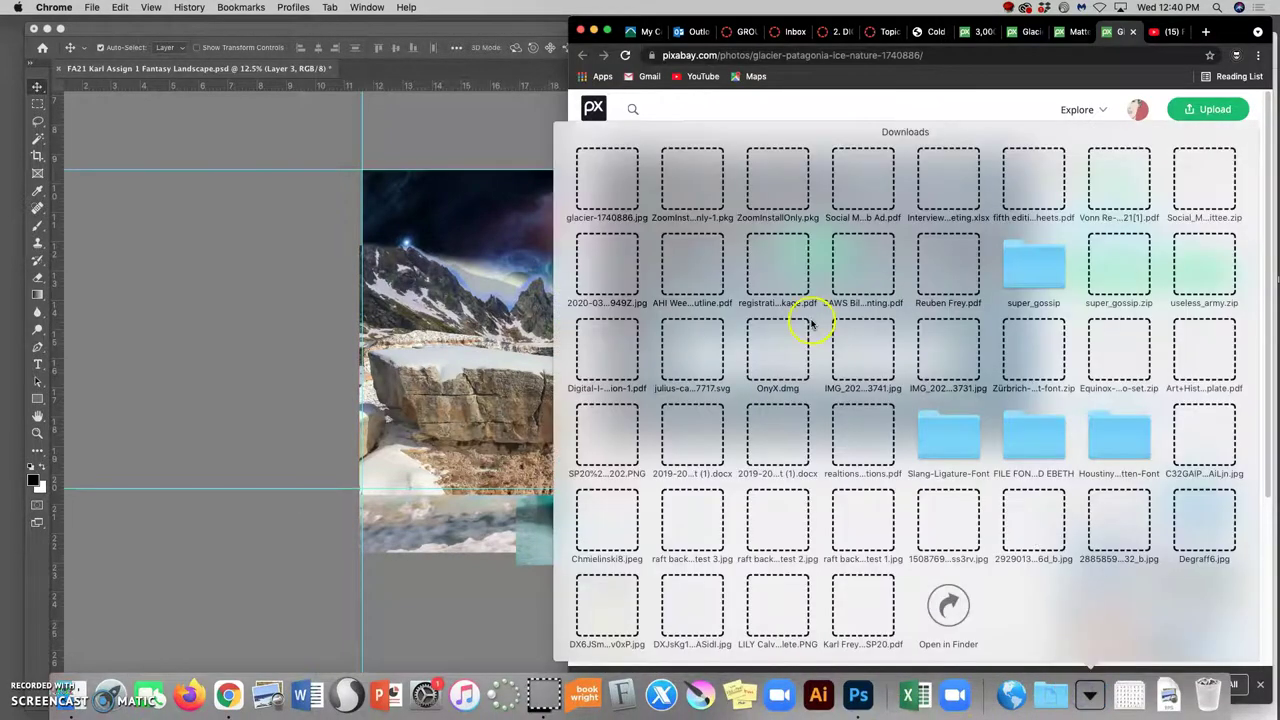
- Copy glacier-1740886.jpg from Downloads into Reference Images and close the Downloads window
left_click(948, 605)
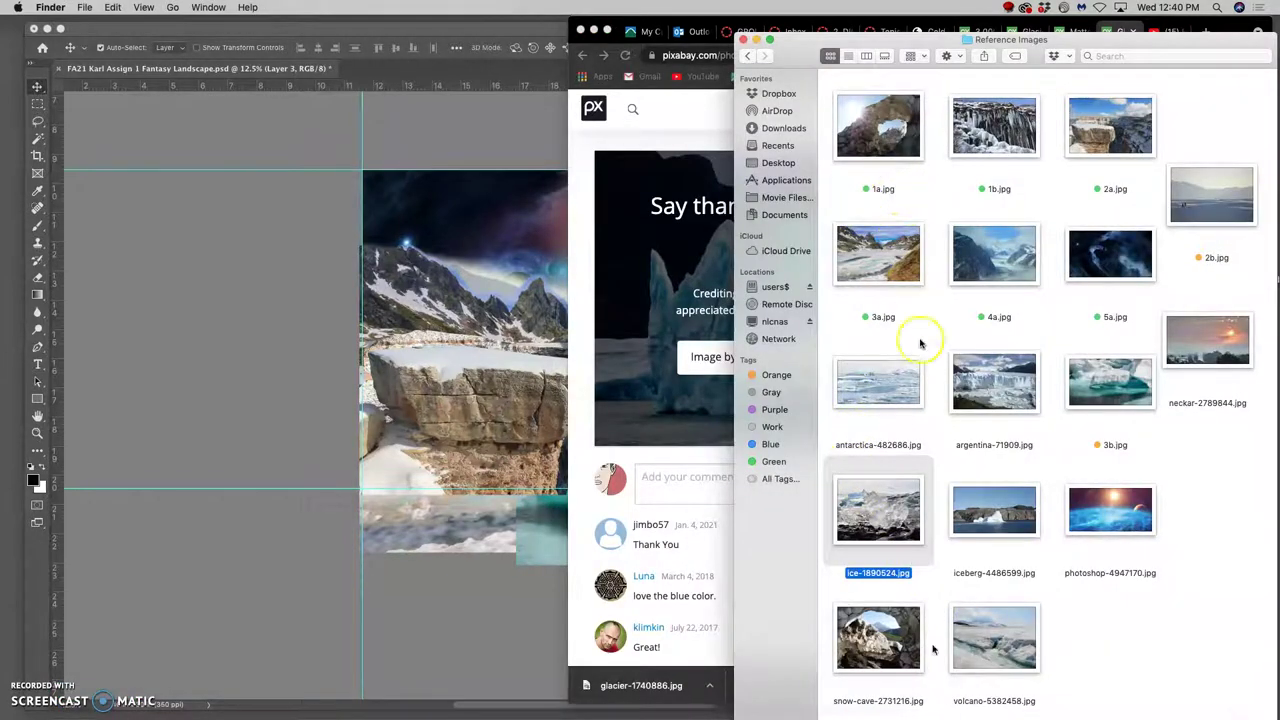
left_click(936, 700)
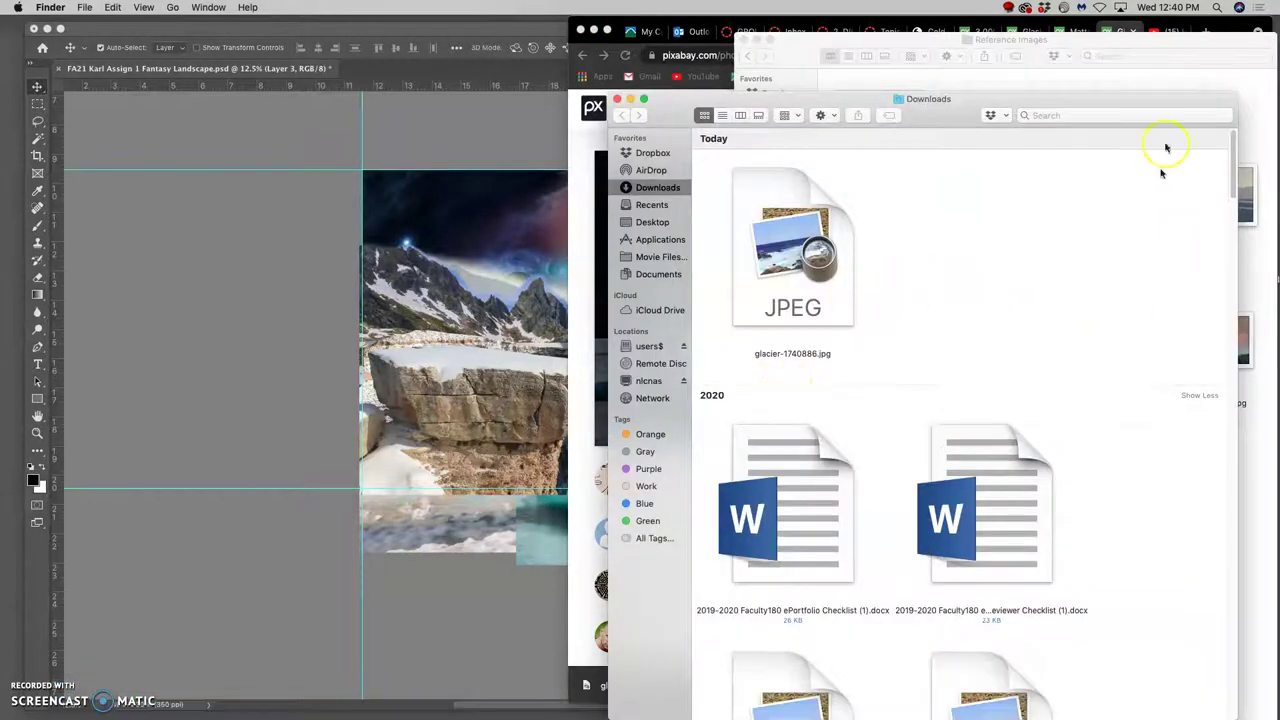
left_click_drag(1150, 105, 896, 98)
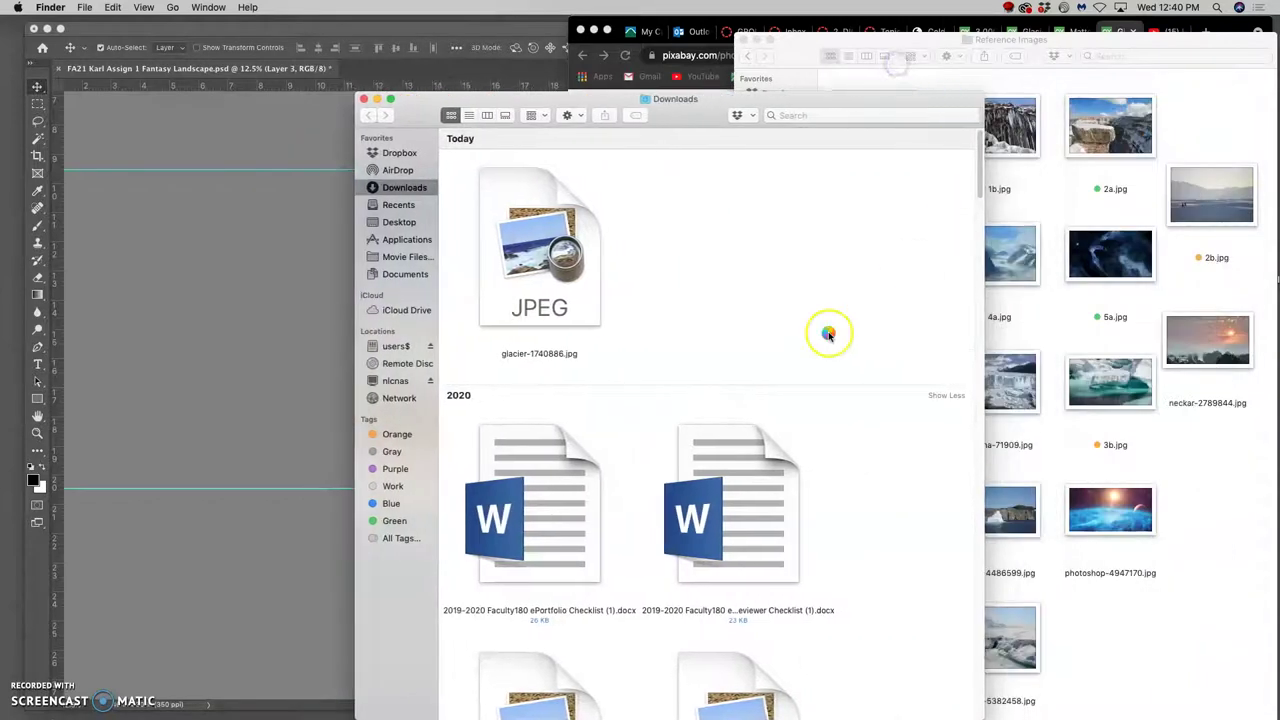
left_click_drag(571, 271, 1217, 480)
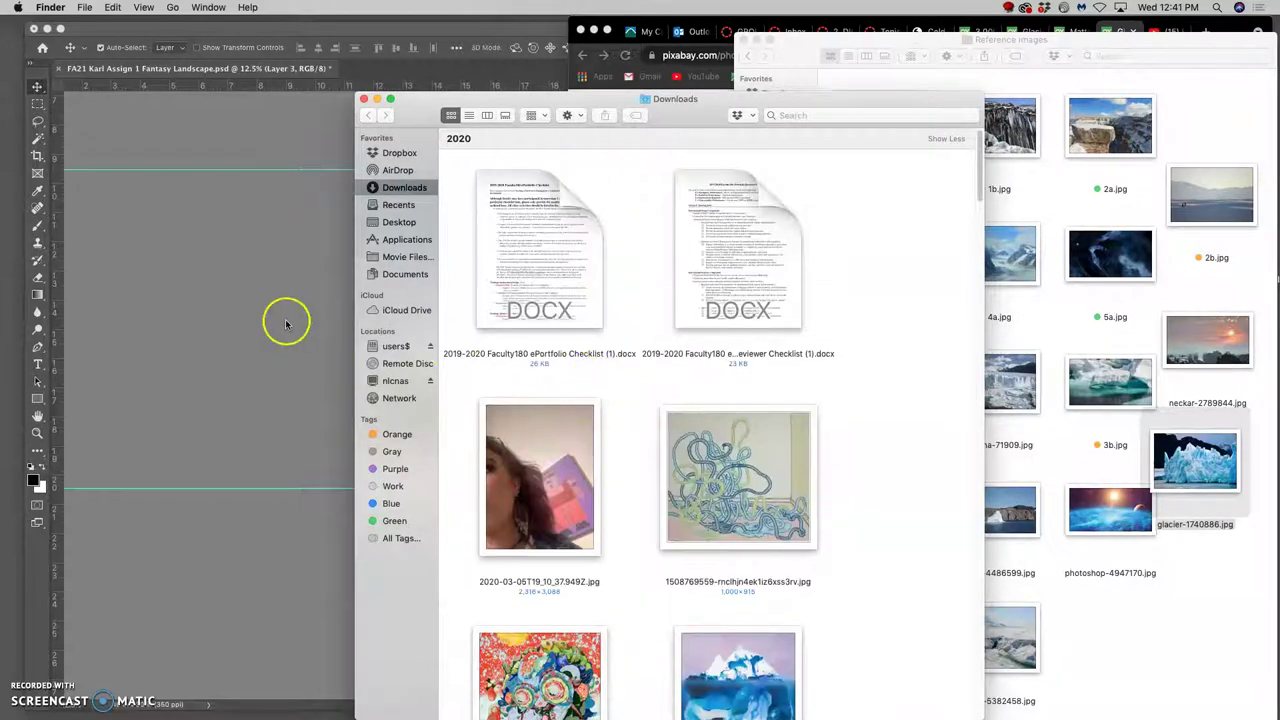
left_click(376, 100)
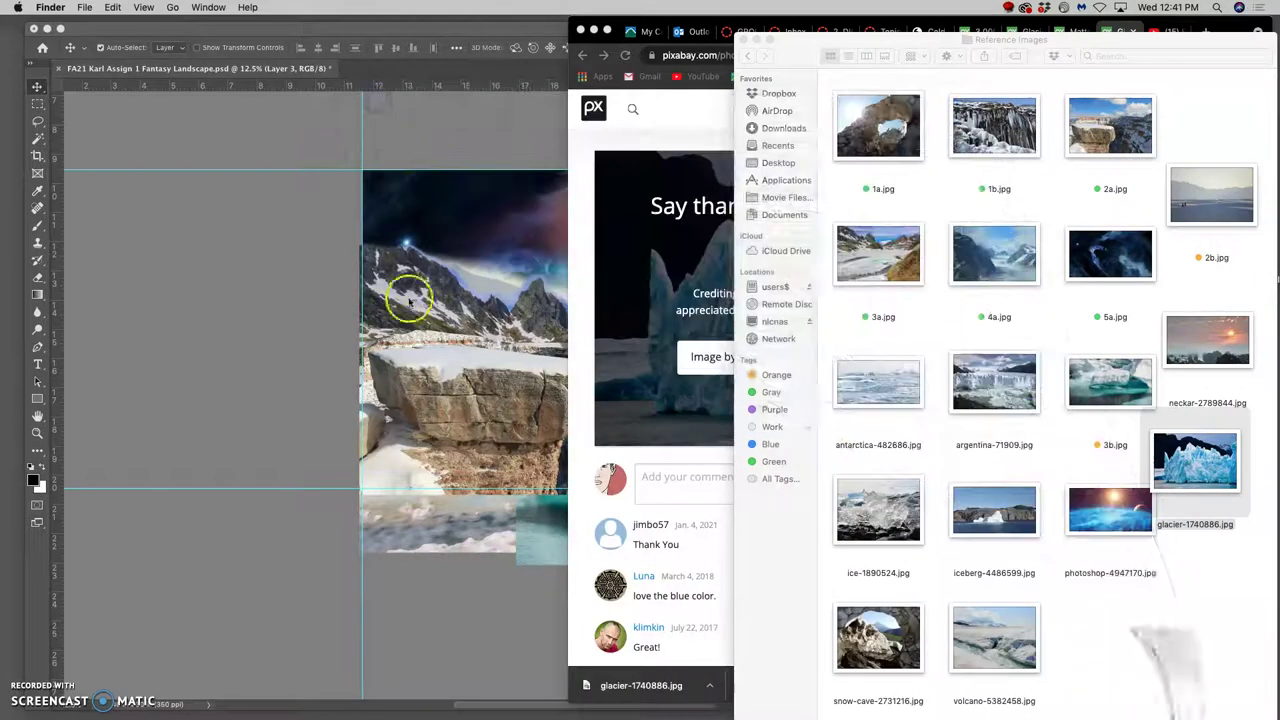
left_click(314, 314)
left_click(1273, 400)
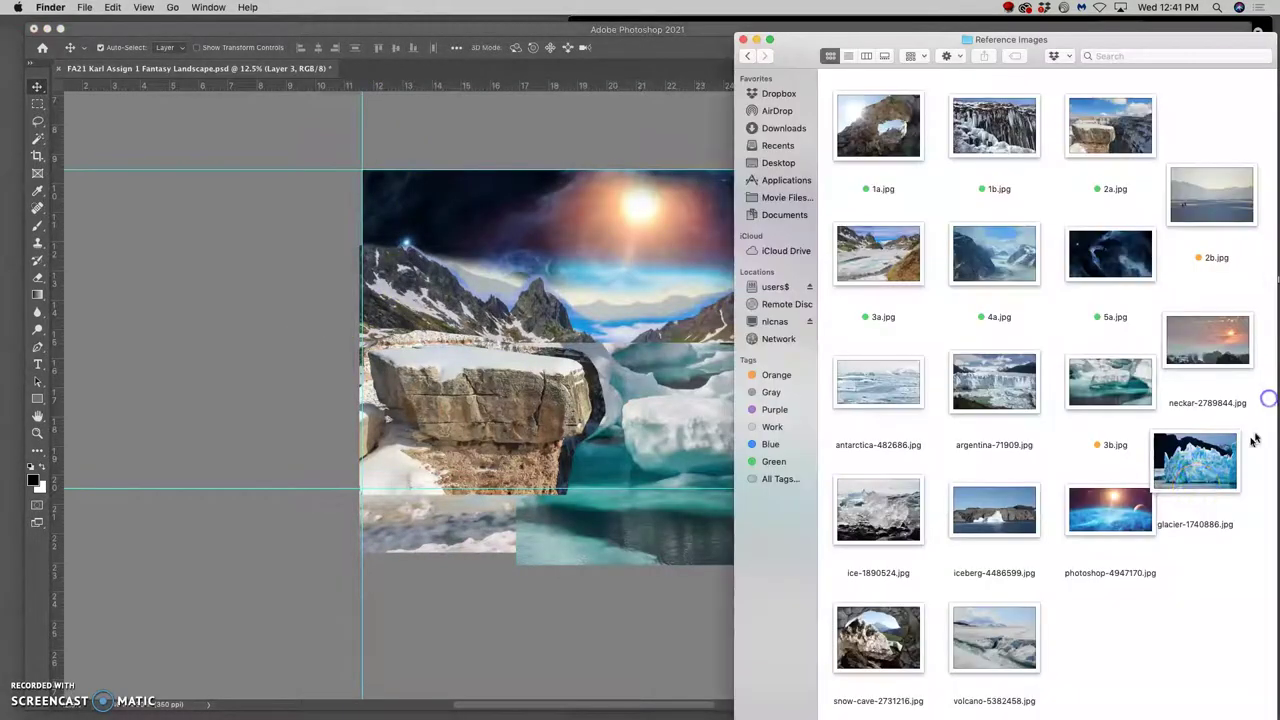
- Place glacier-1740886.jpg, flip it horizontally, scale to 94.73% and position it over the rock
left_click_drag(1198, 458, 572, 425)
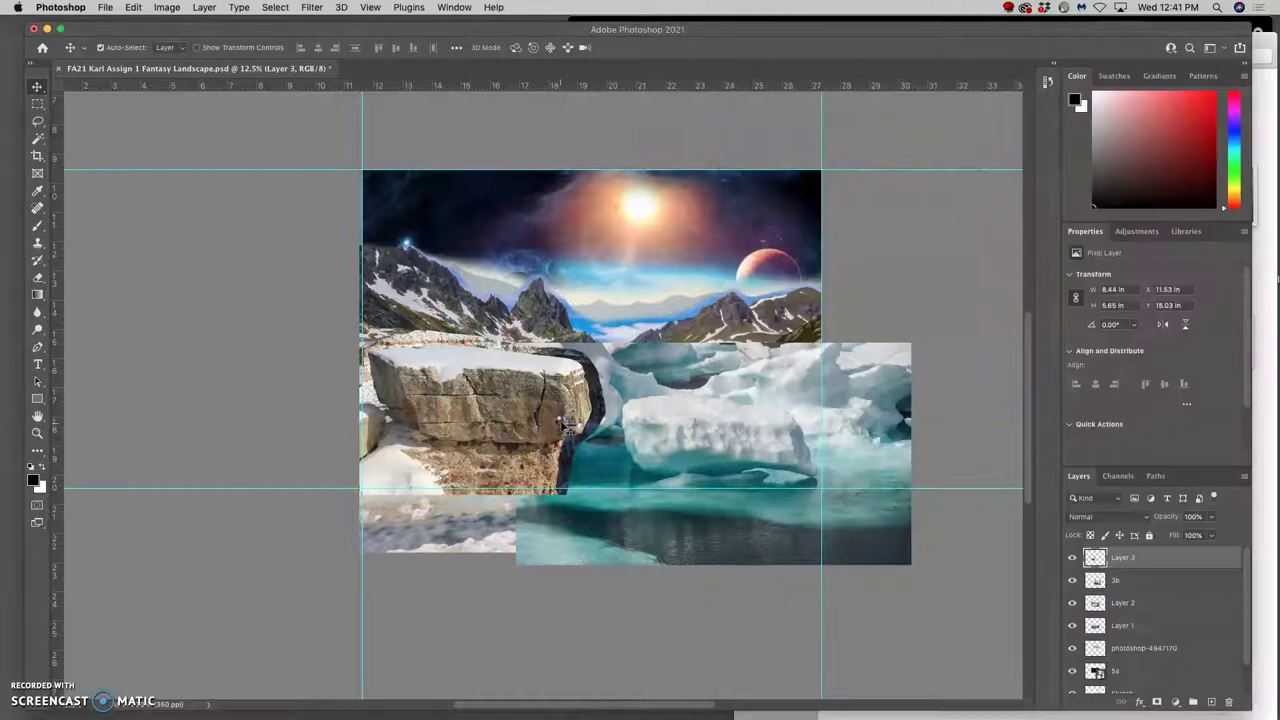
right_click(618, 404)
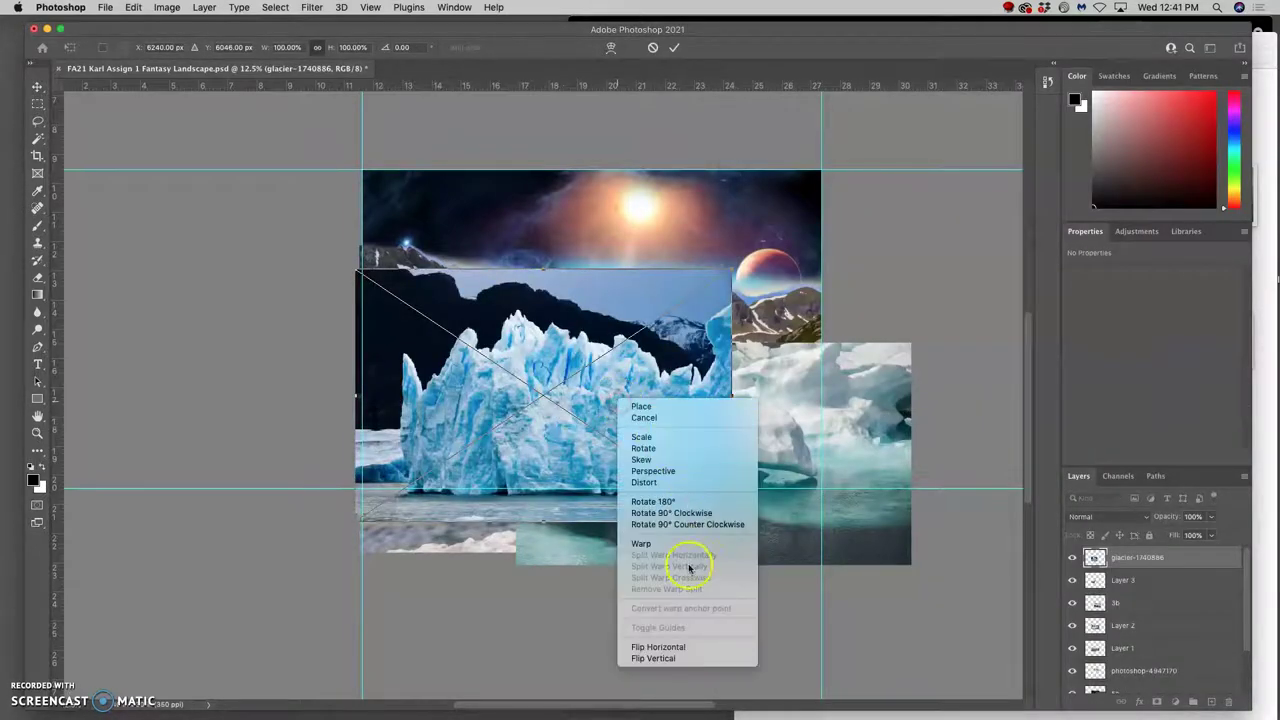
left_click(667, 648)
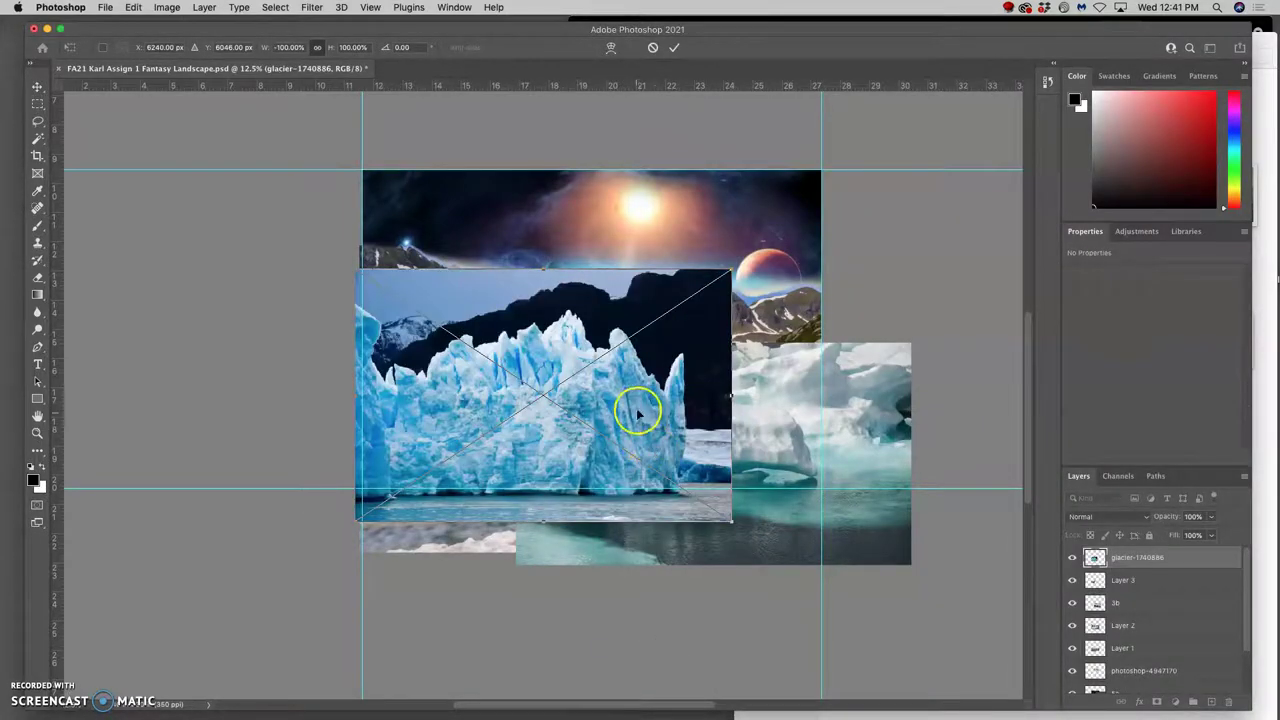
left_click_drag(620, 405, 566, 399)
left_click_drag(660, 252, 643, 272)
left_click_drag(555, 375, 568, 420)
key("Return")
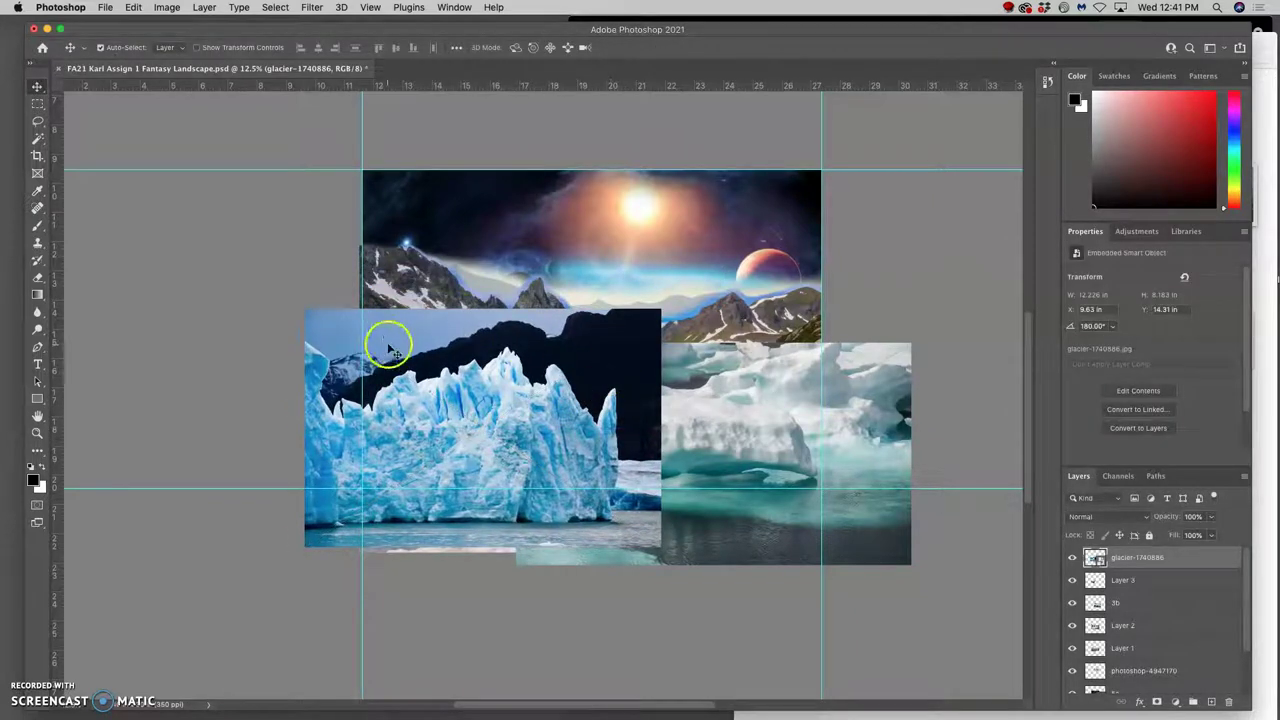
- Lasso the glacier onto a new Layer 4 and delete the original glacier-1740886 layer
left_click(37, 120)
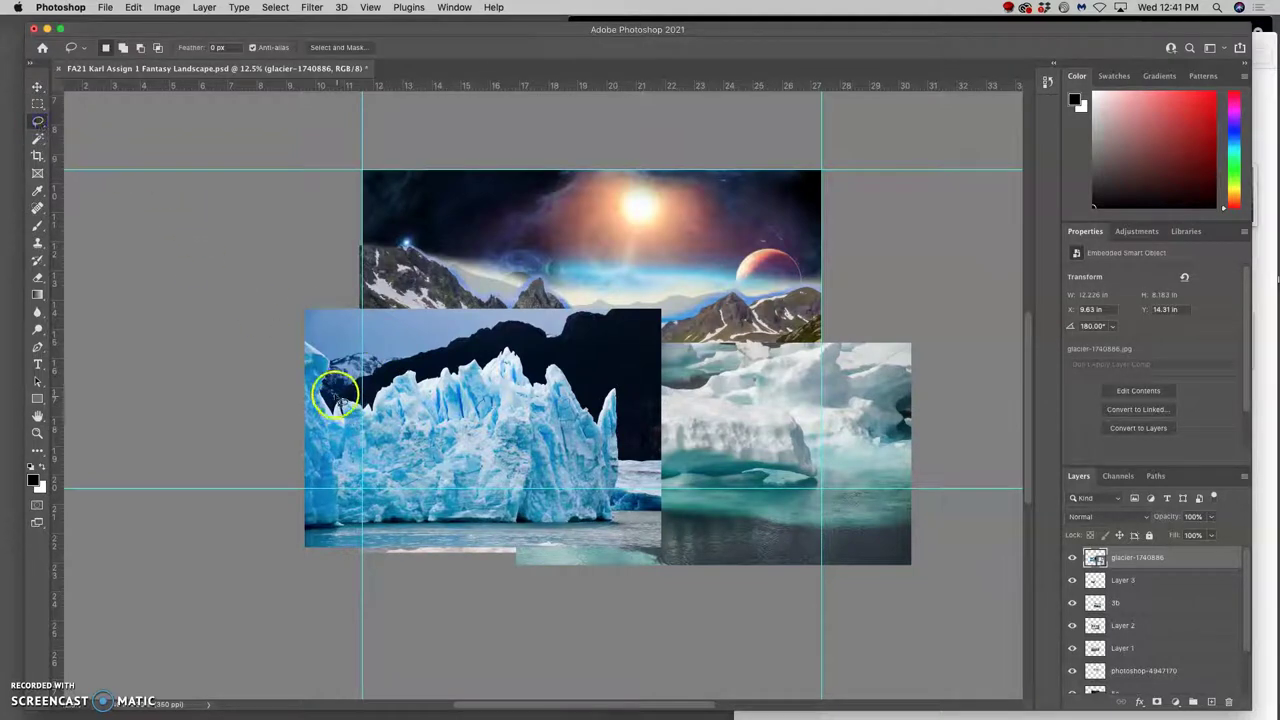
mouse_move(334, 395)
left_mouse_down()
mouse_move(323, 389)
mouse_move(343, 394)
left_mouse_up()
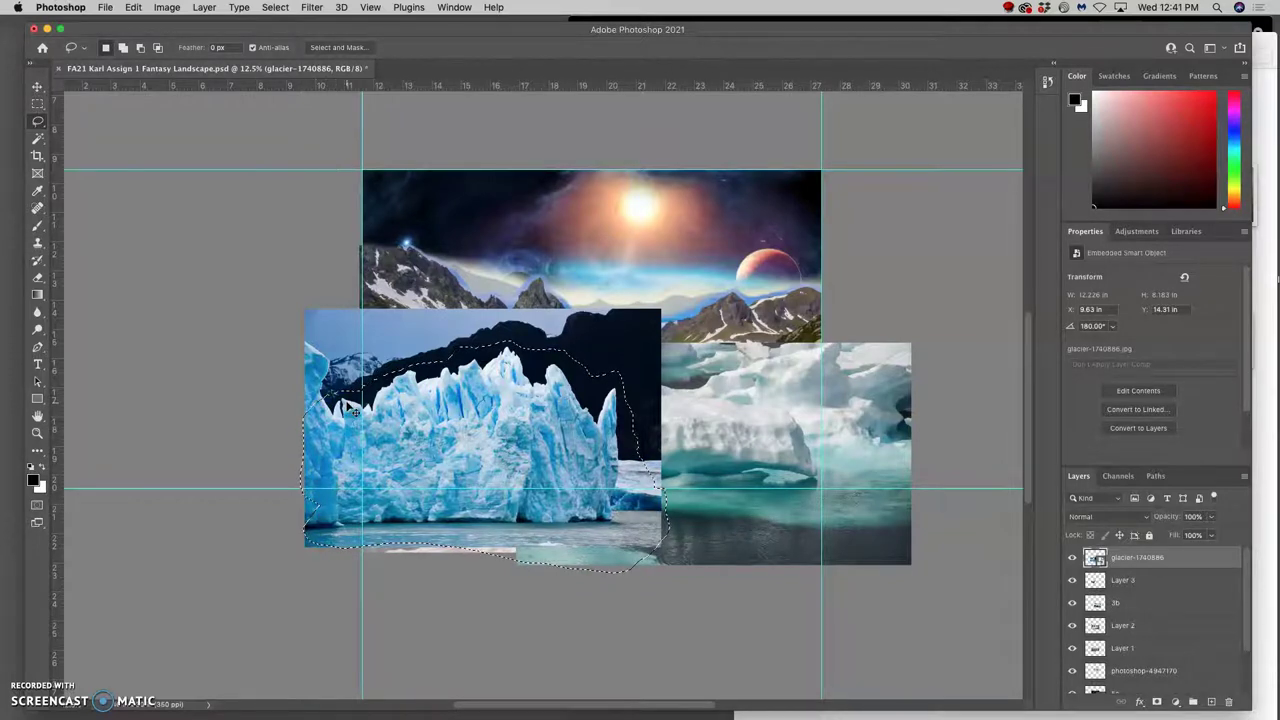
key("super+j")
left_click(1095, 560)
left_click(1112, 583)
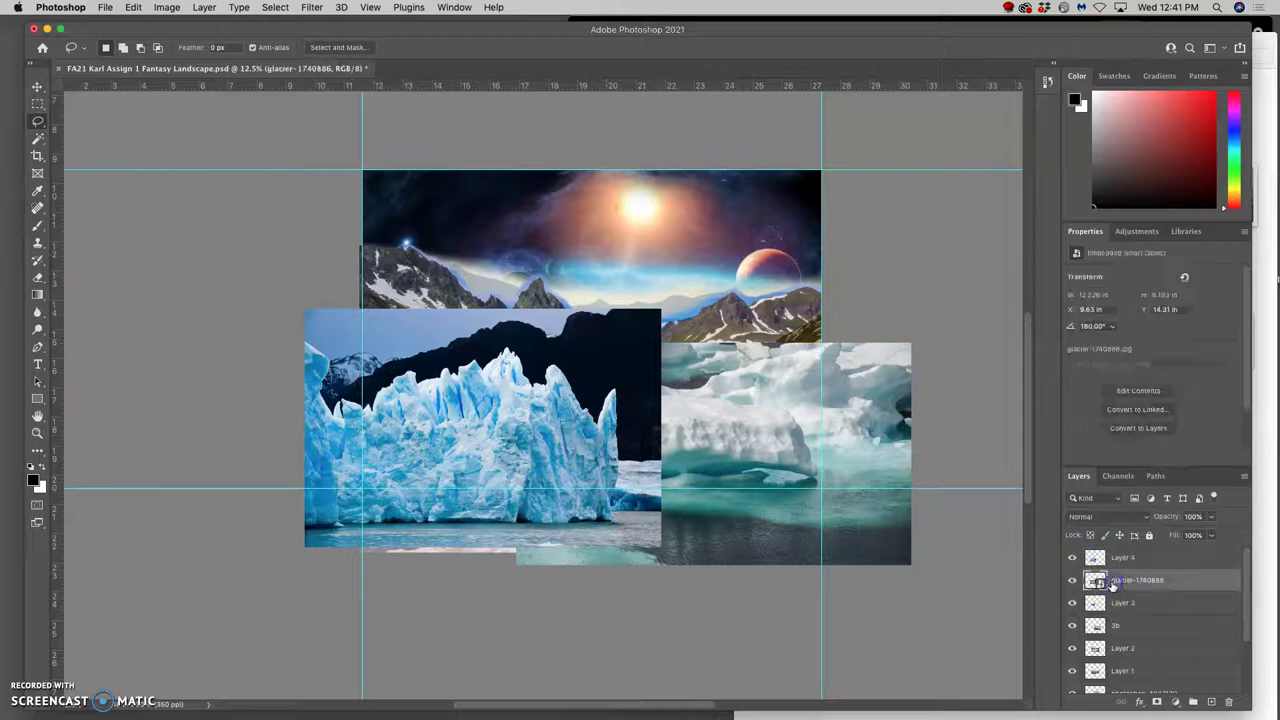
key("Delete")
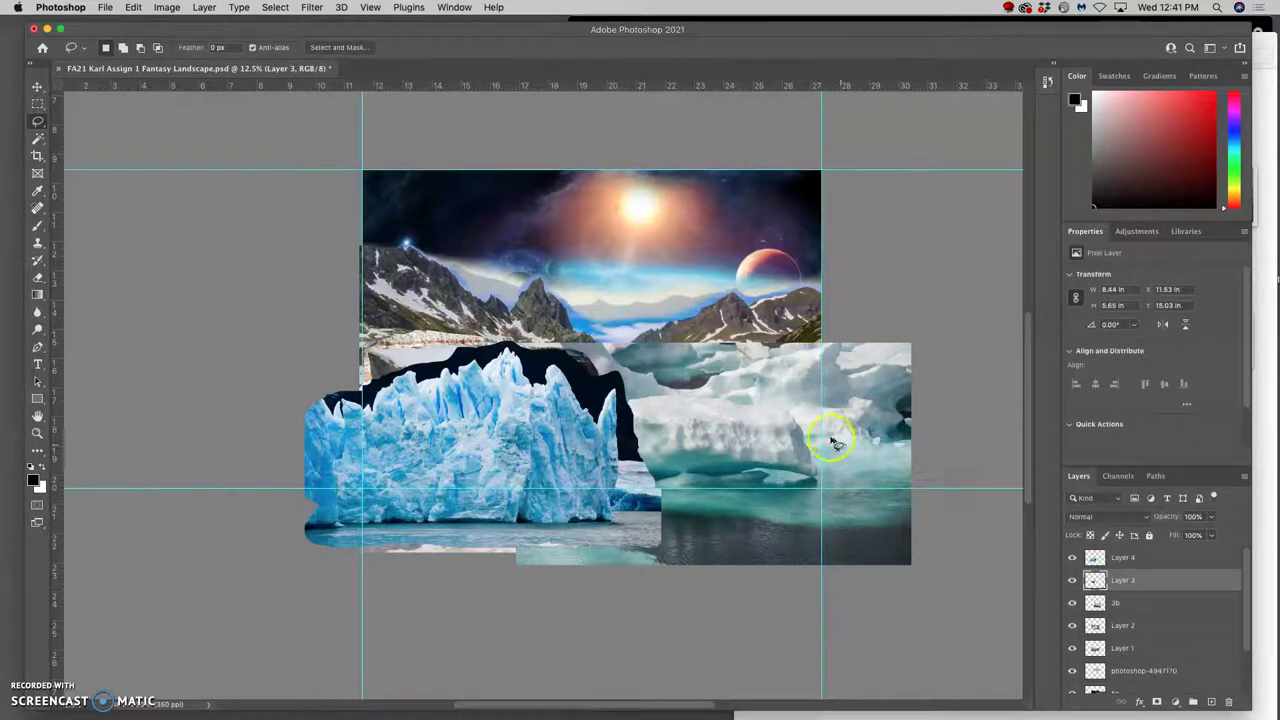
- Move the Layer 4 glacier cut-out upward
left_click(37, 87)
left_click_drag(481, 412, 480, 393)
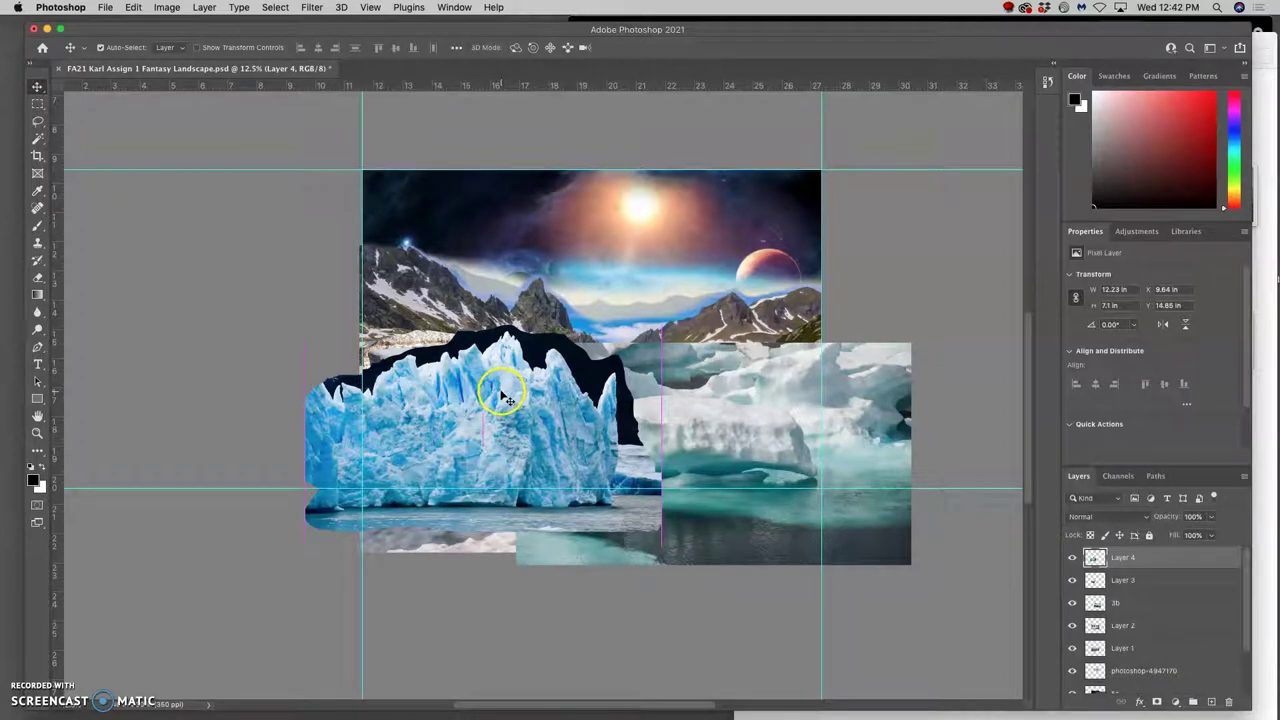
key("super+t")
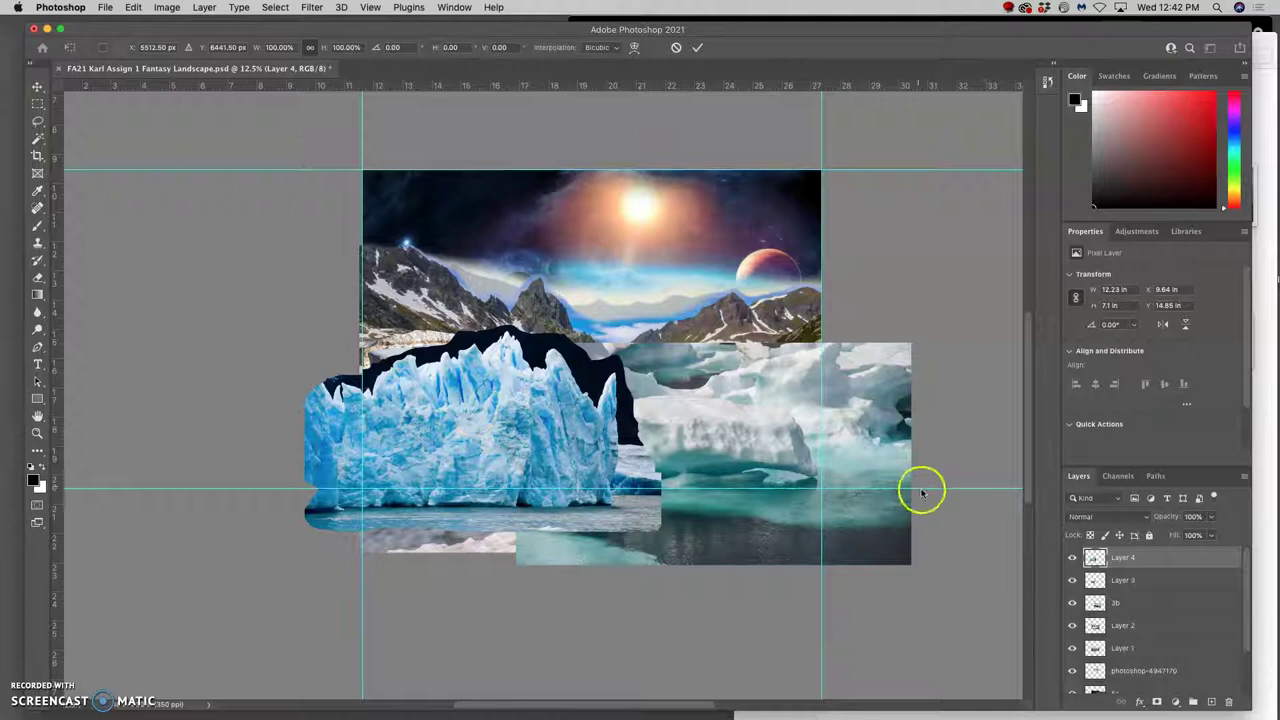
left_click(1160, 566)
key("super+t")
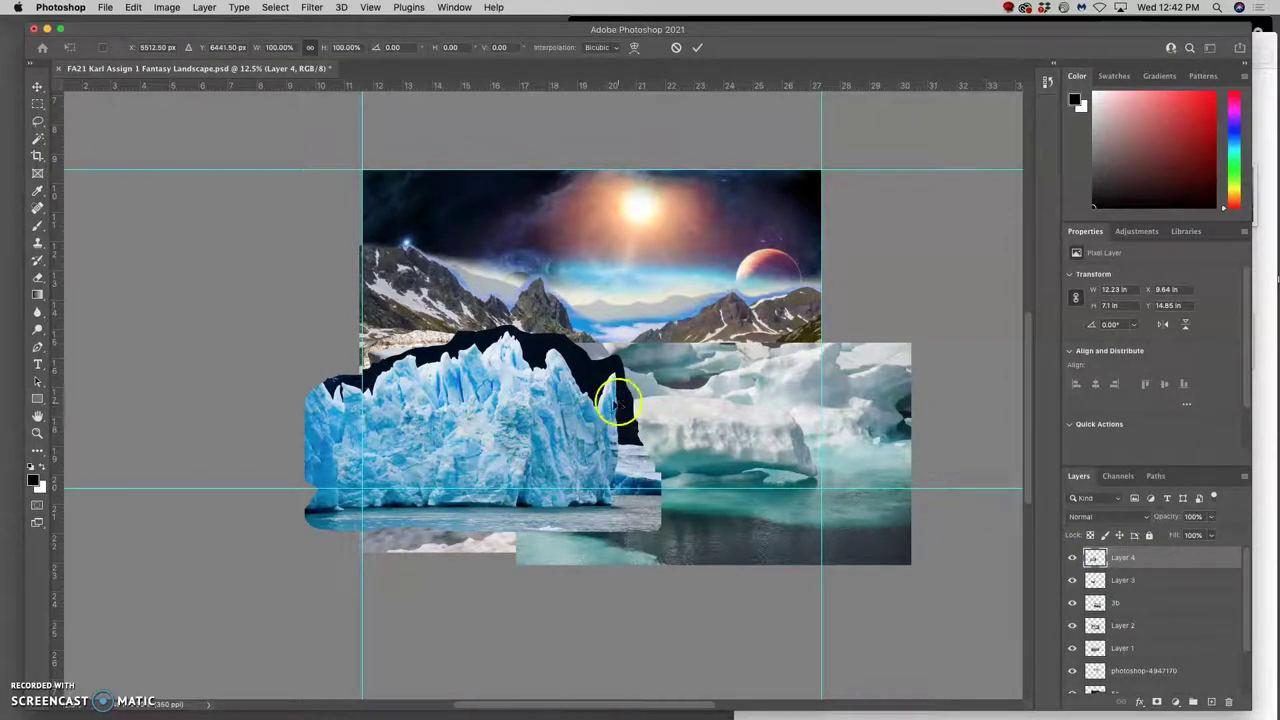
left_click(37, 88)
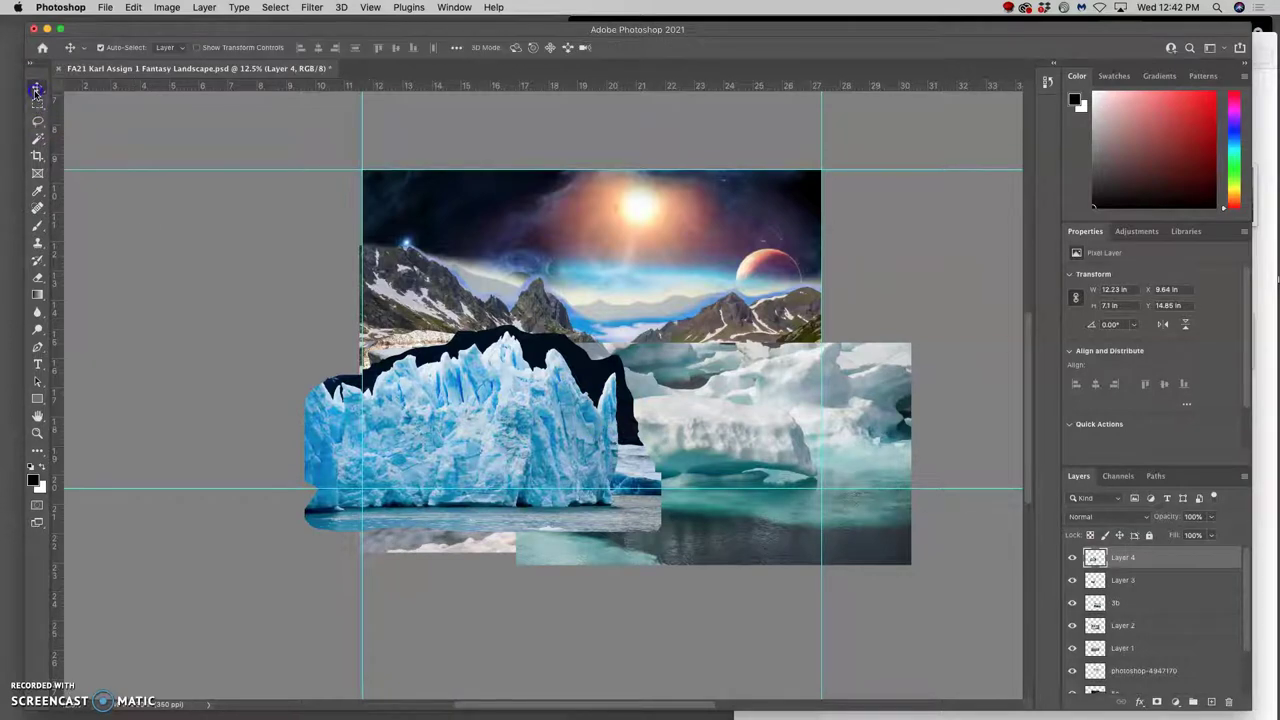
left_click(1163, 566)
- Free-transform the glacier to about 95.98% width and 106.40% height
key("super+t")
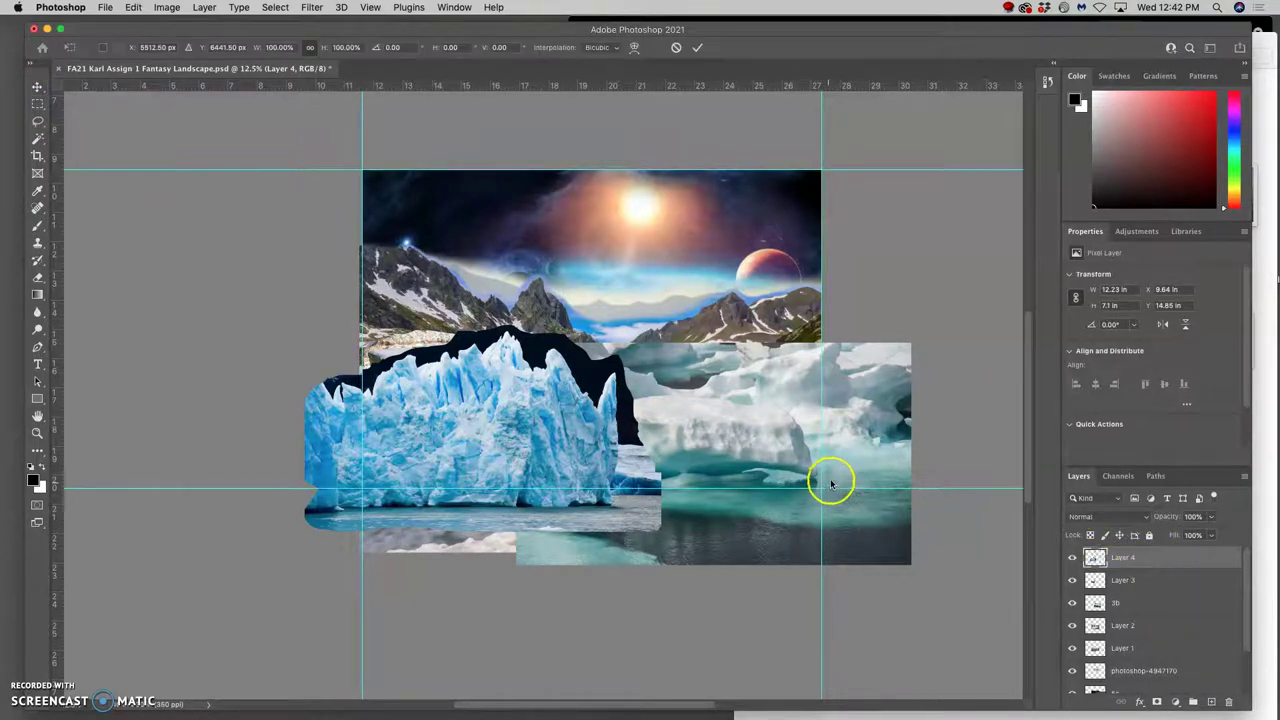
key("super+minus")
key("super+minus")
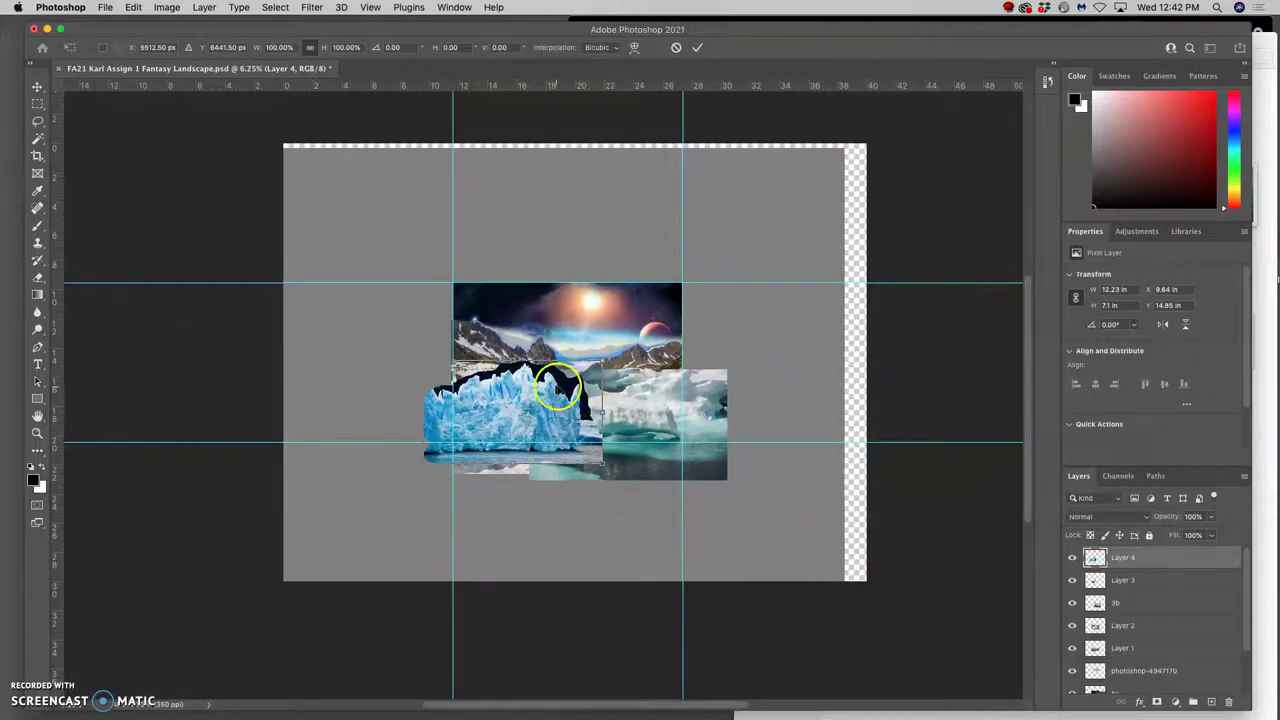
key("super+plus")
key("super+plus")
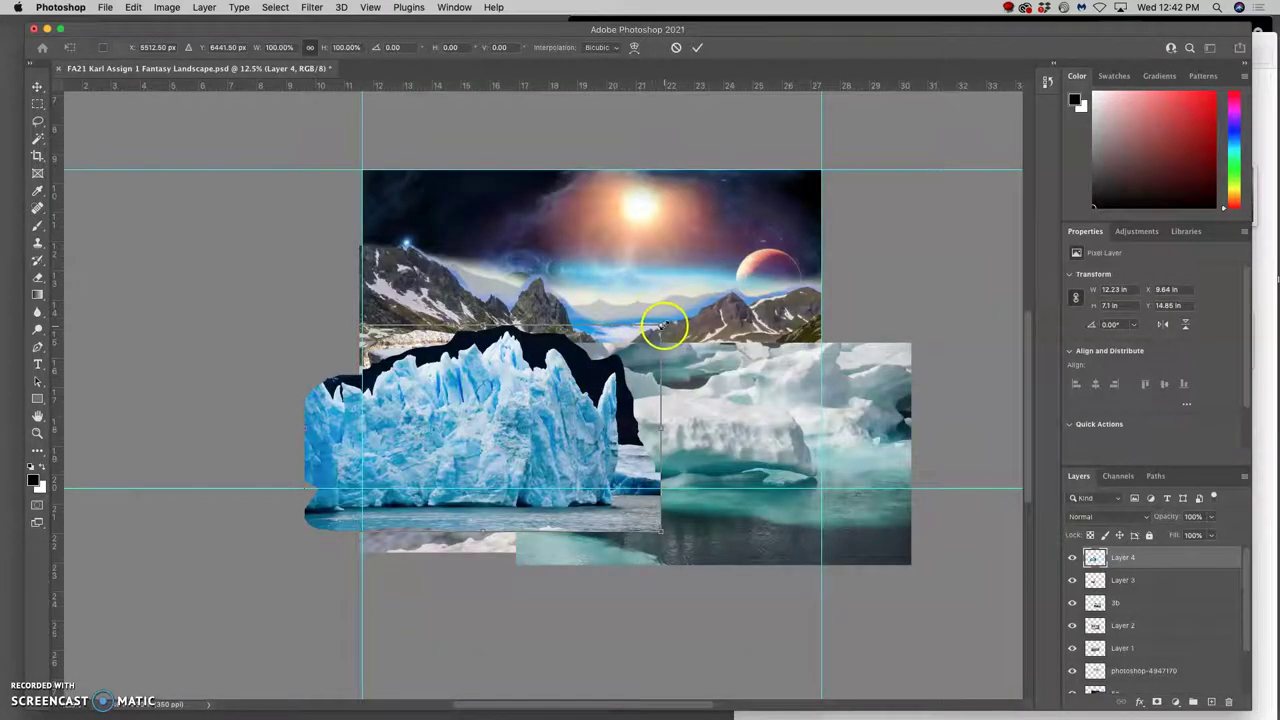
mouse_move(660, 324)
left_mouse_down()
mouse_move(612, 308)
mouse_move(656, 302)
mouse_move(635, 308)
mouse_move(648, 311)
left_mouse_up()
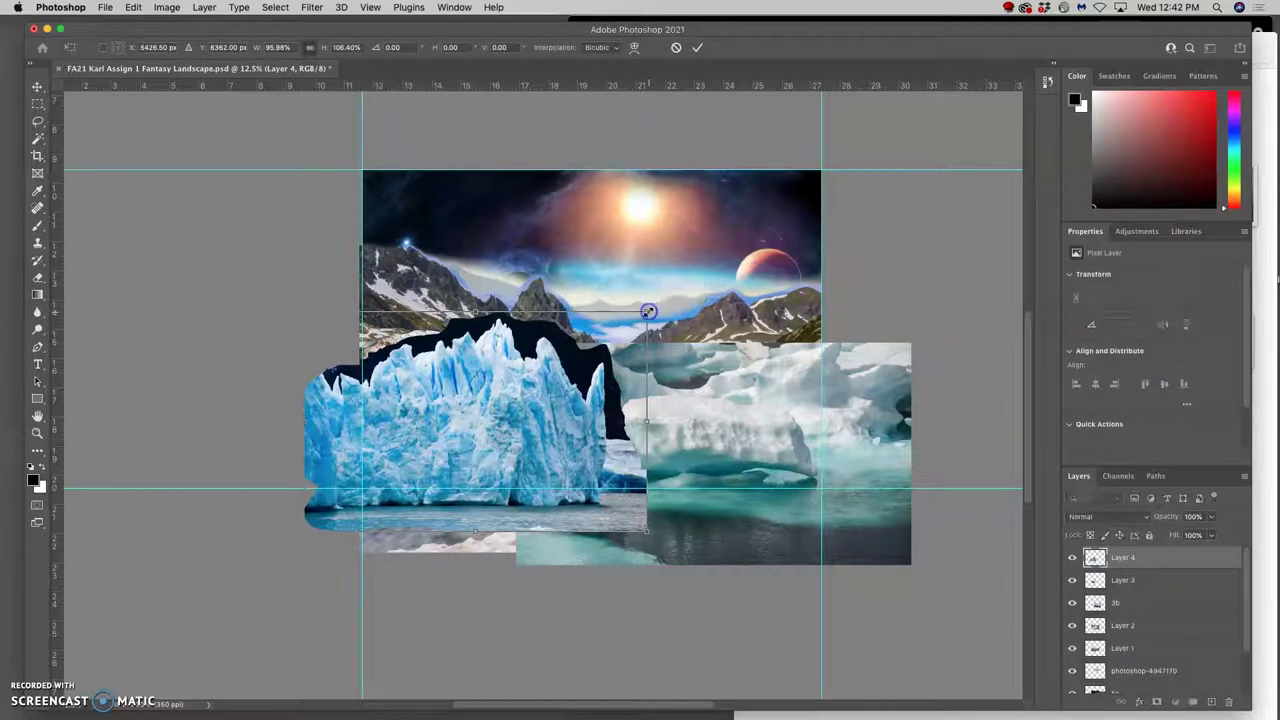
- Warp the glacier, pulling its top edge up-left and reshaping its lower corners
right_click(557, 410)
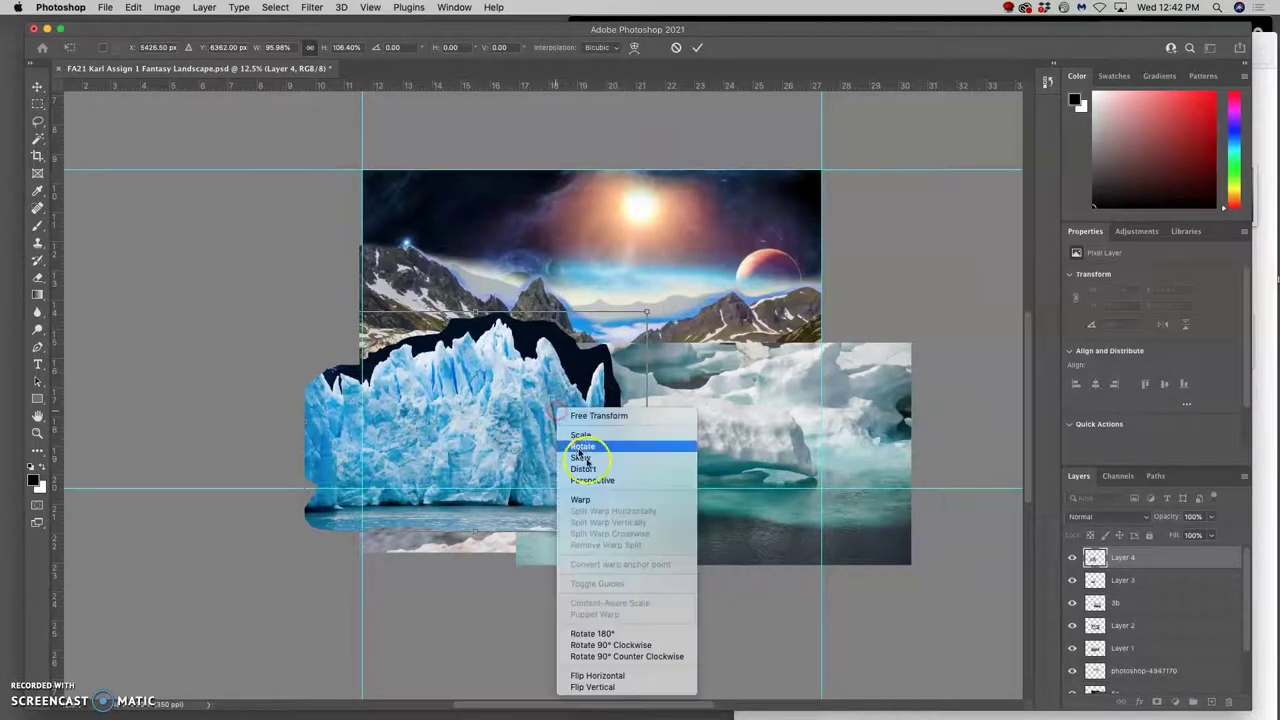
left_click(593, 500)
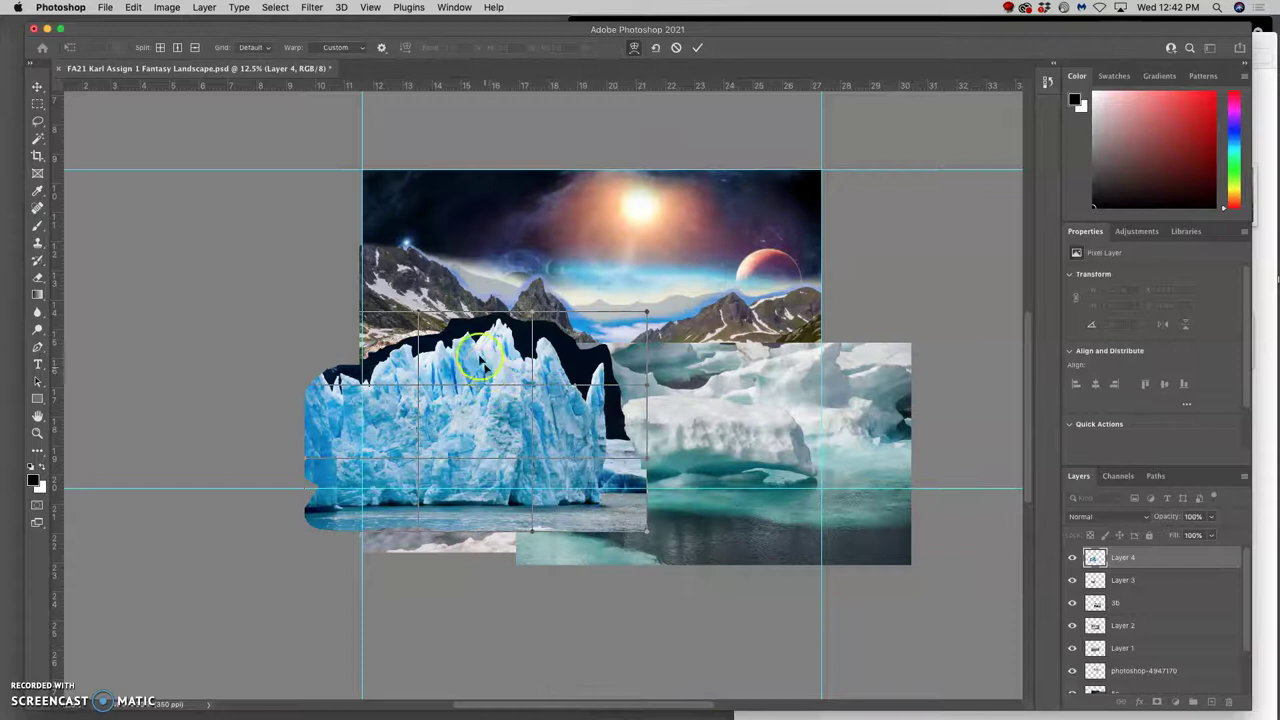
left_click_drag(481, 366, 437, 330)
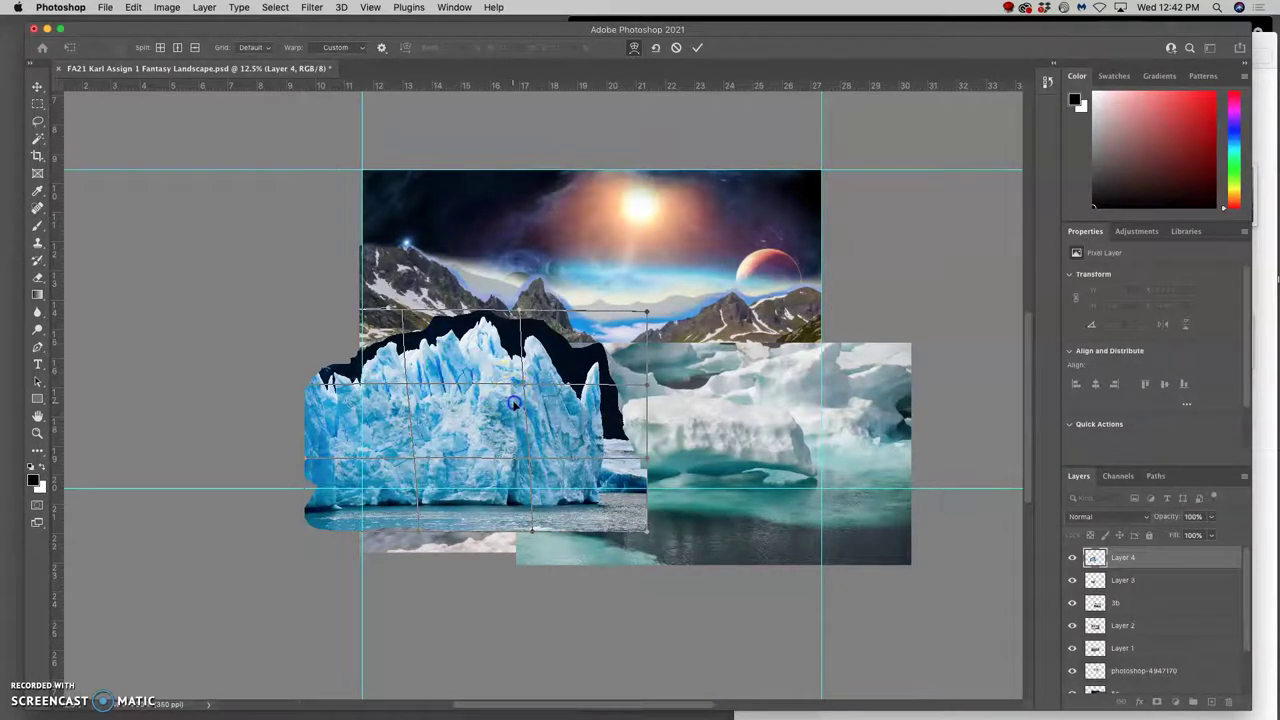
left_click_drag(519, 463, 500, 463)
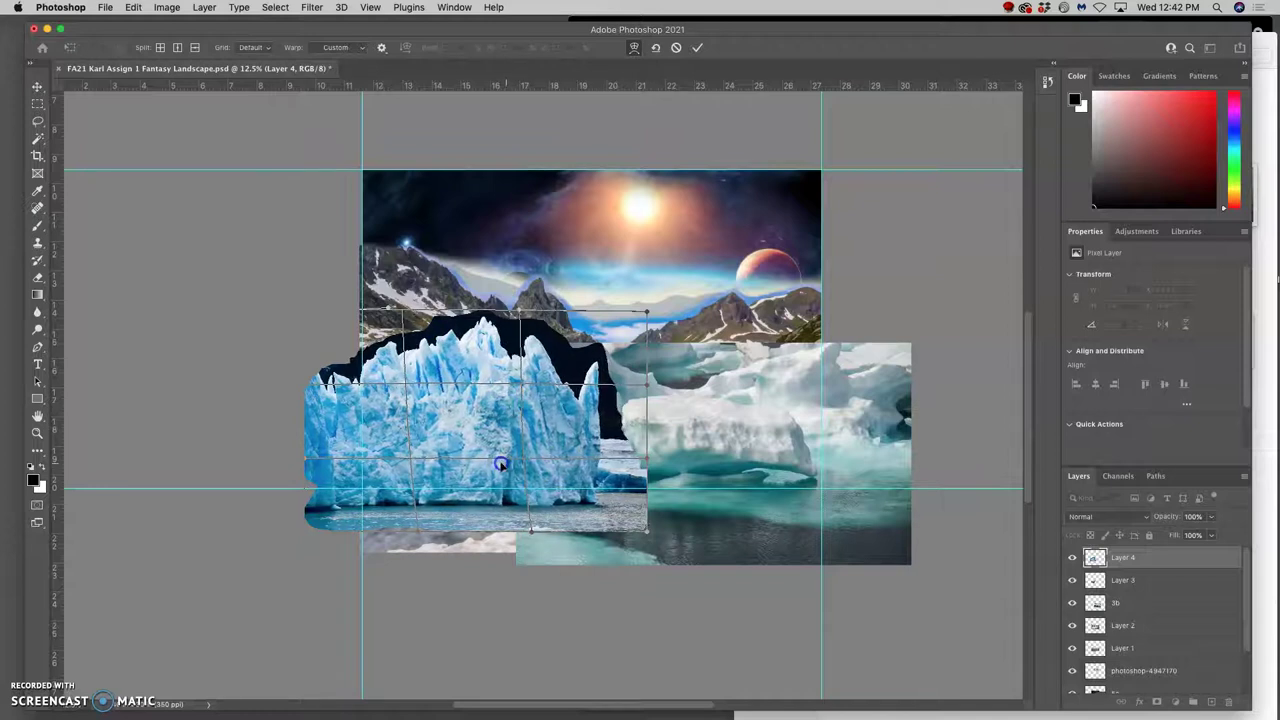
left_click_drag(588, 486, 585, 423)
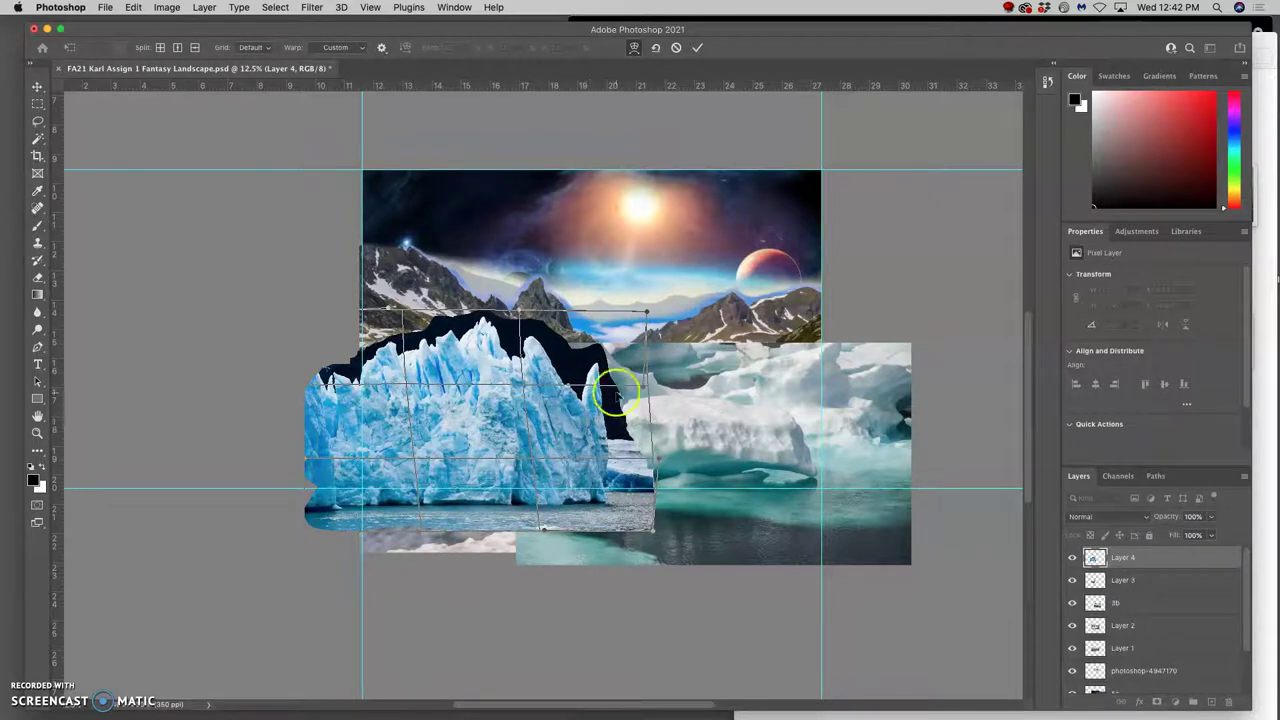
- Scale the glacier to 97.71% by 106.45%, shift it up-left, and move Layer 4 below 3b
right_click(648, 330)
left_click(650, 370)
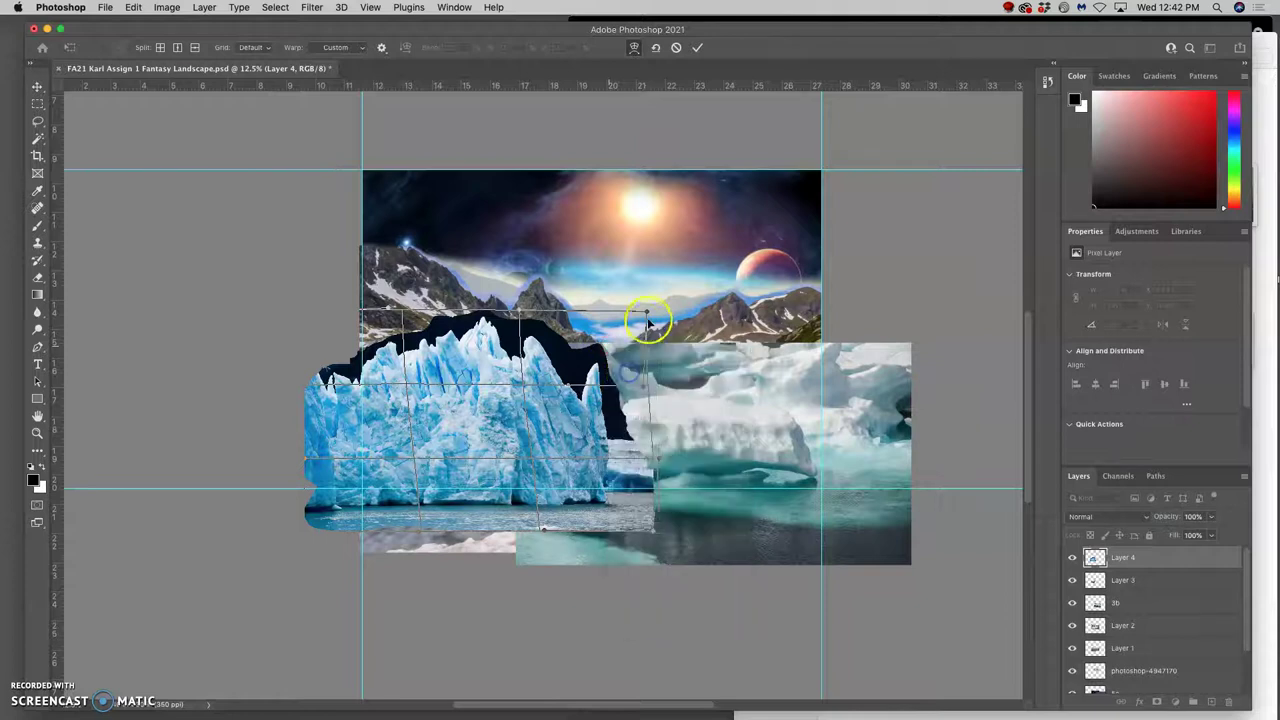
mouse_move(657, 308)
left_mouse_down()
mouse_move(689, 291)
mouse_move(667, 306)
mouse_move(674, 291)
left_mouse_up()
mouse_move(597, 371)
left_mouse_down()
mouse_move(548, 378)
mouse_move(588, 377)
left_mouse_up()
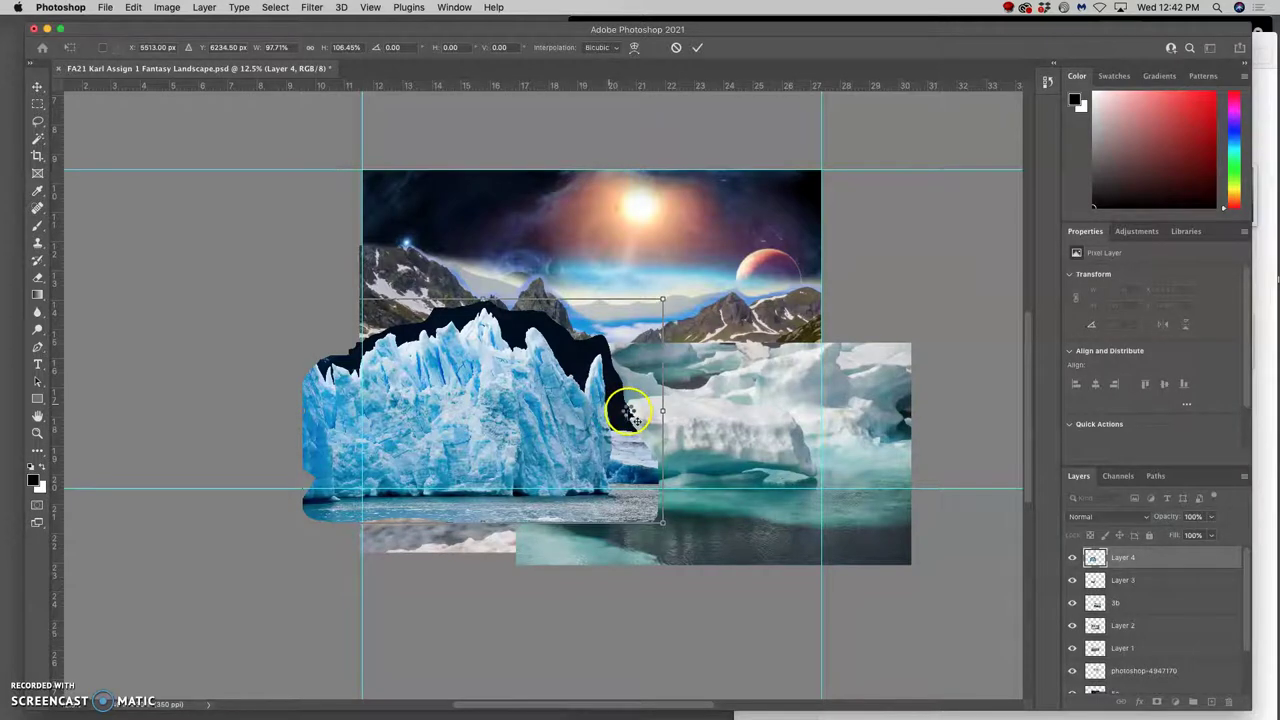
key("Return")
left_click_drag(1120, 560, 1100, 606)
- Compare layer visibility and leave the rock layer (Layer 3) hidden to reveal the glacier
left_click(1072, 581)
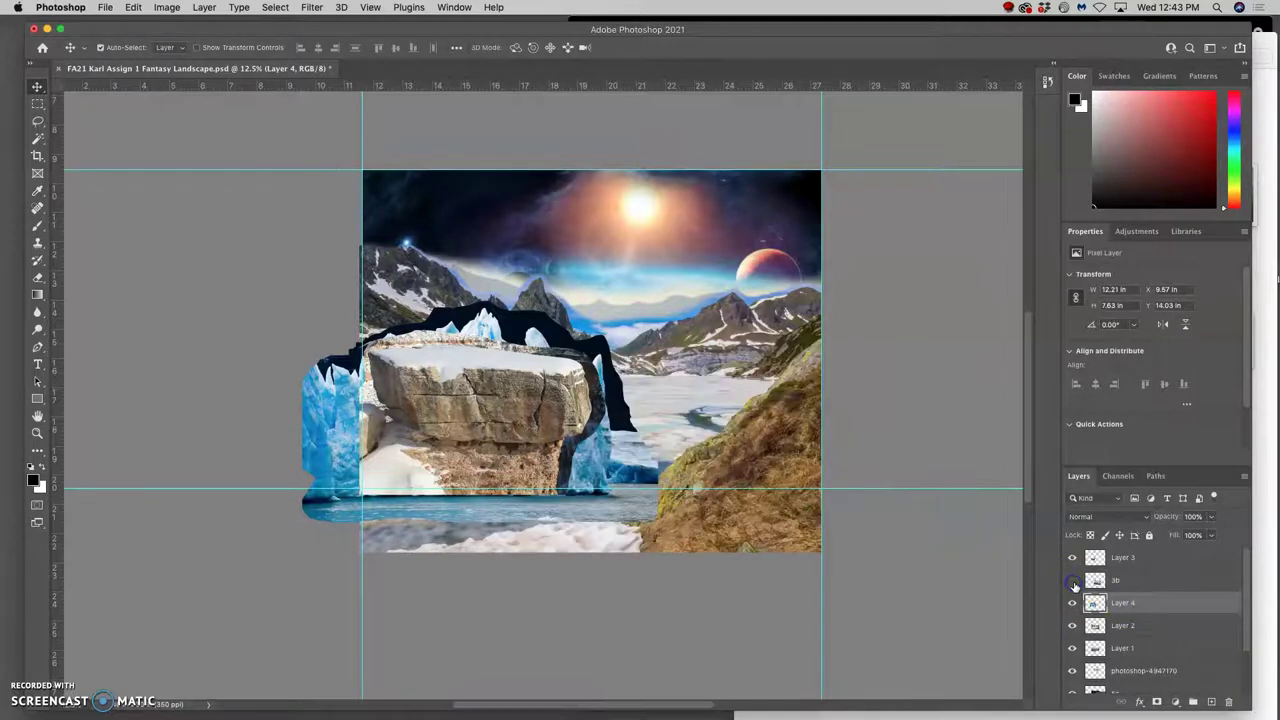
left_click(1073, 583)
left_click(1072, 558)
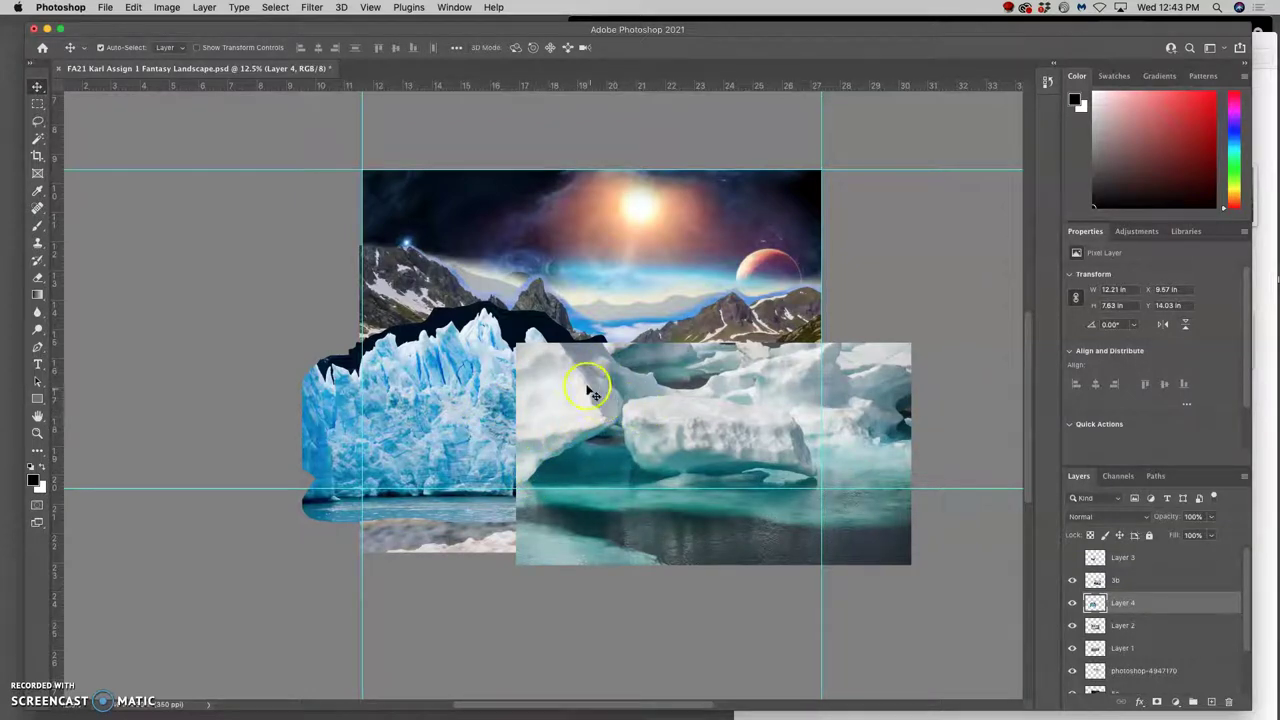
left_click(1072, 558)
left_click(1072, 558)
- Move the 3b ice-floe layer below Layer 4 so the glacier overlaps it
left_click(1073, 581)
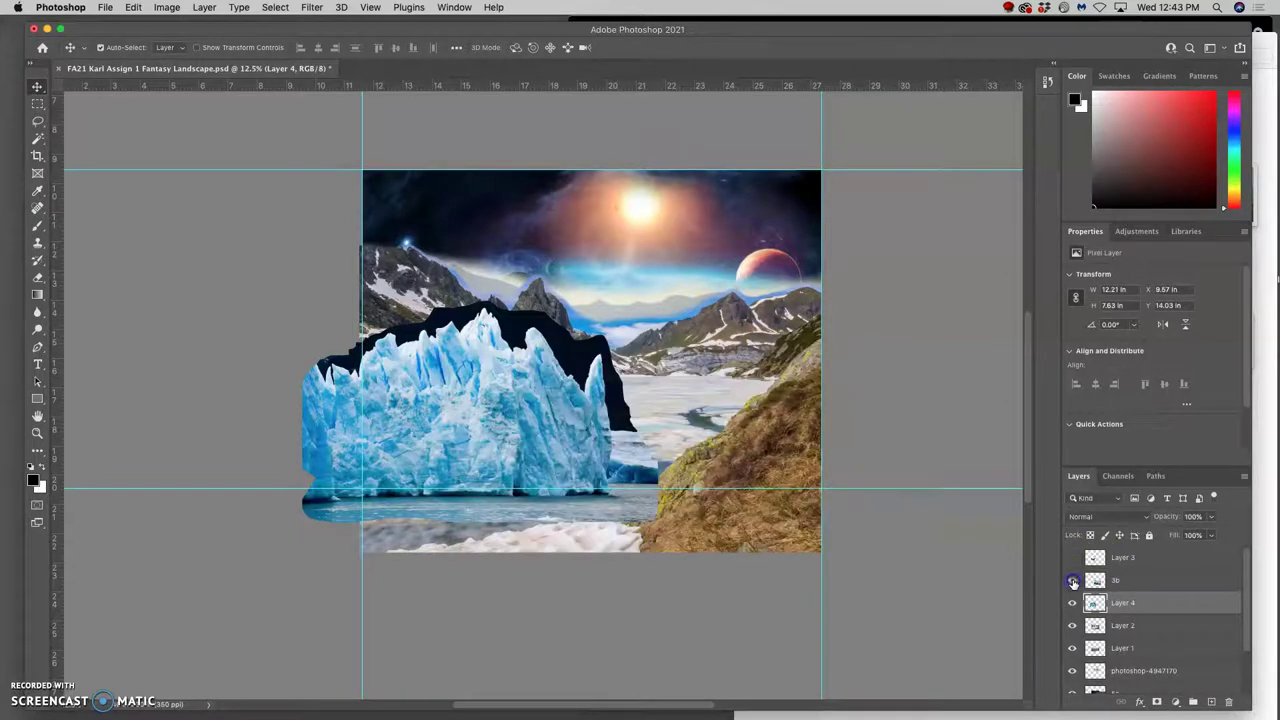
left_click(1073, 581)
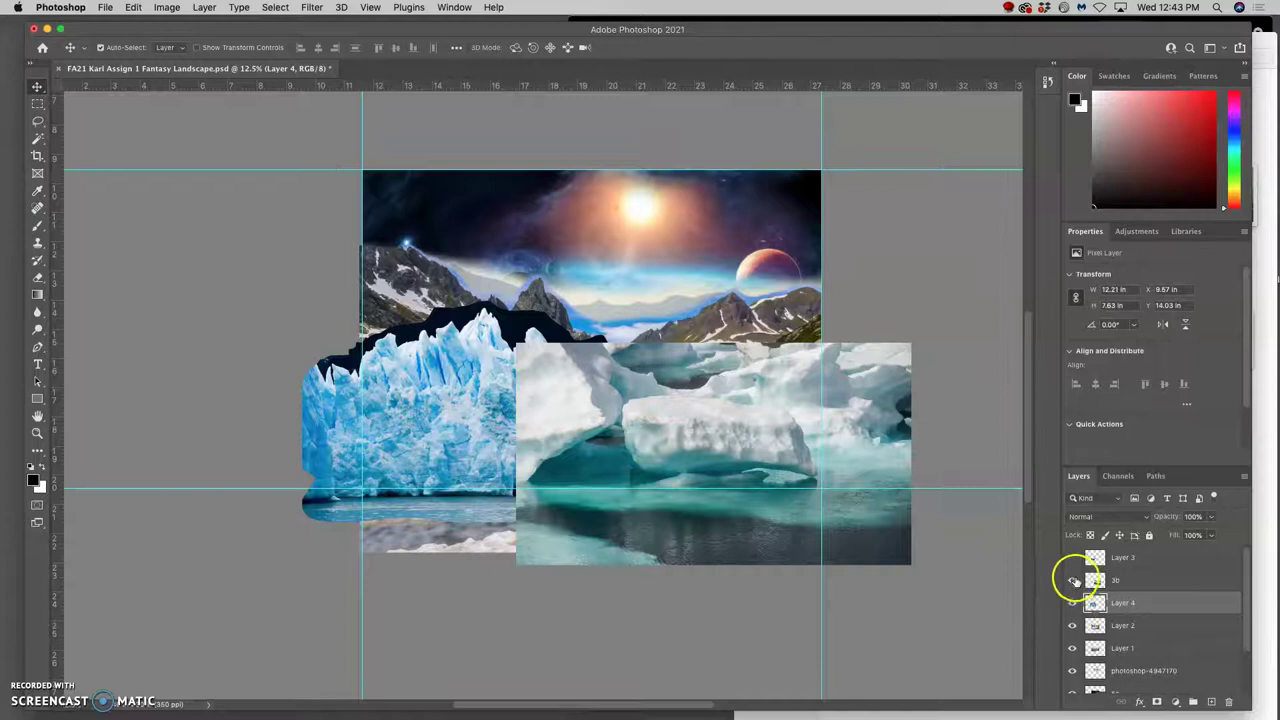
left_click(1072, 625)
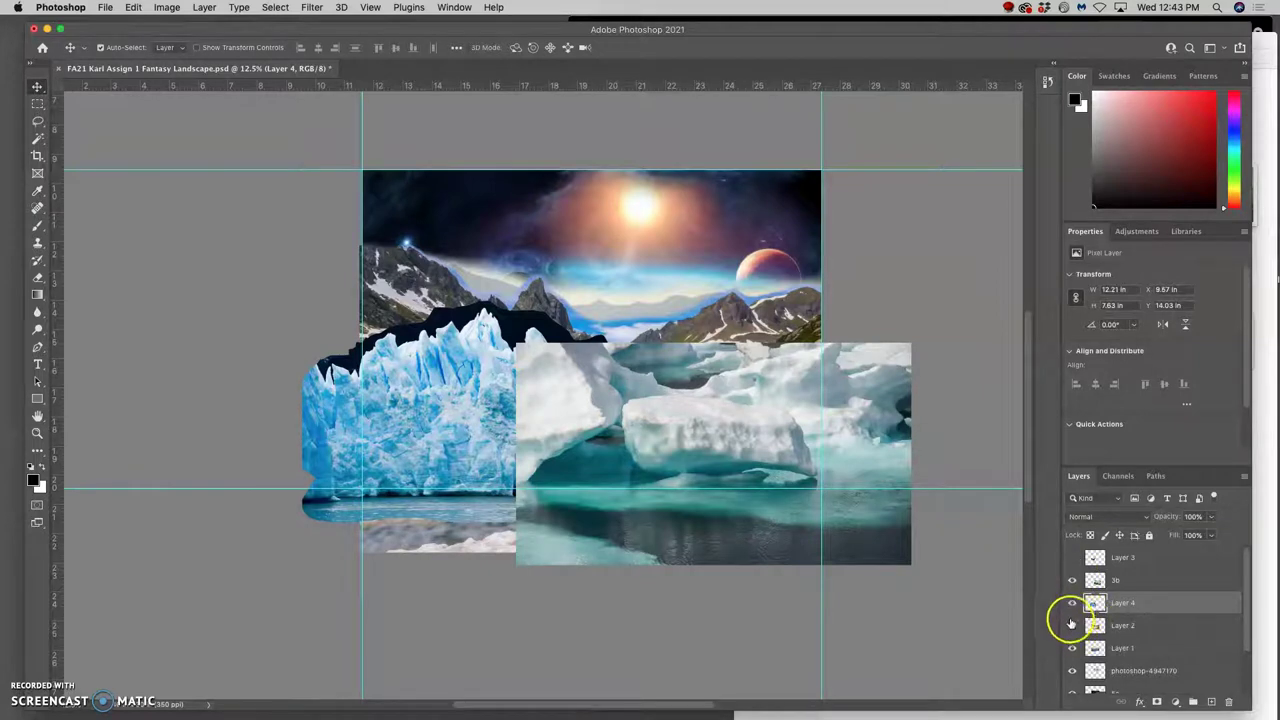
left_click_drag(1120, 580, 1114, 604)
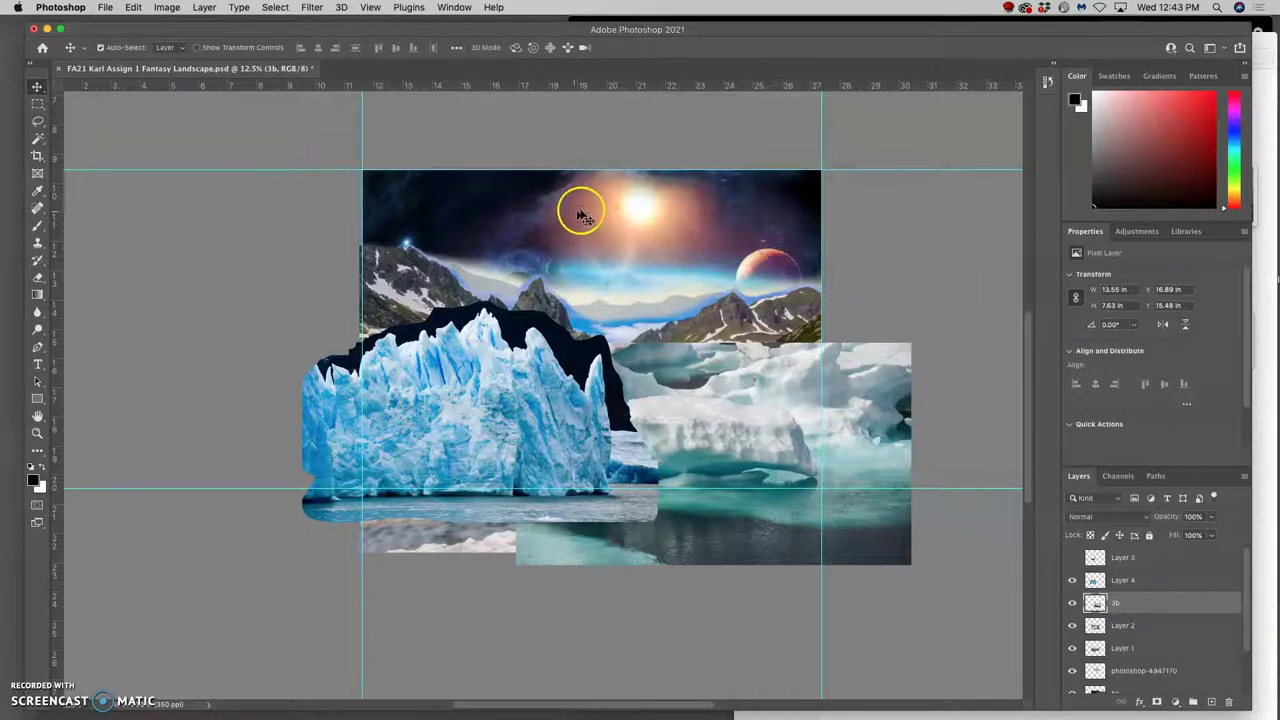
- Save the landscape composite and bring up the Reference Images folder window
left_click(105, 7)
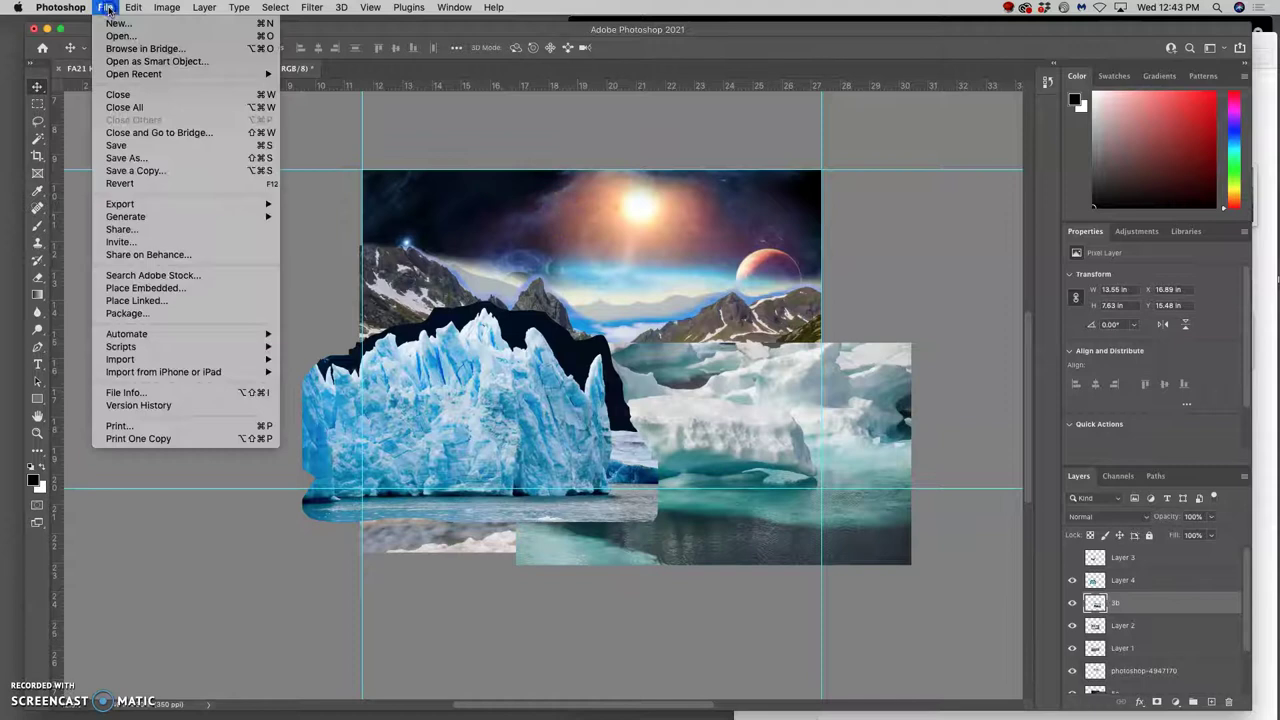
left_click(135, 146)
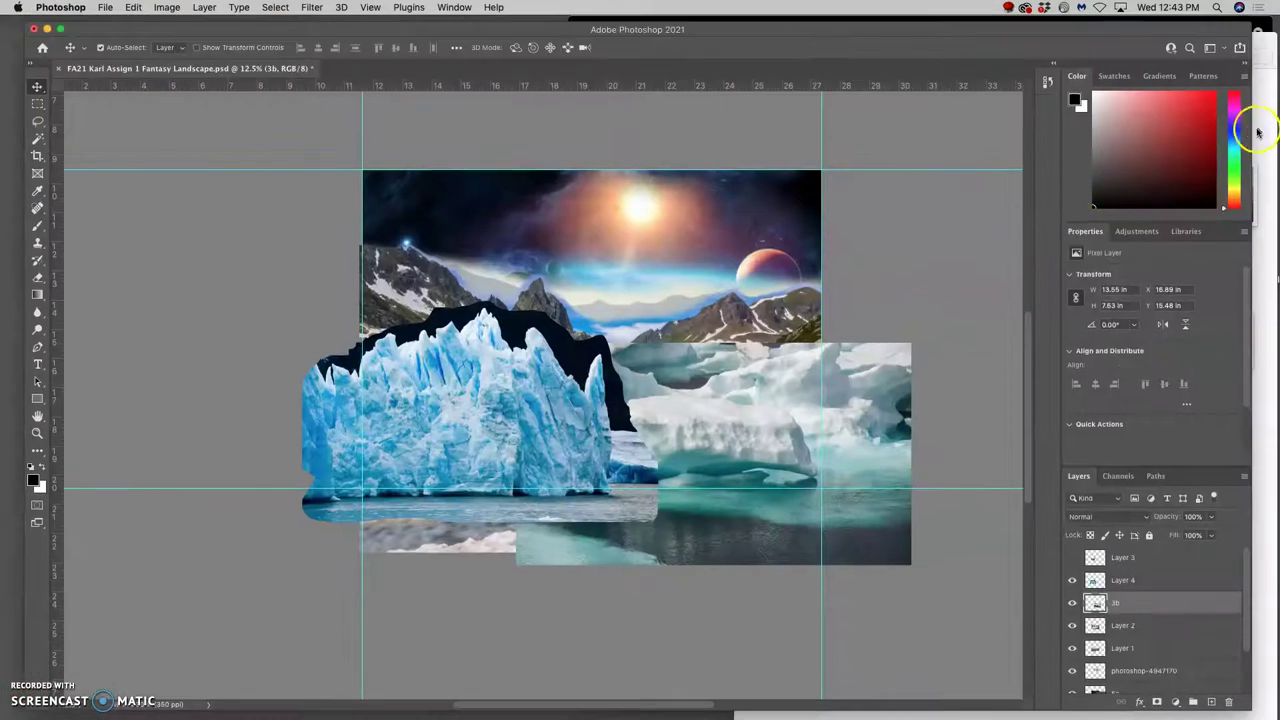
left_click(1264, 122)
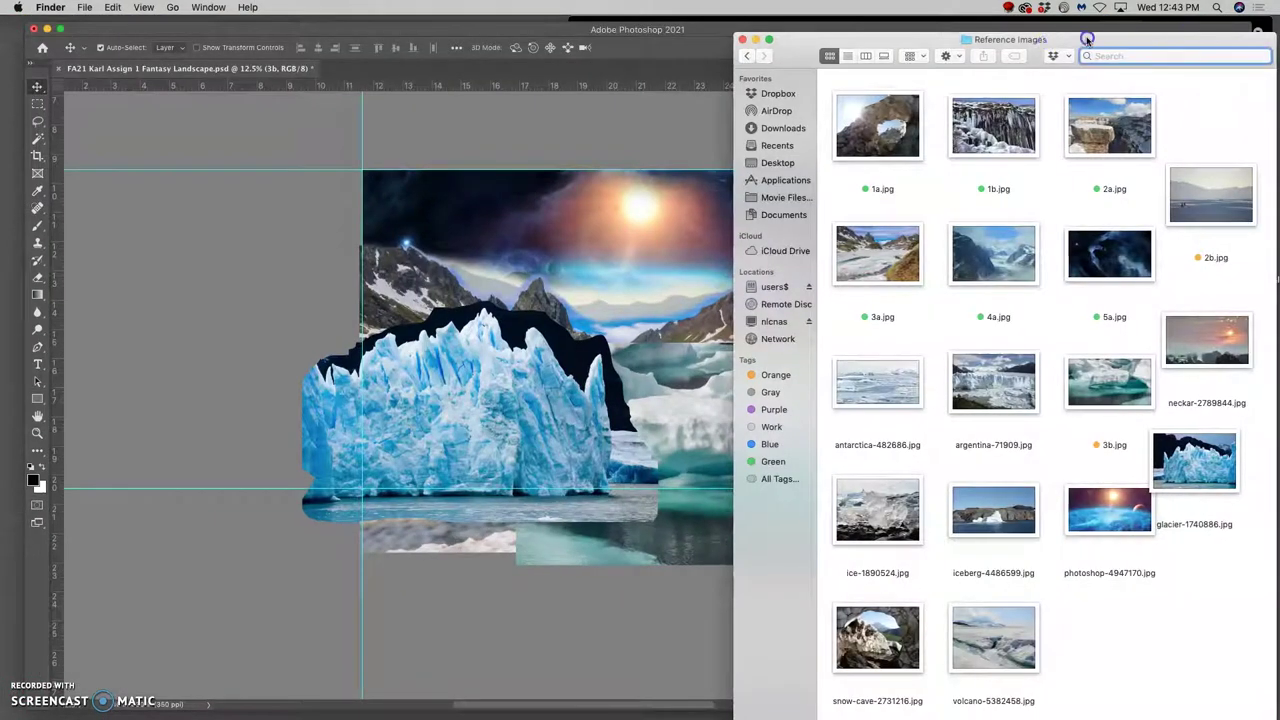
left_click_drag(1044, 46, 978, 40)
- Go up to the course folder, close the window, and hide Photoshop to reveal the desktop
left_click(637, 56)
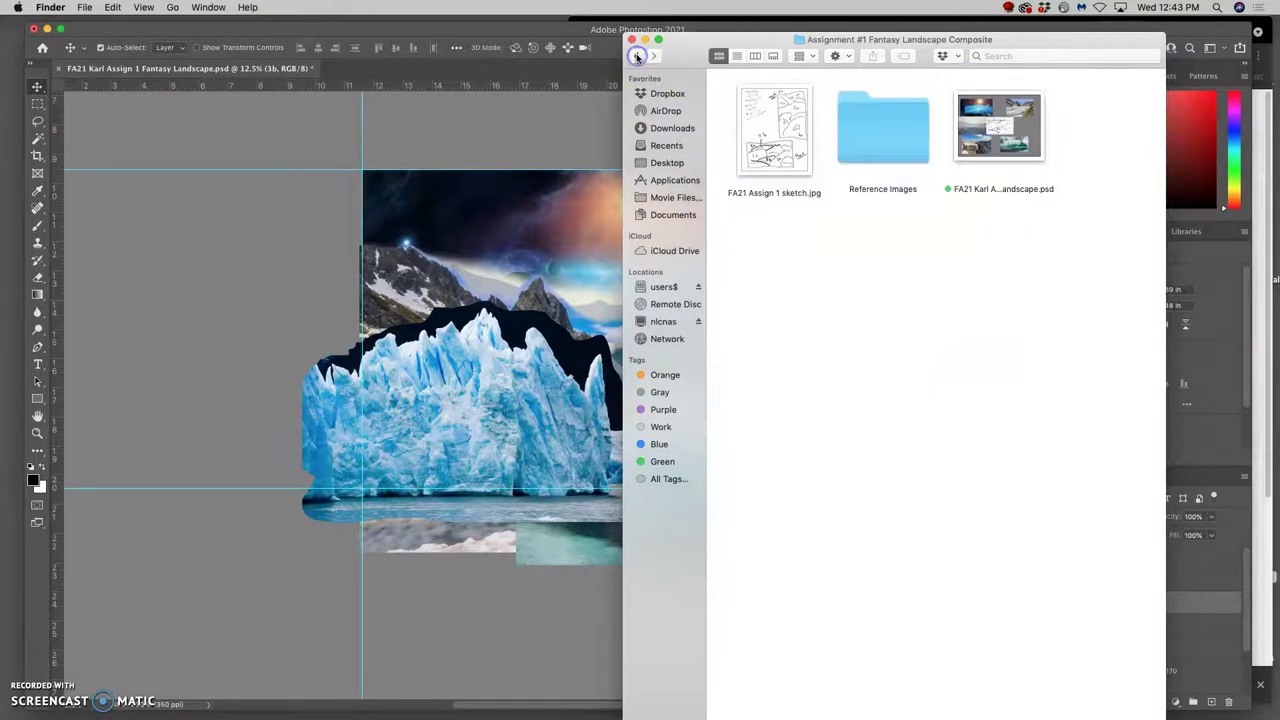
left_click(637, 56)
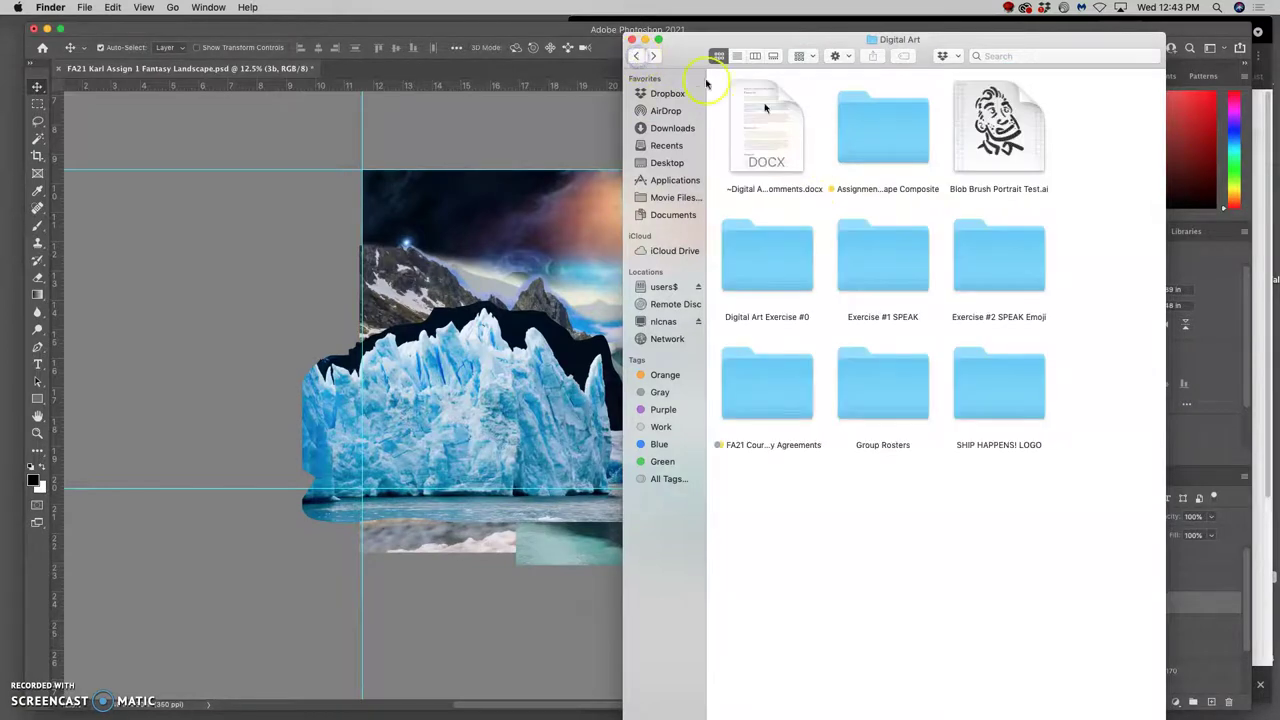
left_click(638, 56)
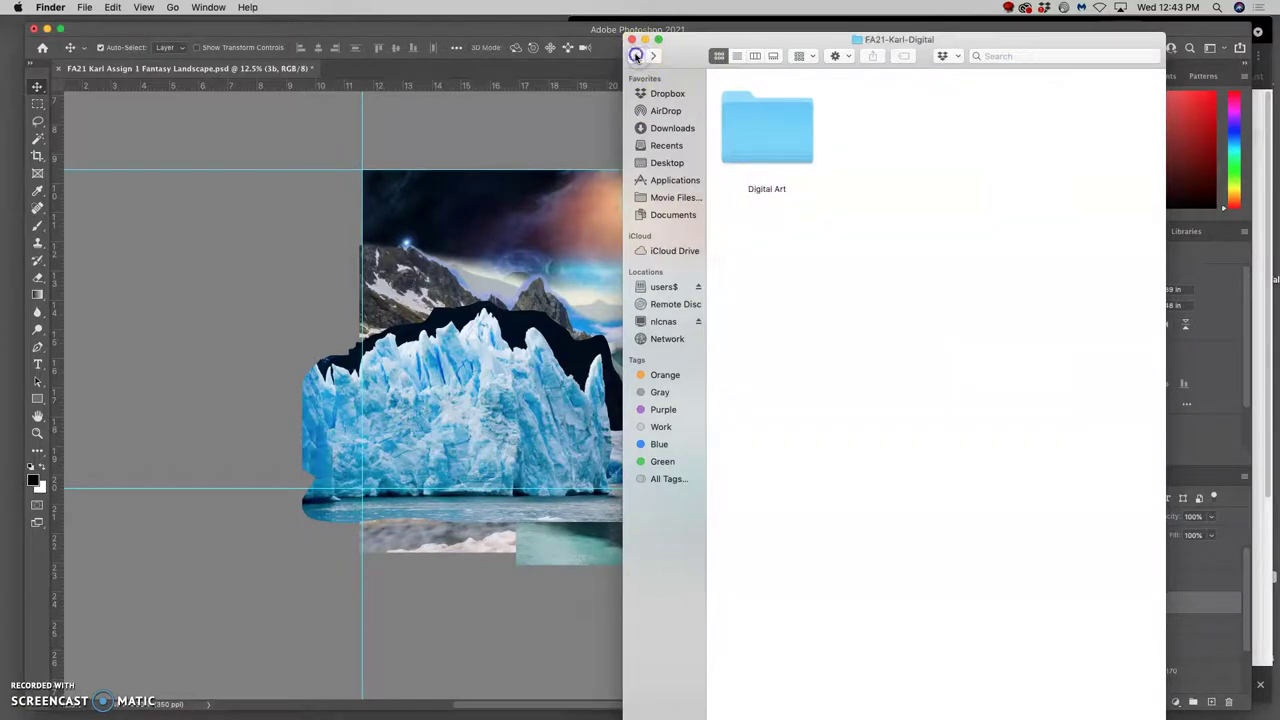
left_click(633, 41)
key("F11")
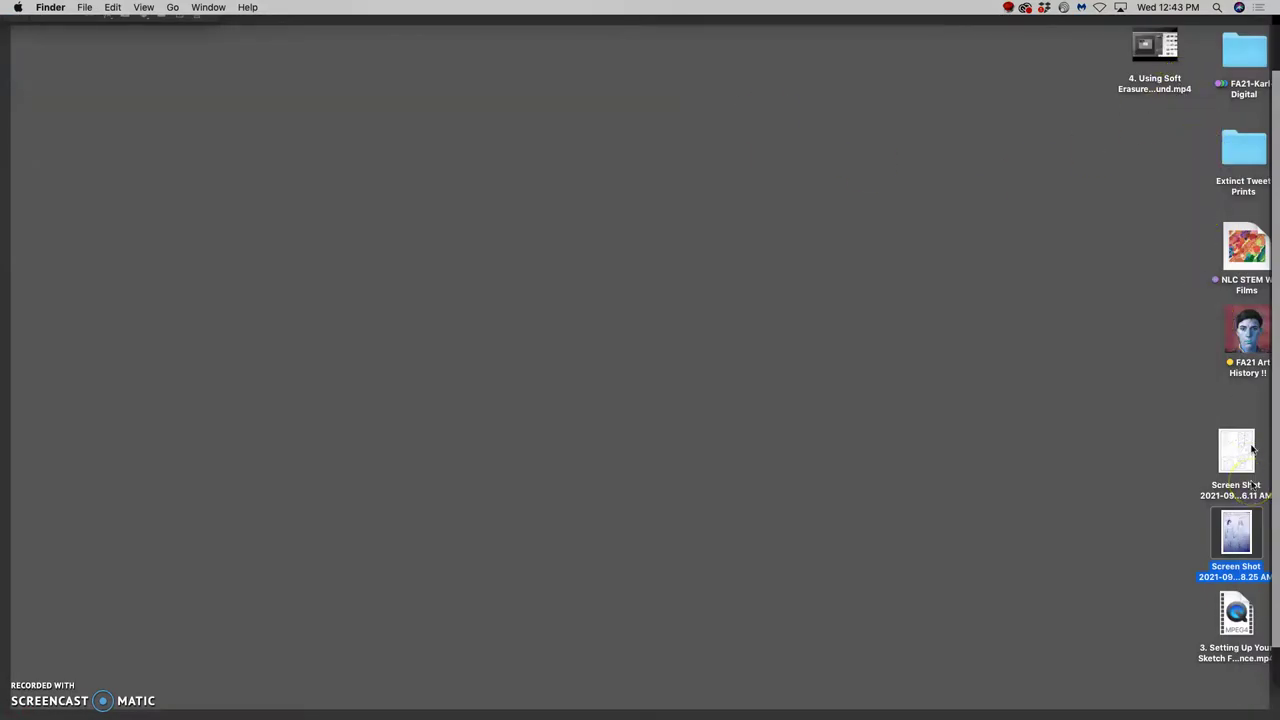
- Move the FA21 Digital course folder off the desktop into Documents and deselect the screenshots
left_click_drag(1230, 49, 1004, 695)
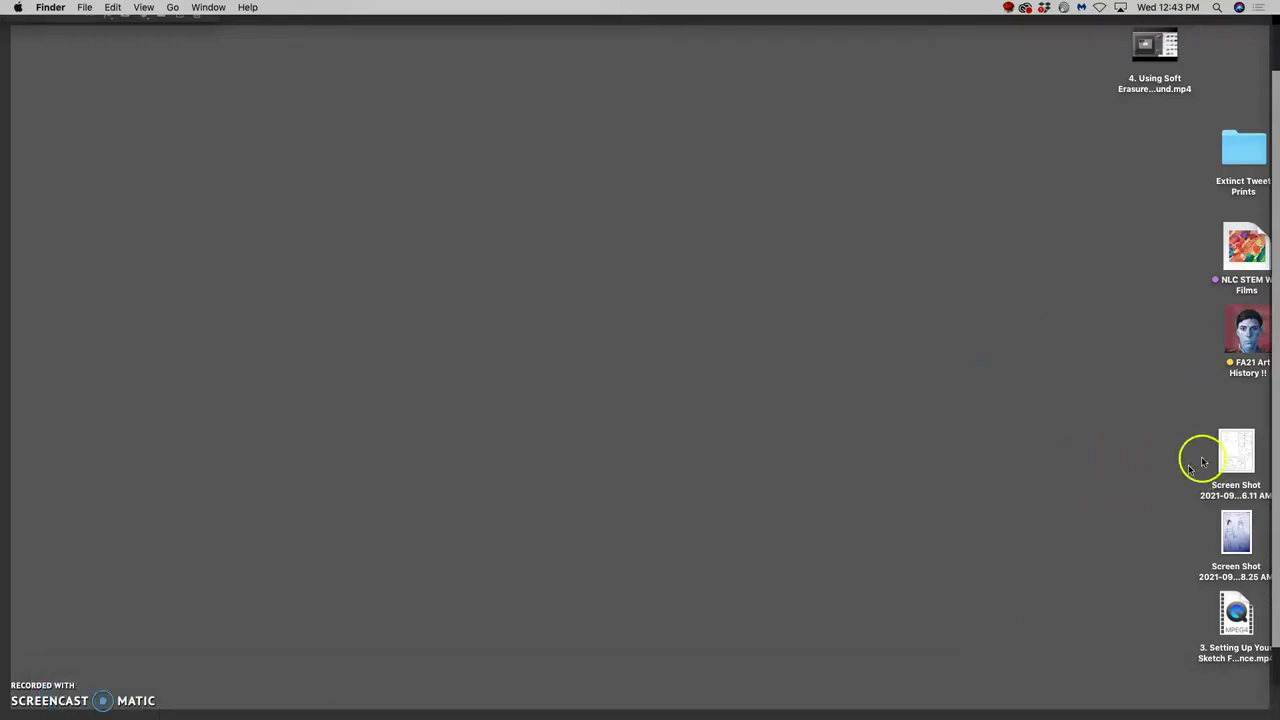
left_click_drag(1201, 456, 1233, 519)
left_click(1098, 486)
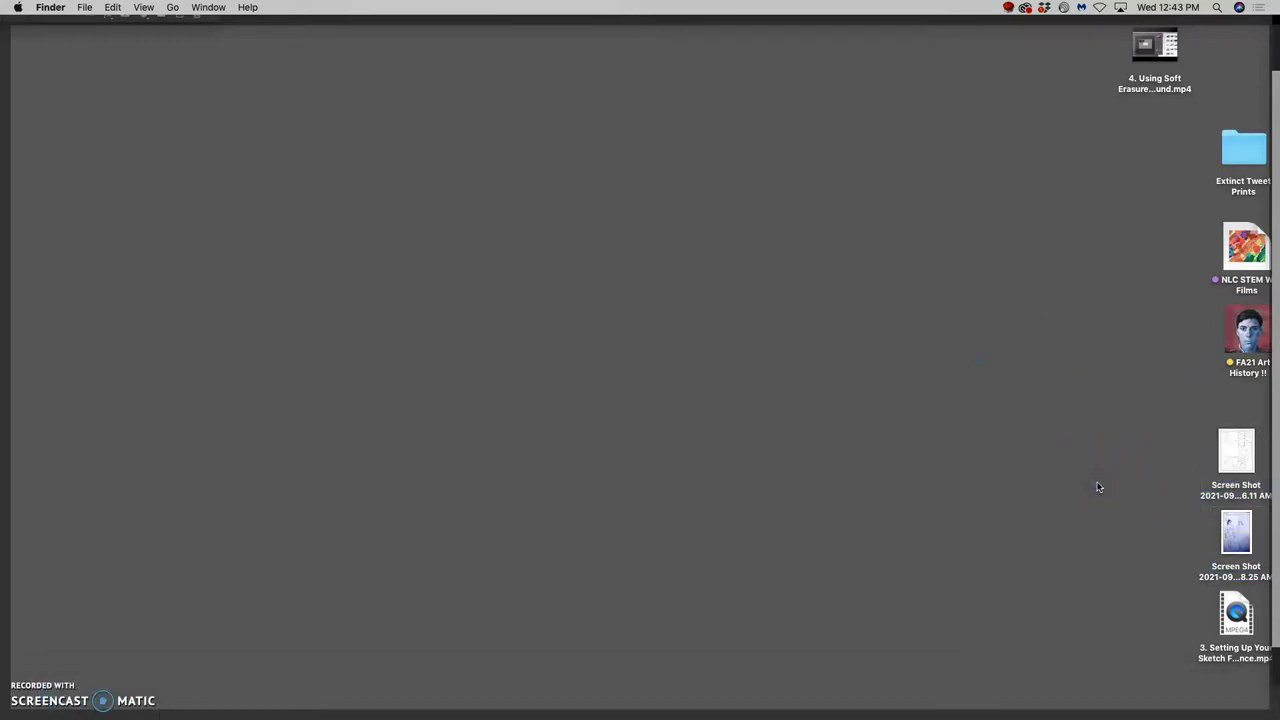